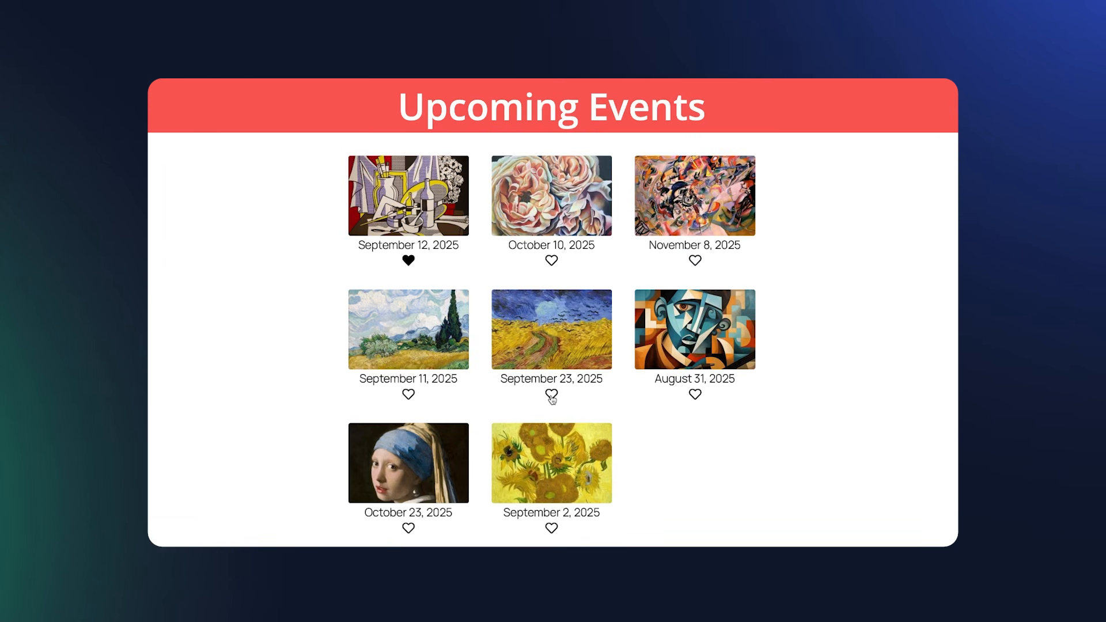
- Mark the September 23, August 31 and October 23, 2025 events as favourites
click(551, 394)
click(696, 394)
click(408, 527)
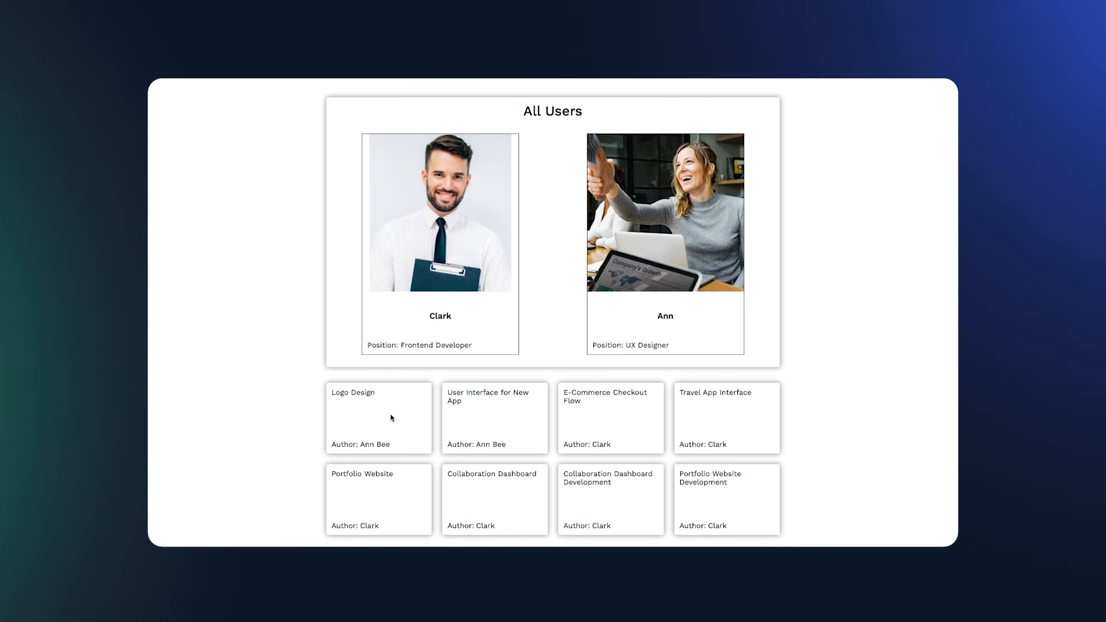
- View the Logo Design and Travel App Interface project cards
click(391, 418)
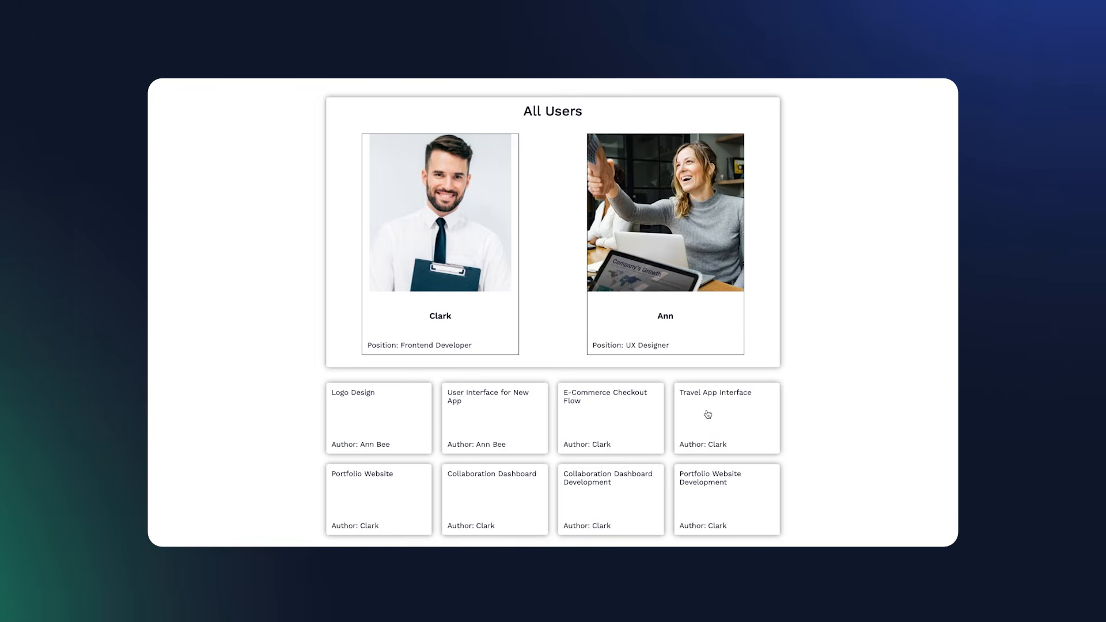
click(708, 415)
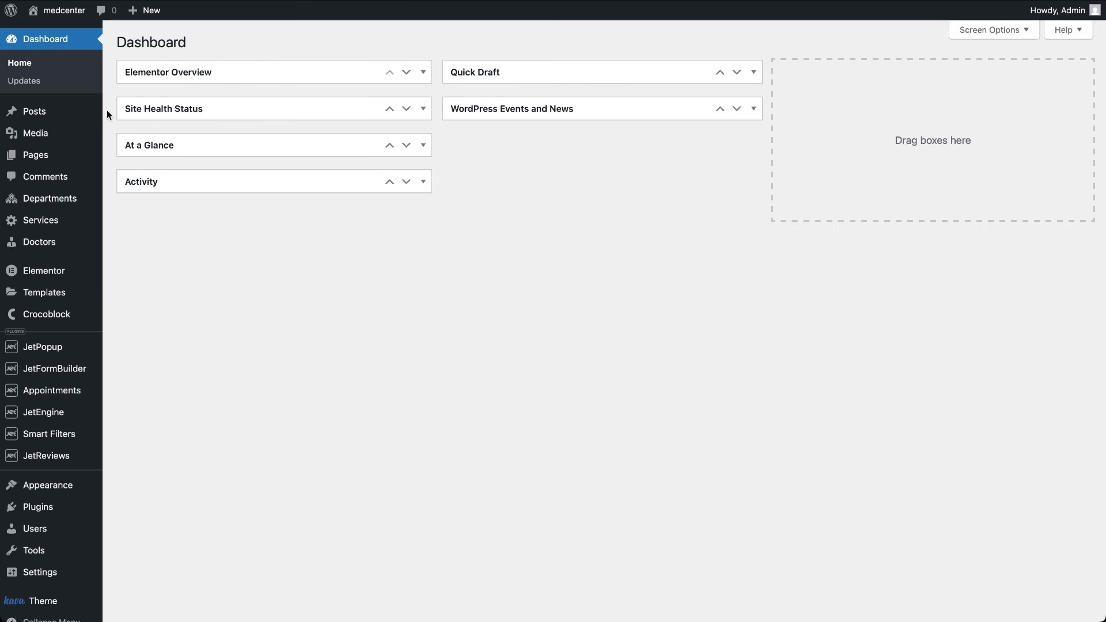
- Start a new JetEngine Query Builder query named "Other doctors" with the Posts Query type
mouse_move(70, 416)
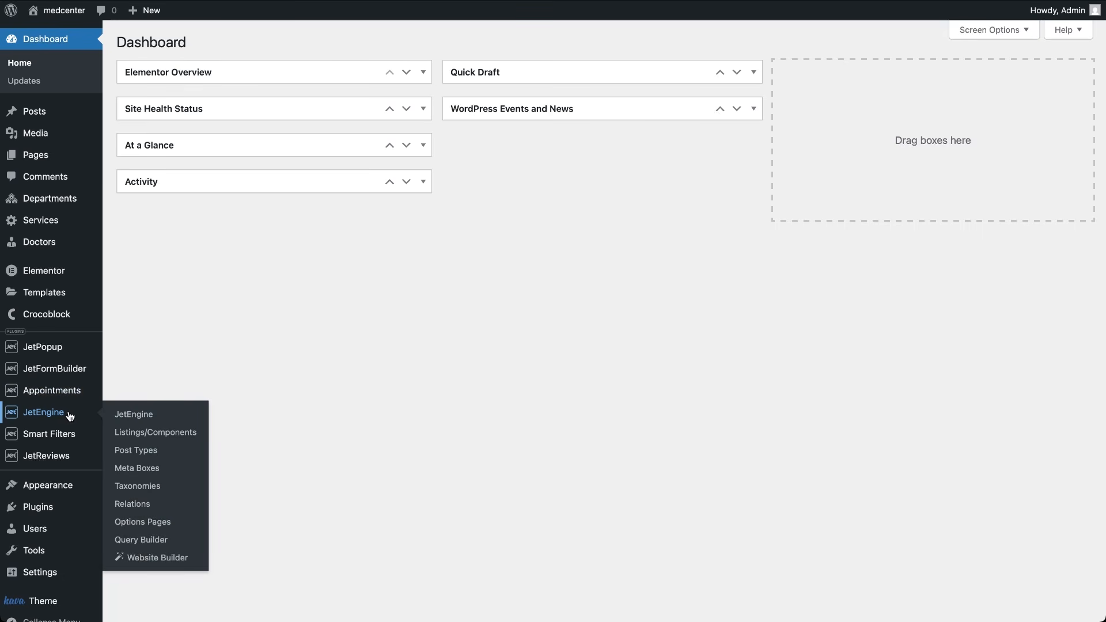
click(135, 540)
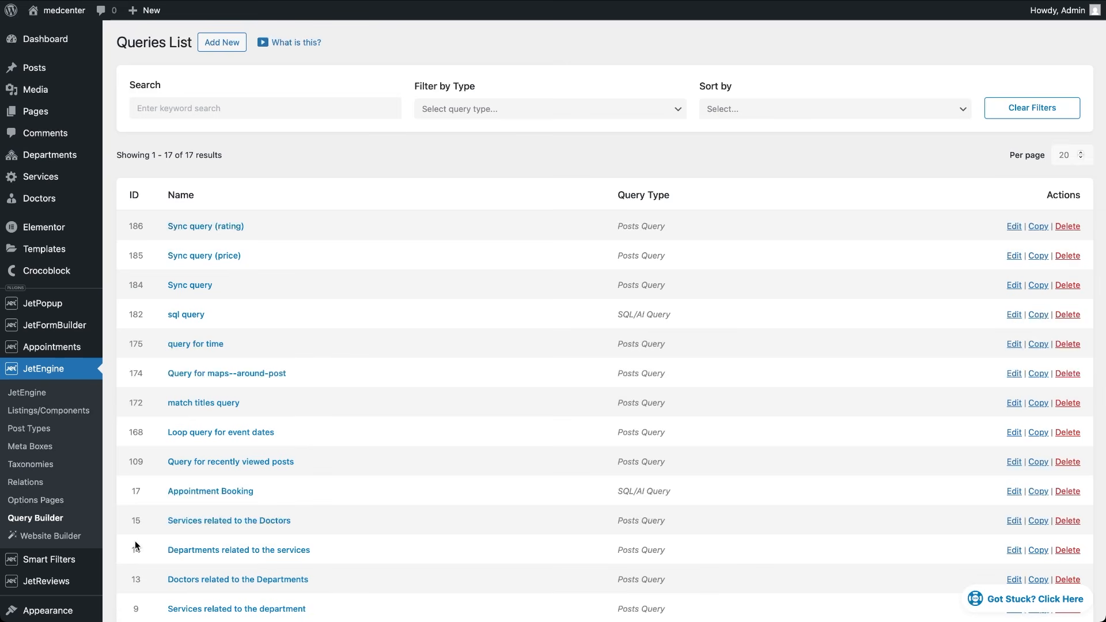
click(214, 46)
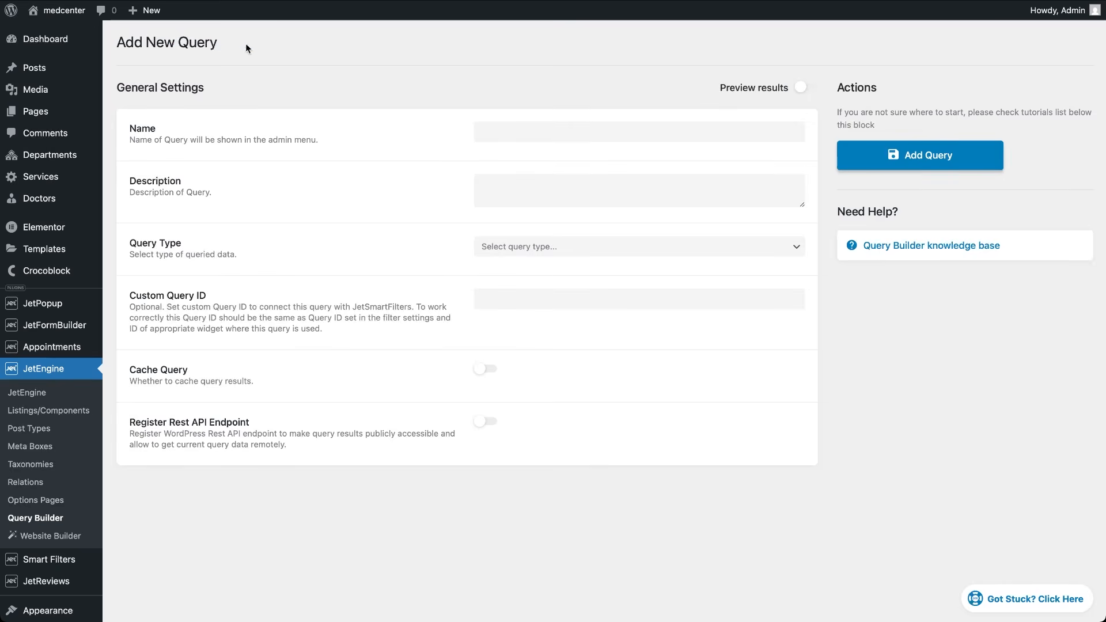
click(491, 130)
text(Other doctors)
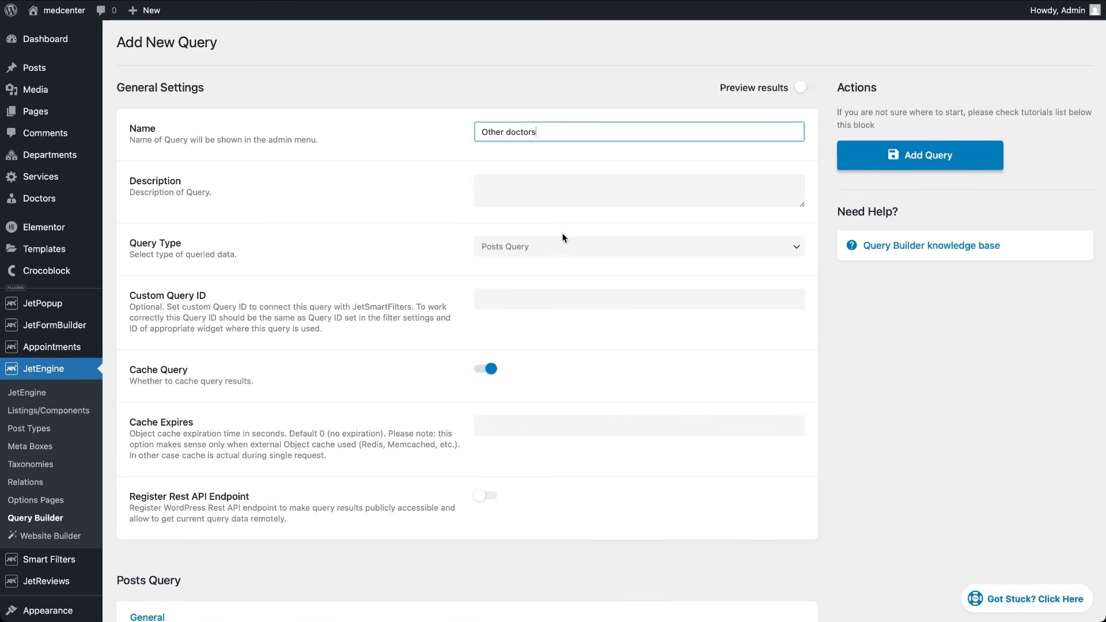
click(558, 251)
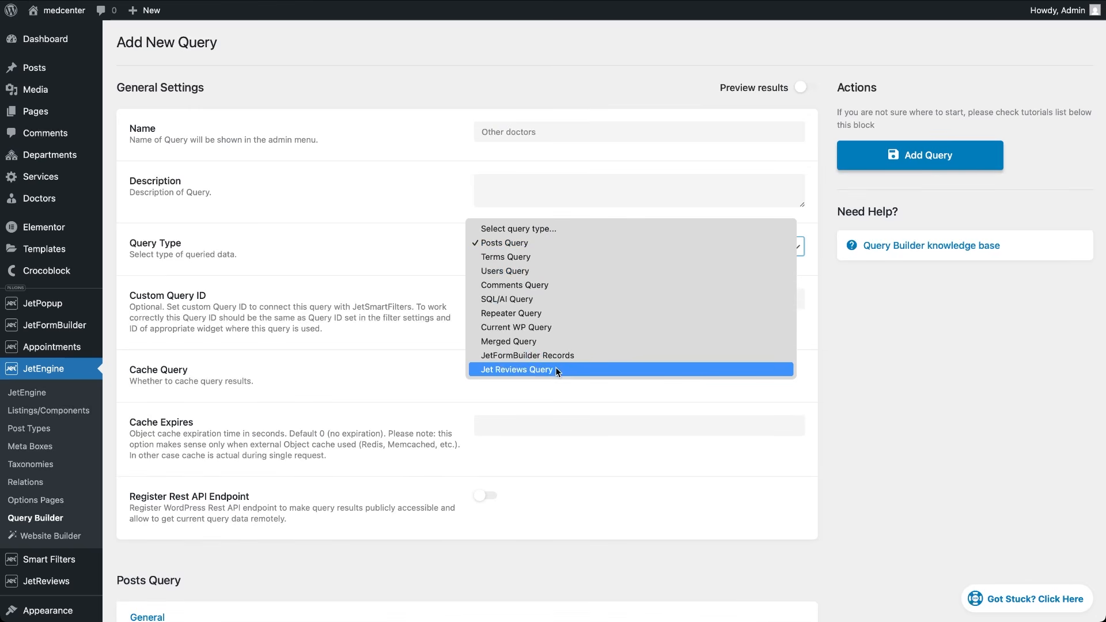
click(565, 243)
- Set the query's post type to Doctors
scroll(520, 527, down, 5)
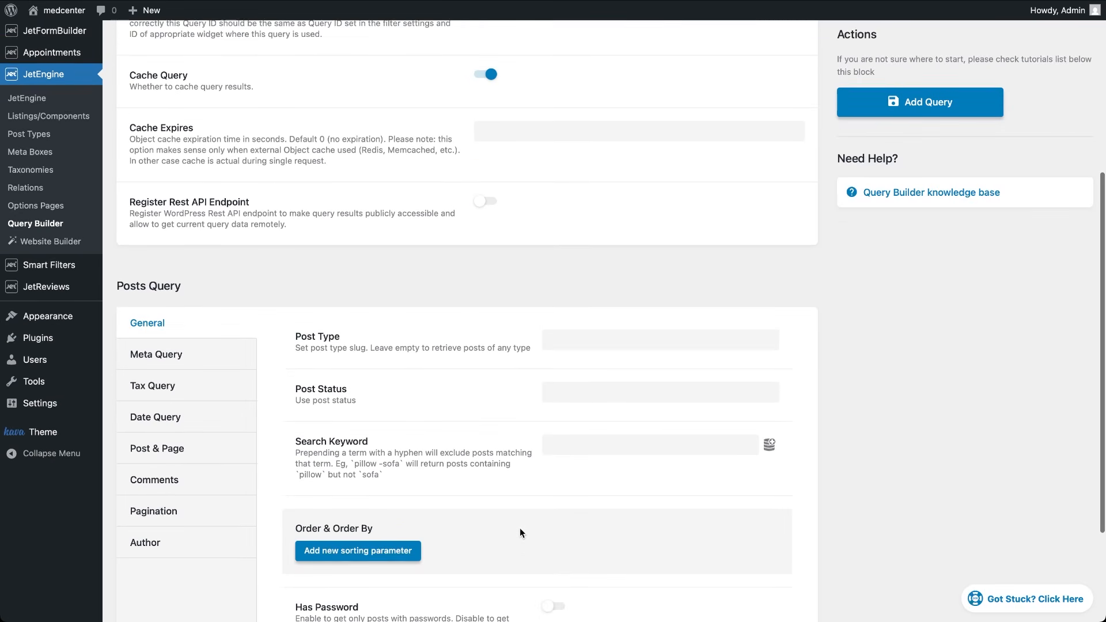
scroll(520, 534, down, 1)
click(579, 331)
text(doctors)
click(570, 346)
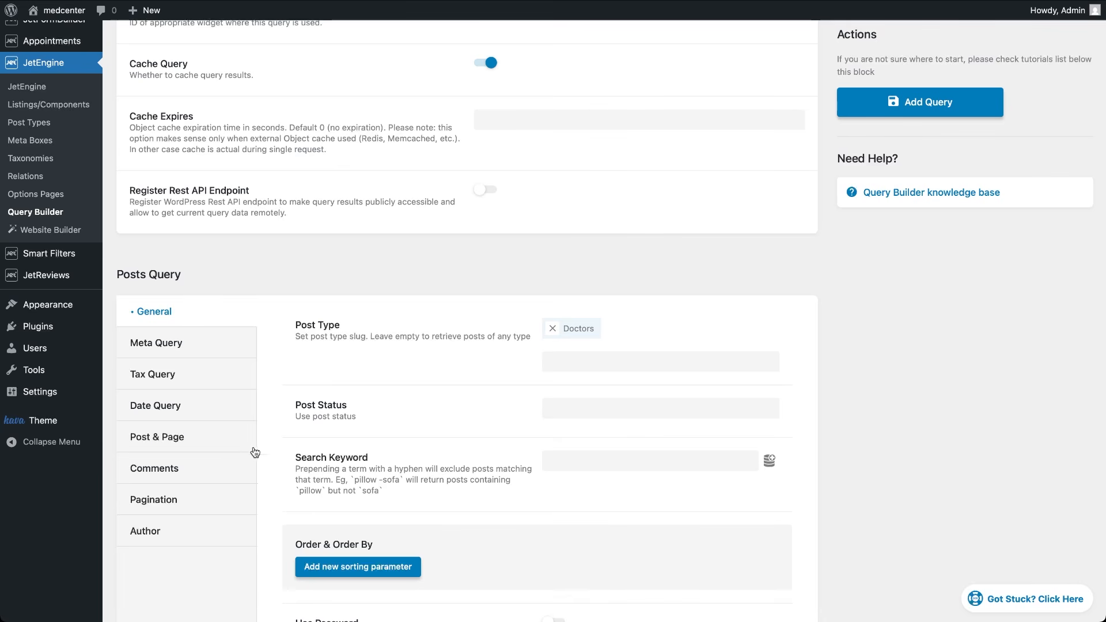
- Limit the query to post ID 176 in the Post In setting and add the query
click(235, 448)
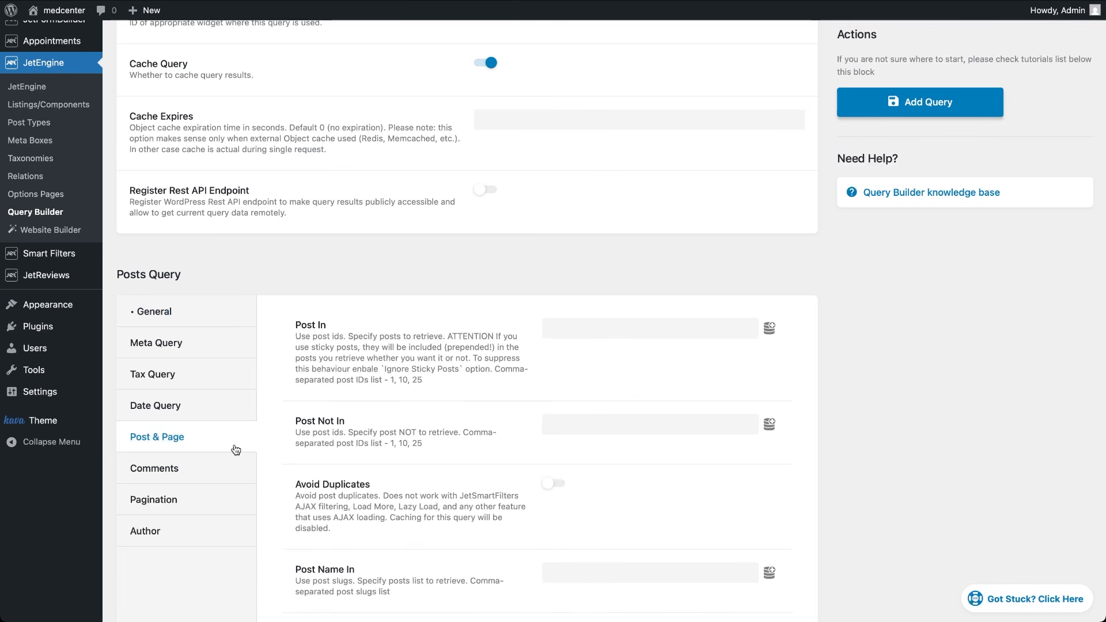
click(570, 329)
text(176)
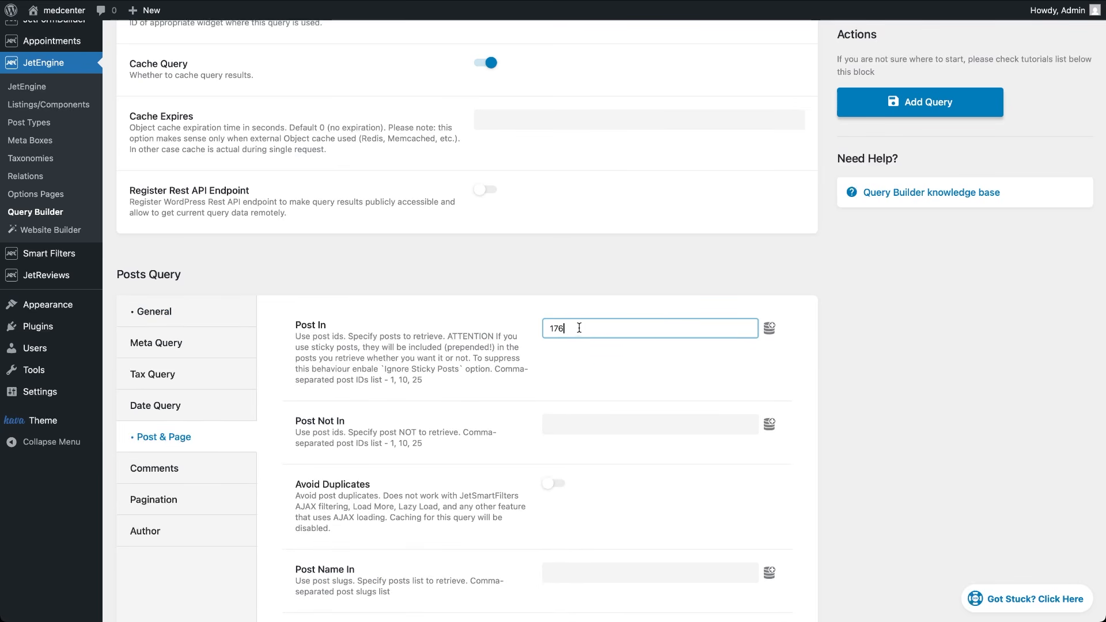
click(898, 108)
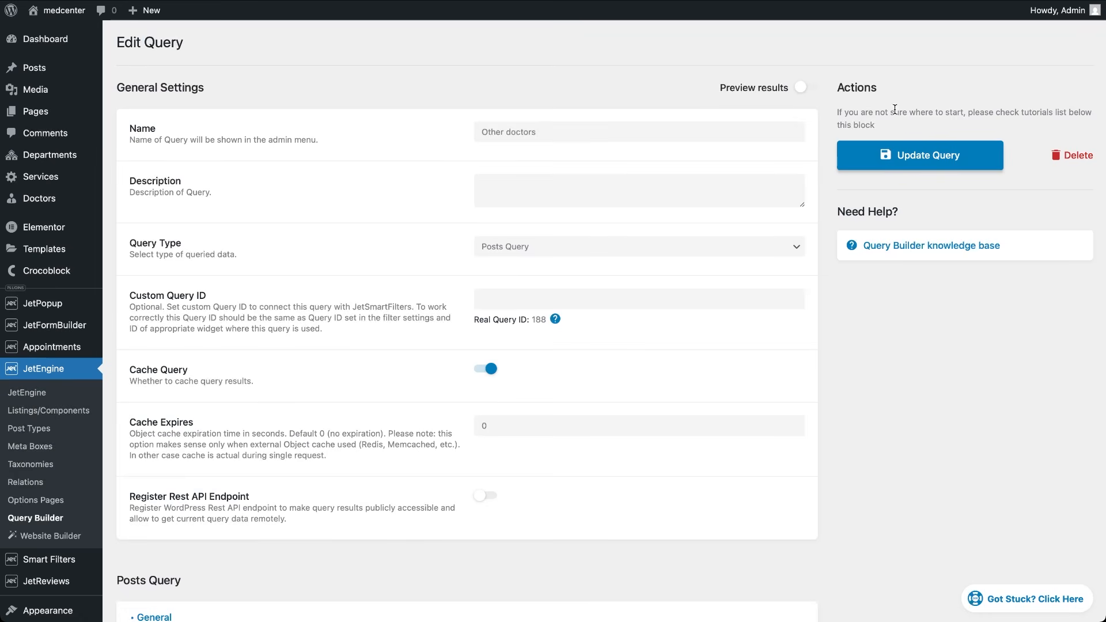
- Create a listing item named "Doctor's name" with Posts as its source and Doctors as its post type
click(69, 411)
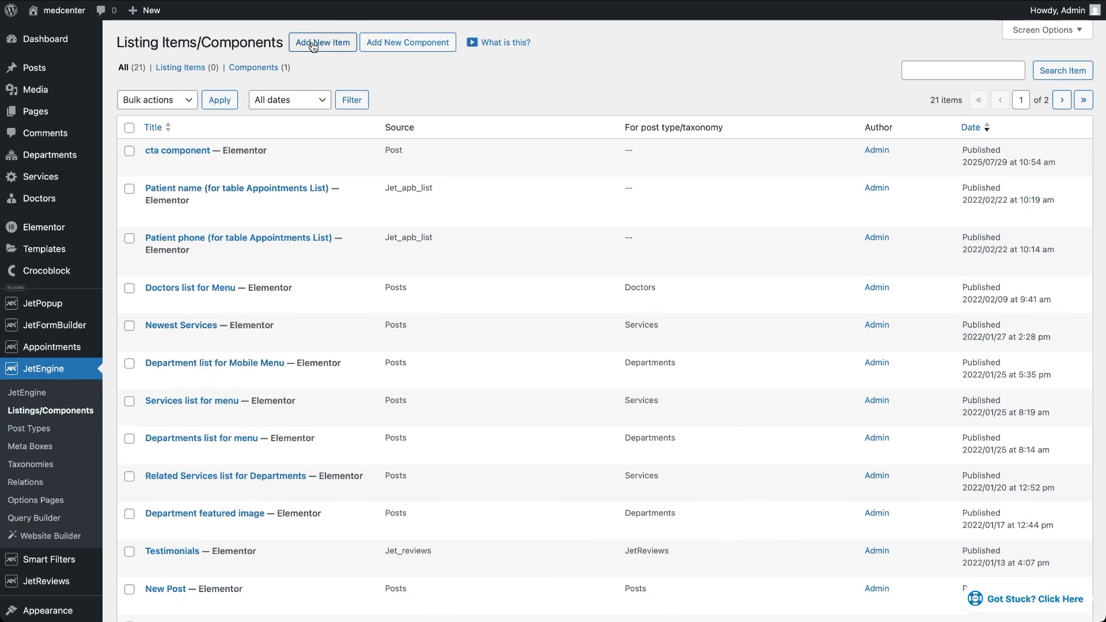
click(313, 45)
click(489, 281)
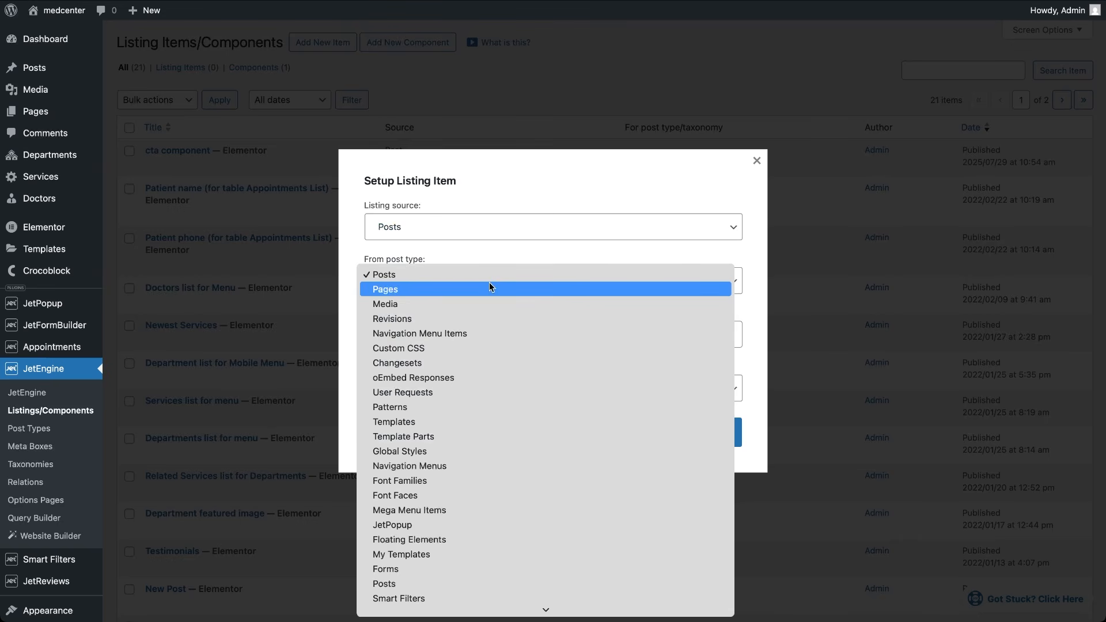
click(424, 610)
click(448, 336)
text(Doctor's name)
click(525, 432)
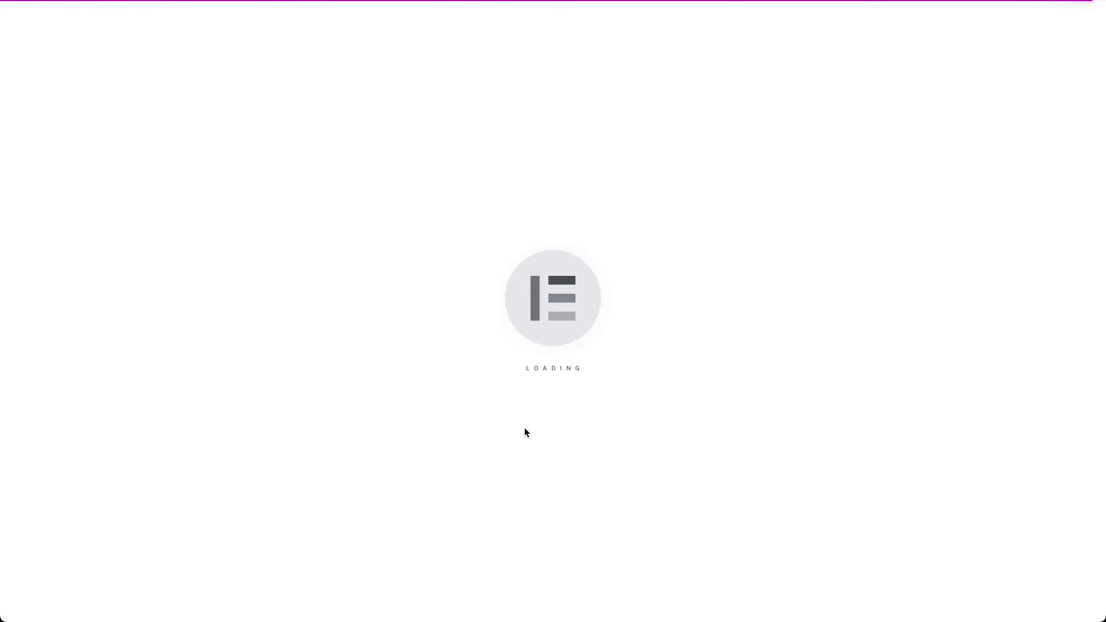
- Add a Dynamic Field widget showing the post title to the listing item and publish it
text(dynamic field)
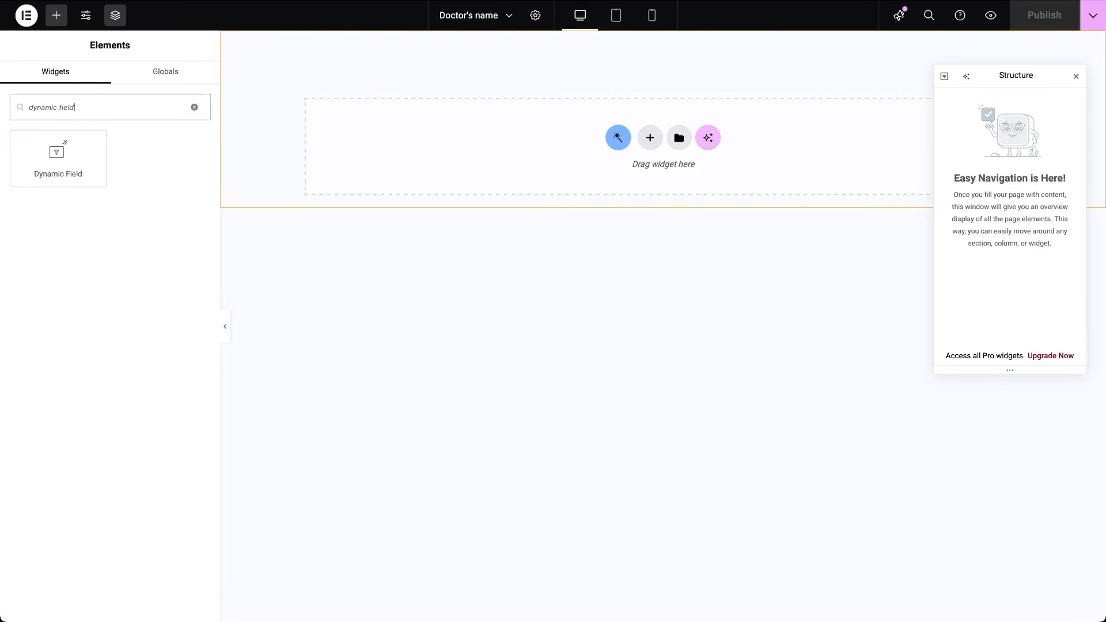
click(75, 159)
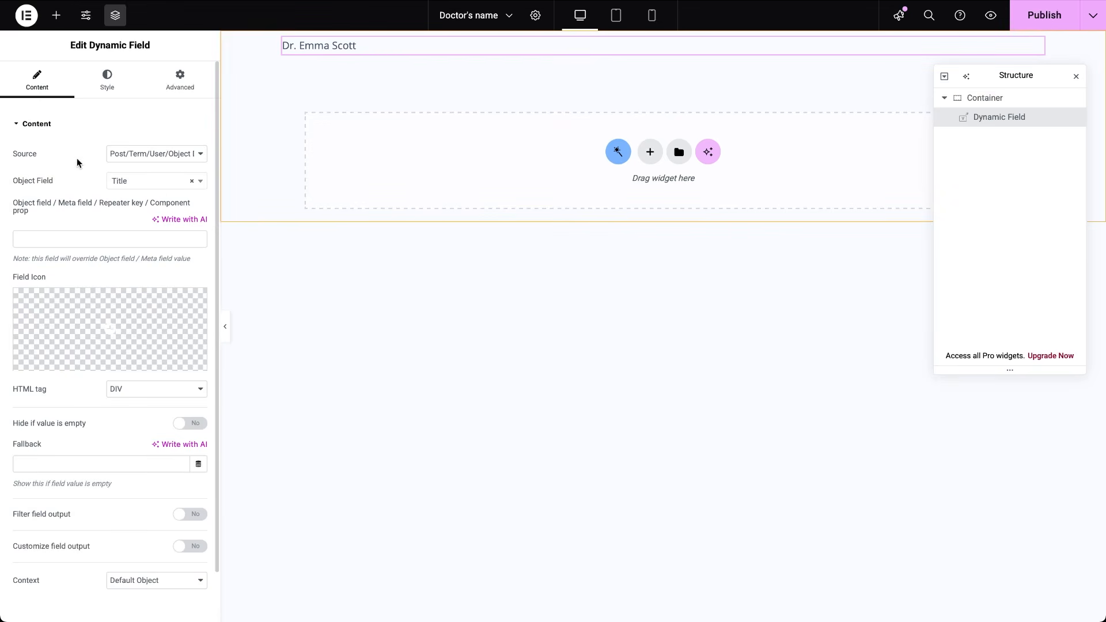
click(1038, 16)
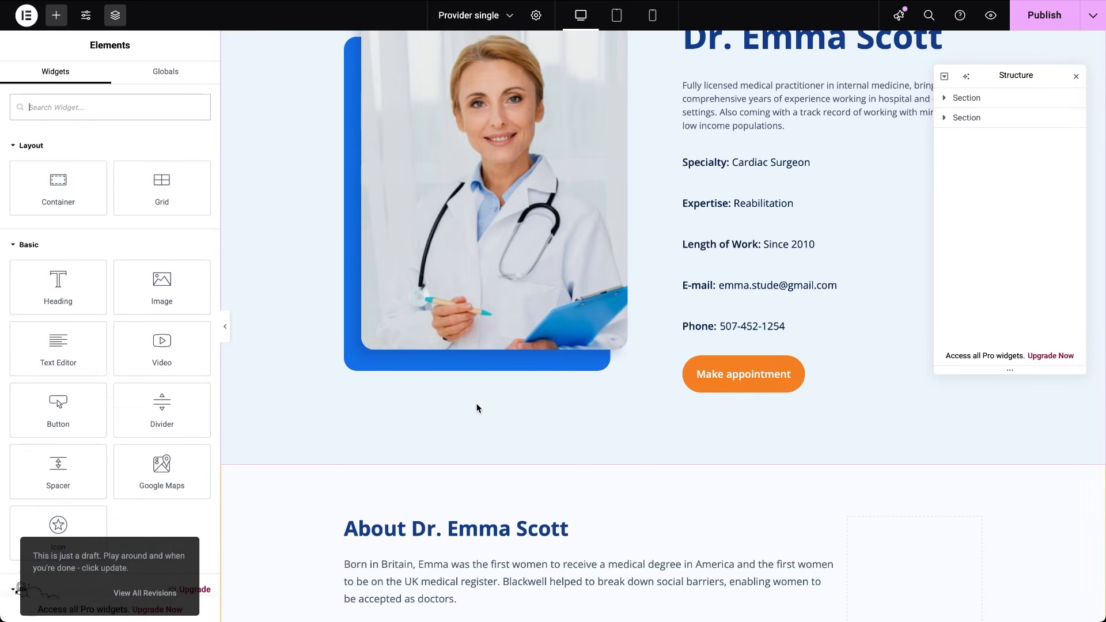
- Place a Listing Grid below the doctor's profile in the Provider single template and assign the Doctor's name listing
text(listing)
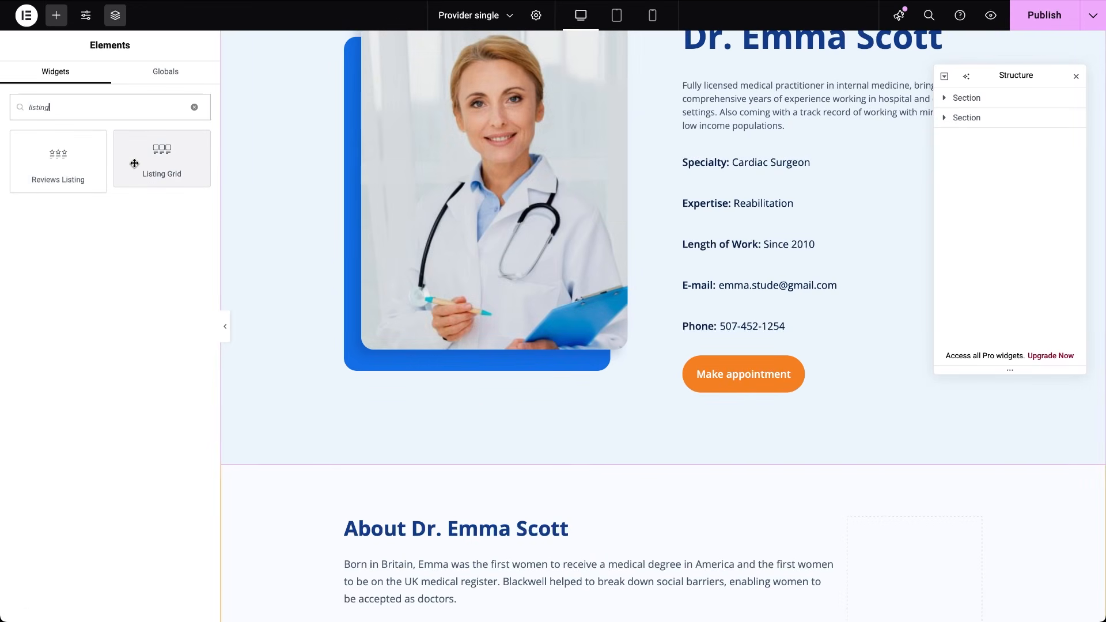
drag(534, 403, 533, 398)
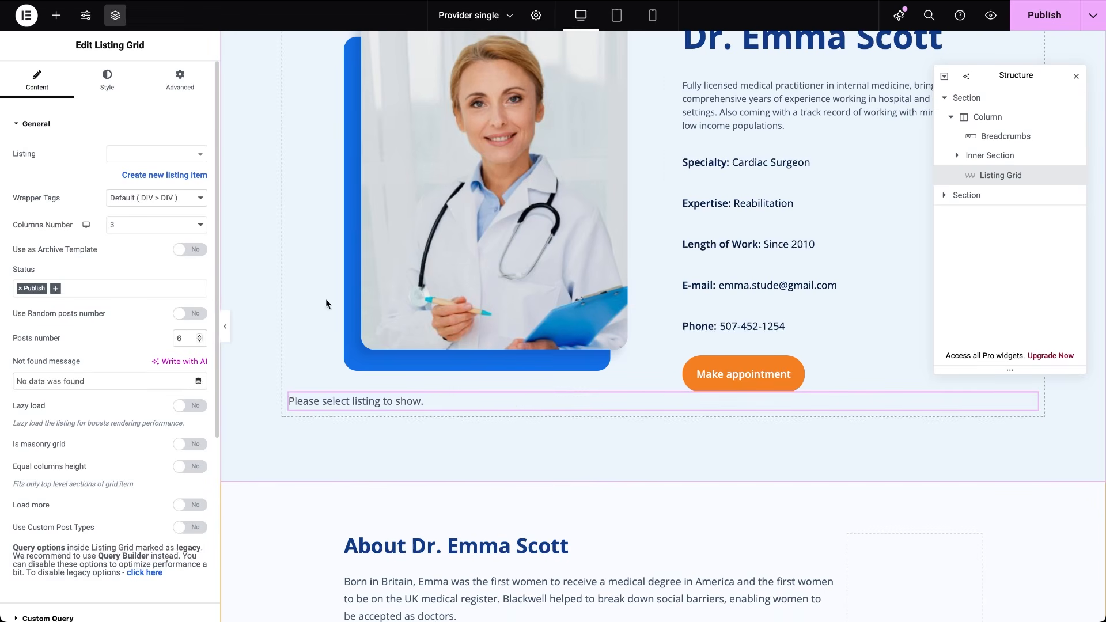
click(199, 154)
text(name)
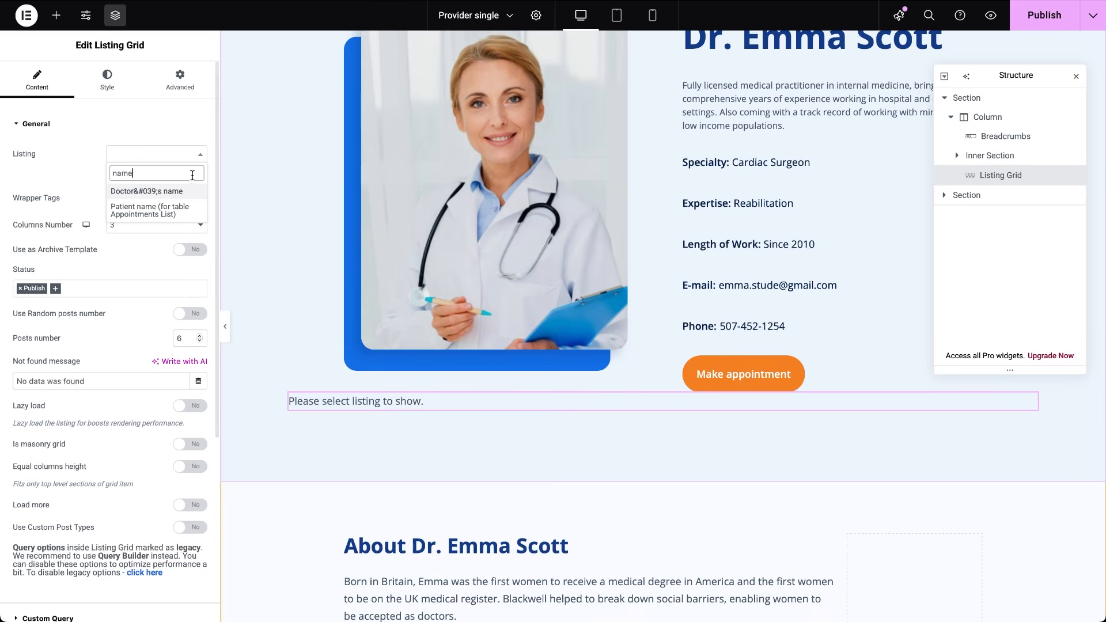
click(173, 192)
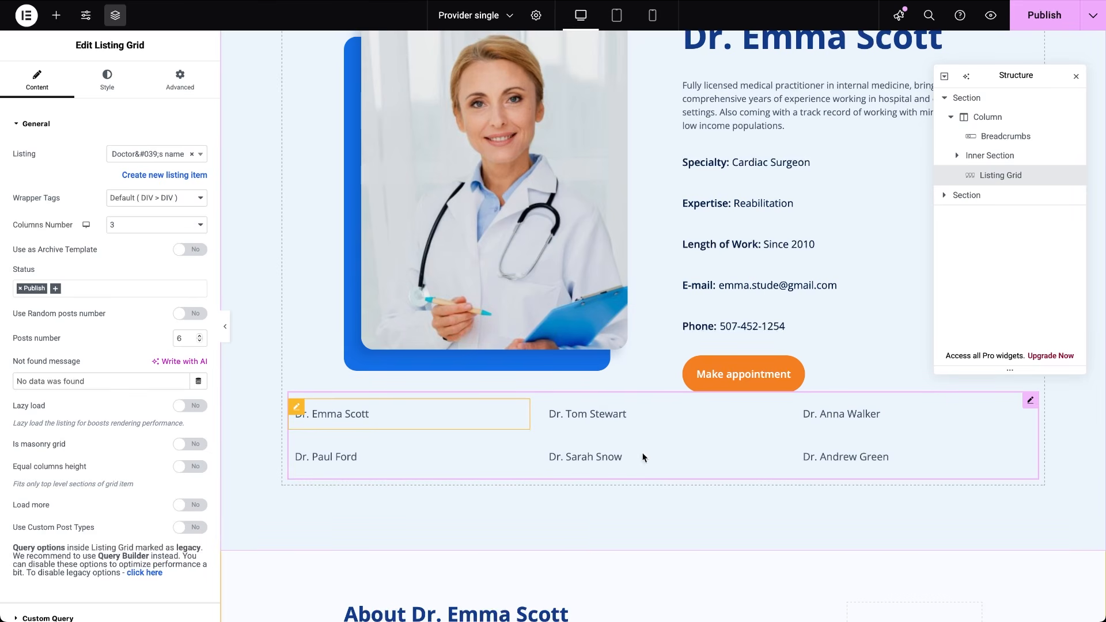
- Enable the custom query for the Listing Grid, choose "Other doctors" as its query and publish the template
click(15, 122)
click(17, 161)
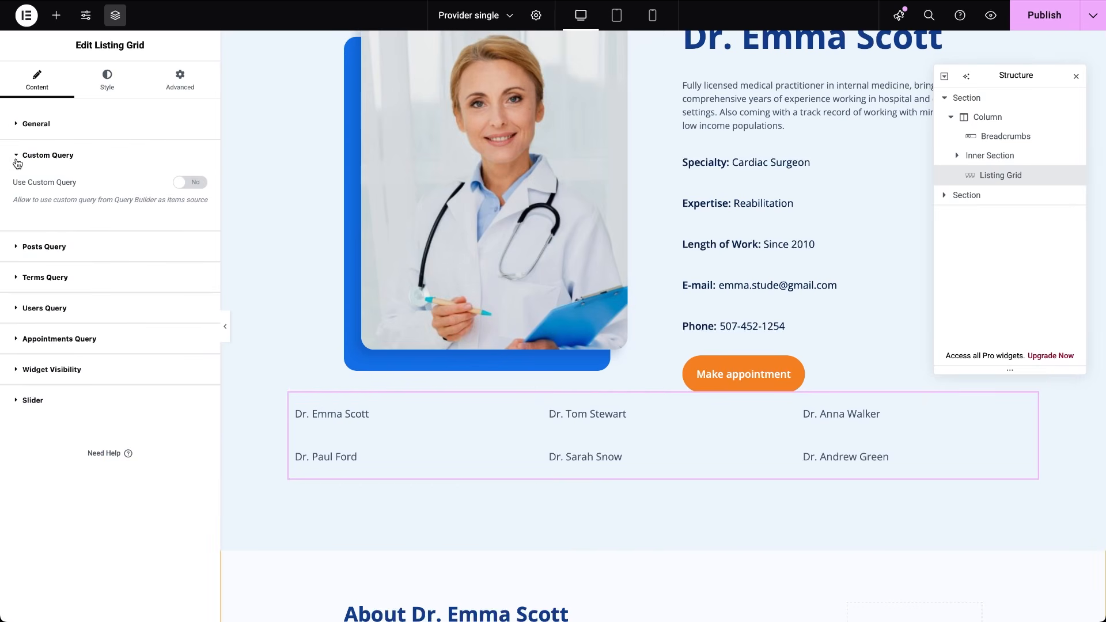
click(197, 182)
click(184, 229)
text(other)
click(168, 261)
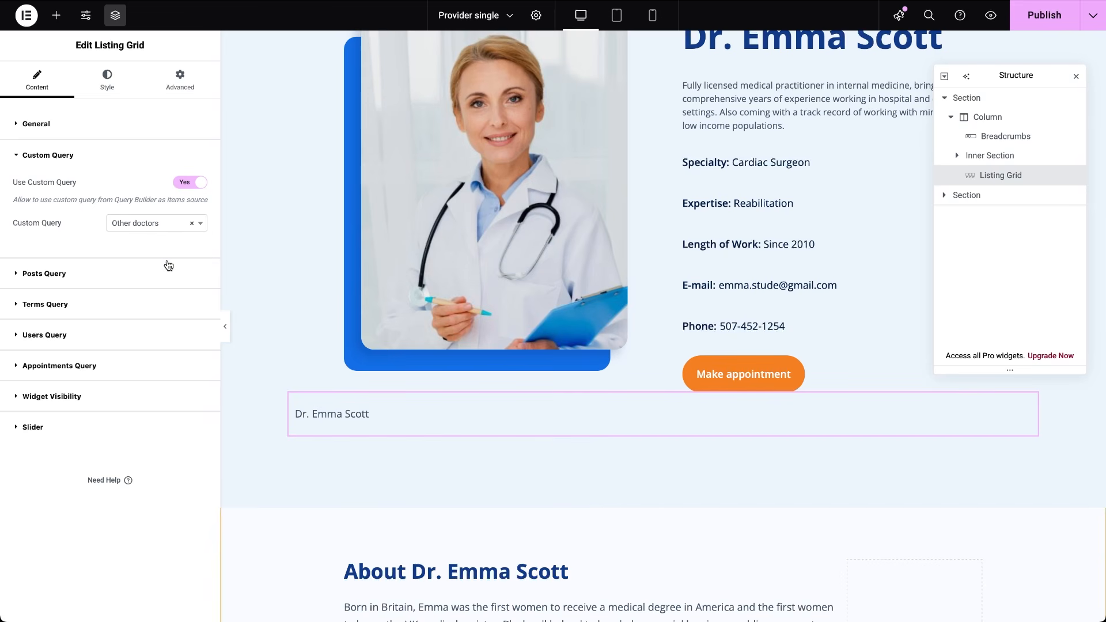
click(1037, 17)
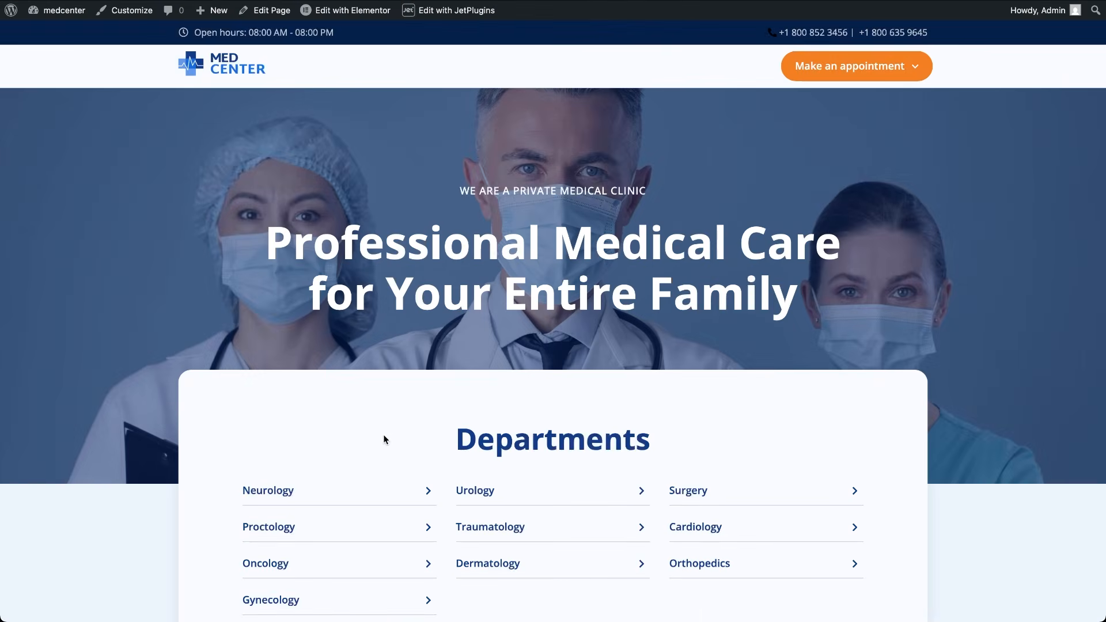
- Open the first two doctors' pages from the site's homepage to check the listing on each
scroll(445, 485, down, 20)
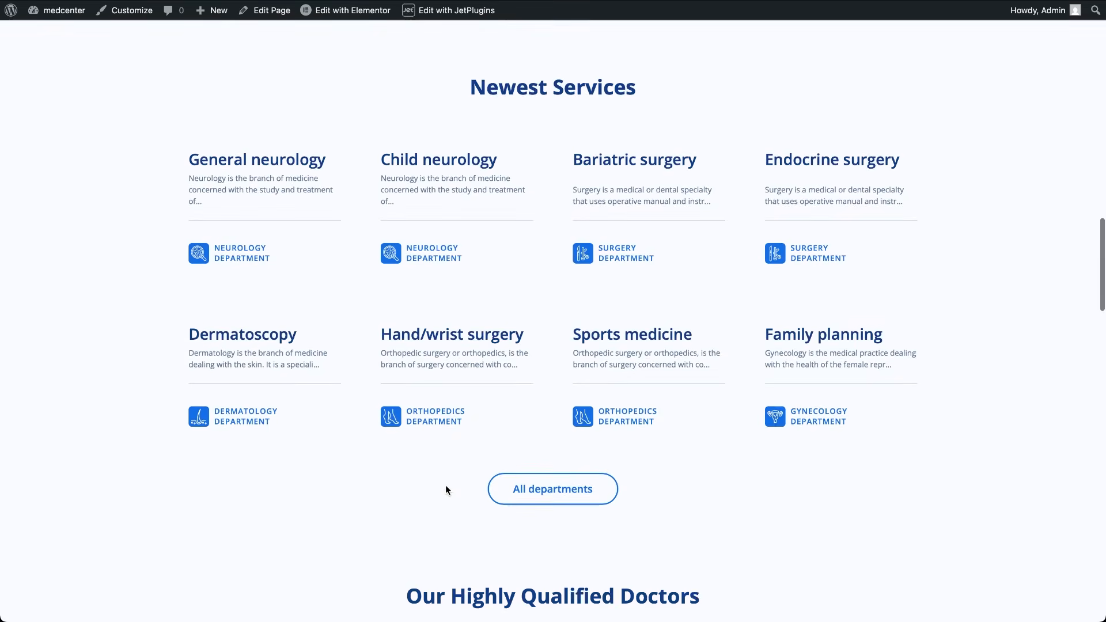
scroll(445, 485, down, 10)
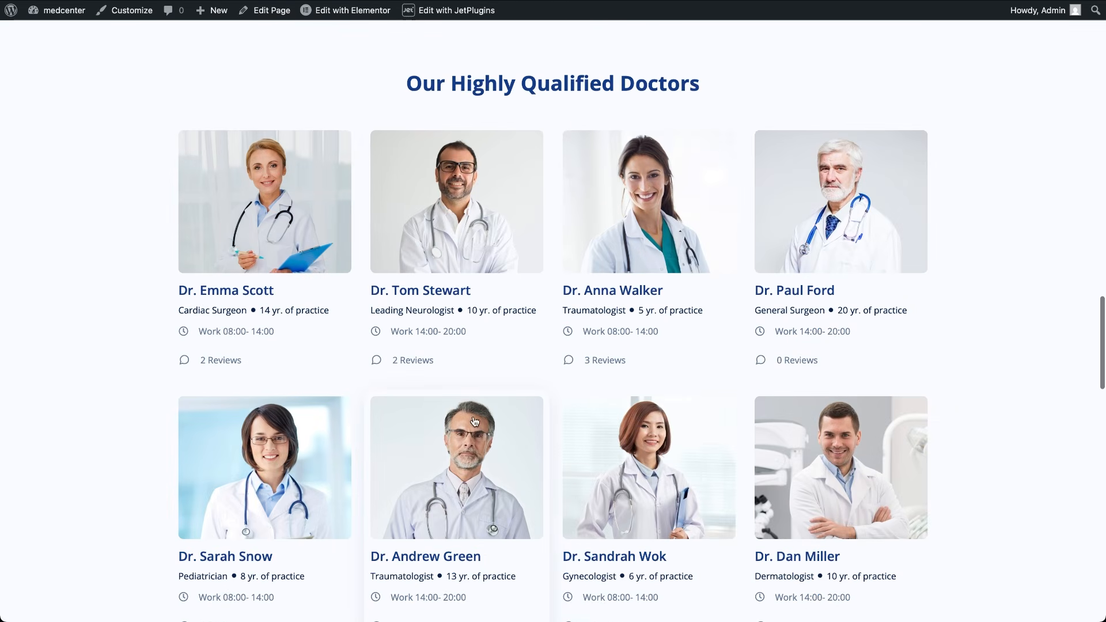
click(330, 239)
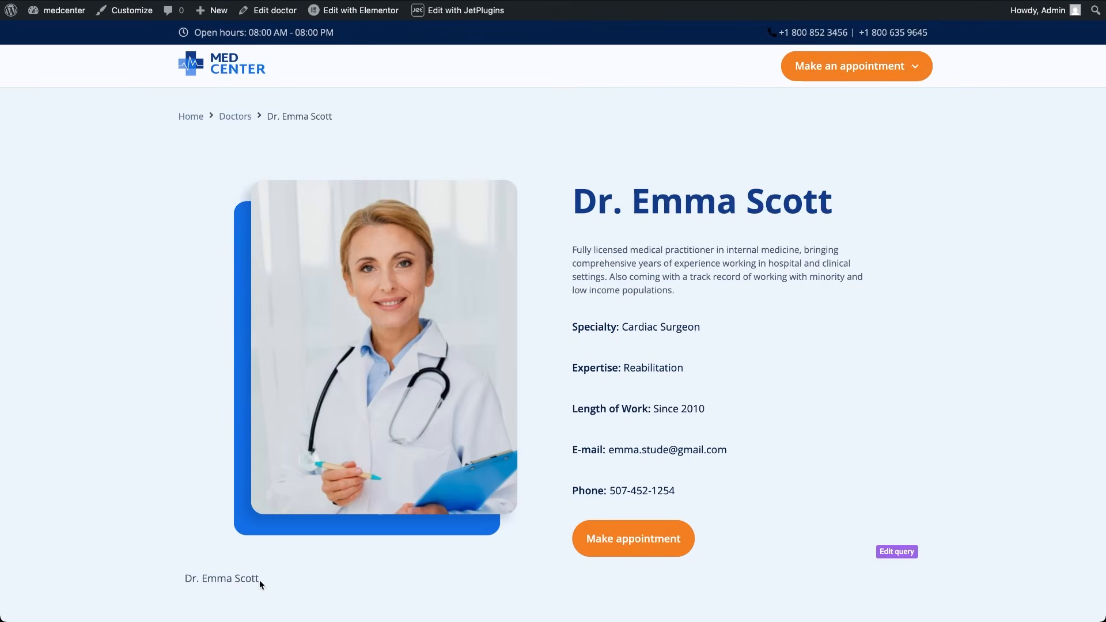
scroll(217, 575, left, 5)
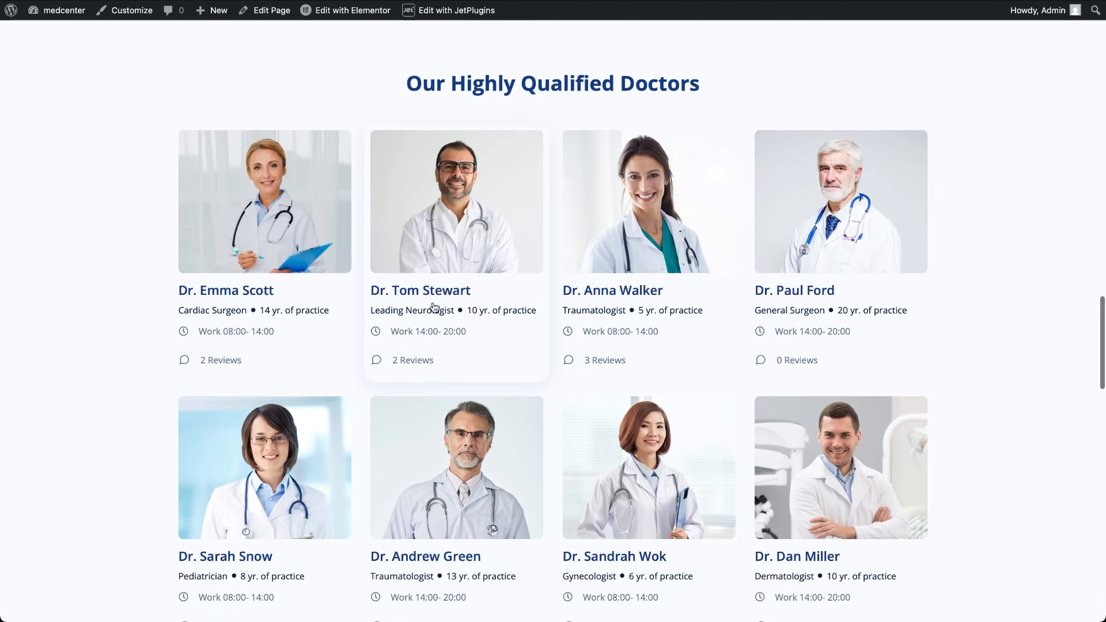
click(434, 236)
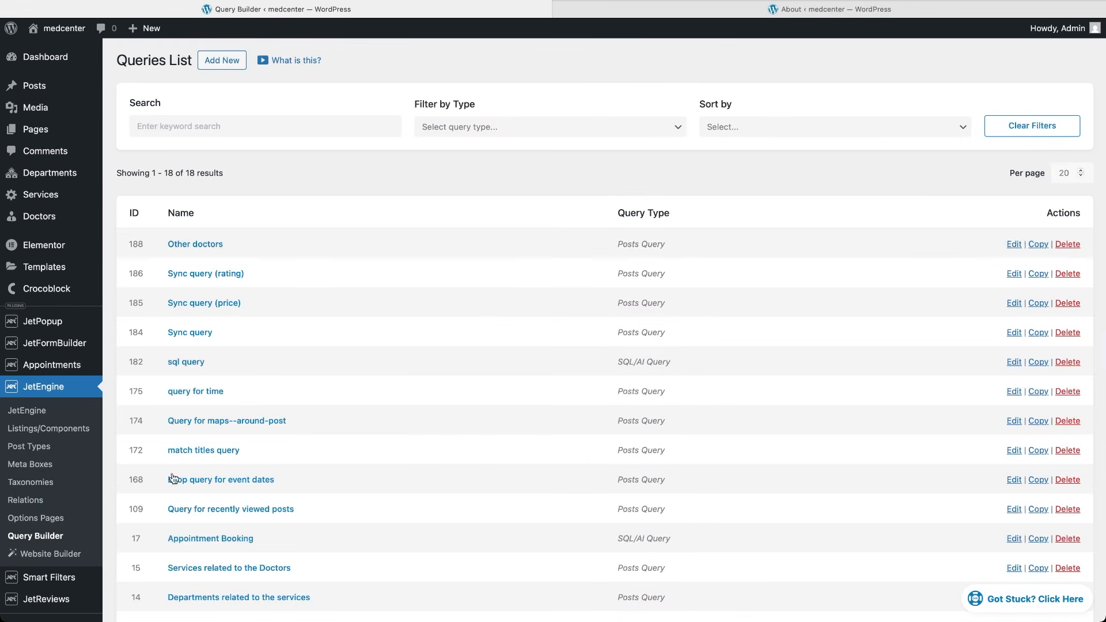
- Open the "Other doctors" query for editing and clear its Post In value under Post & Page
click(196, 245)
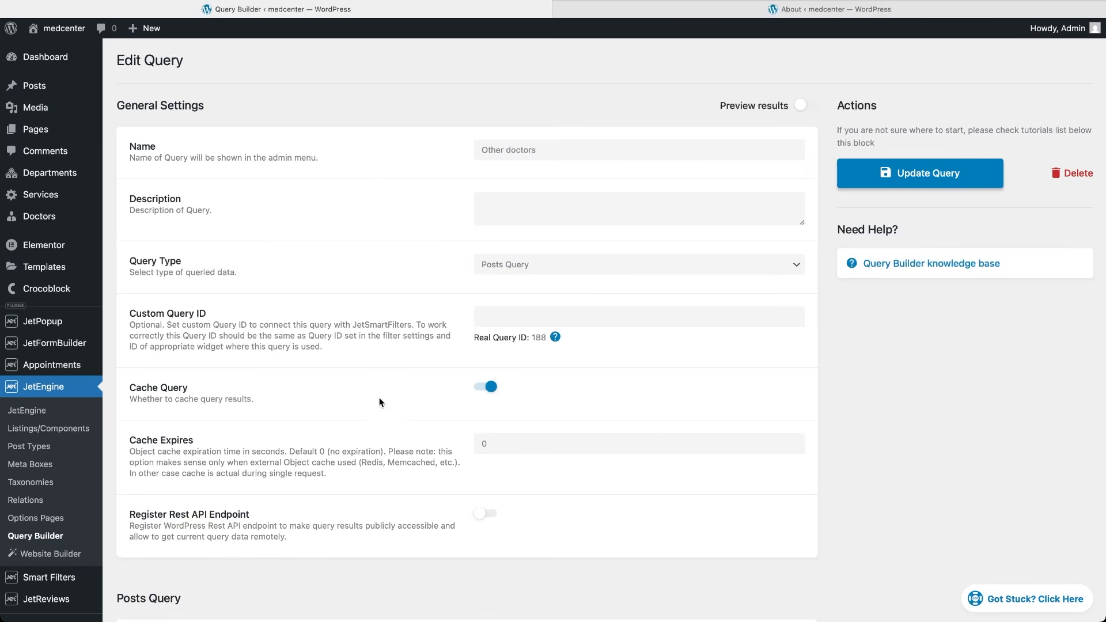
scroll(375, 430, down, 6)
scroll(374, 430, down, 2)
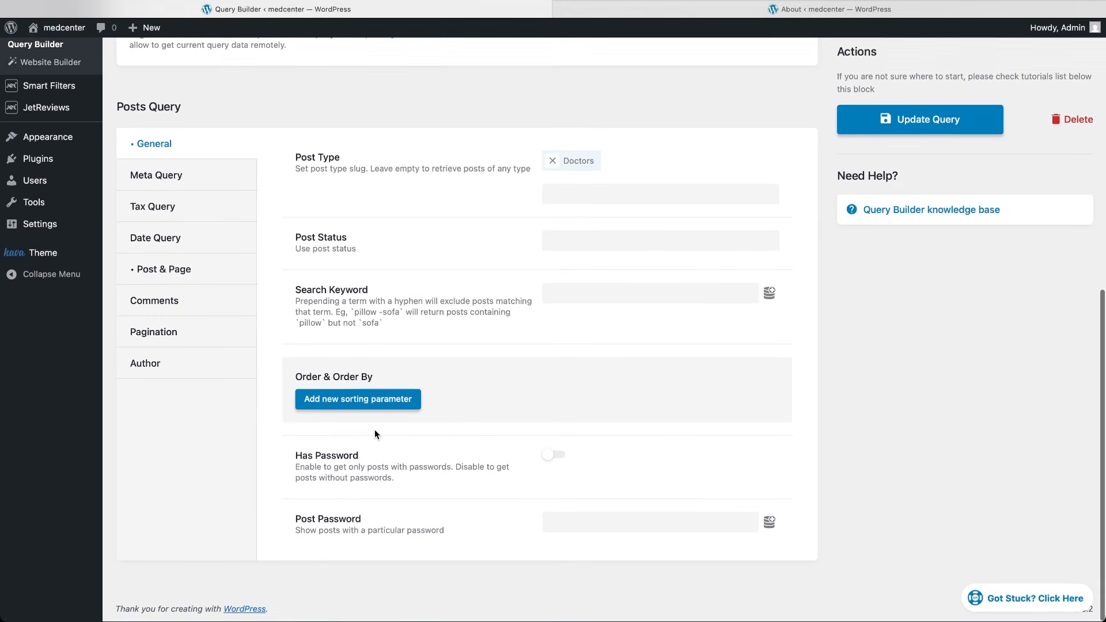
click(195, 277)
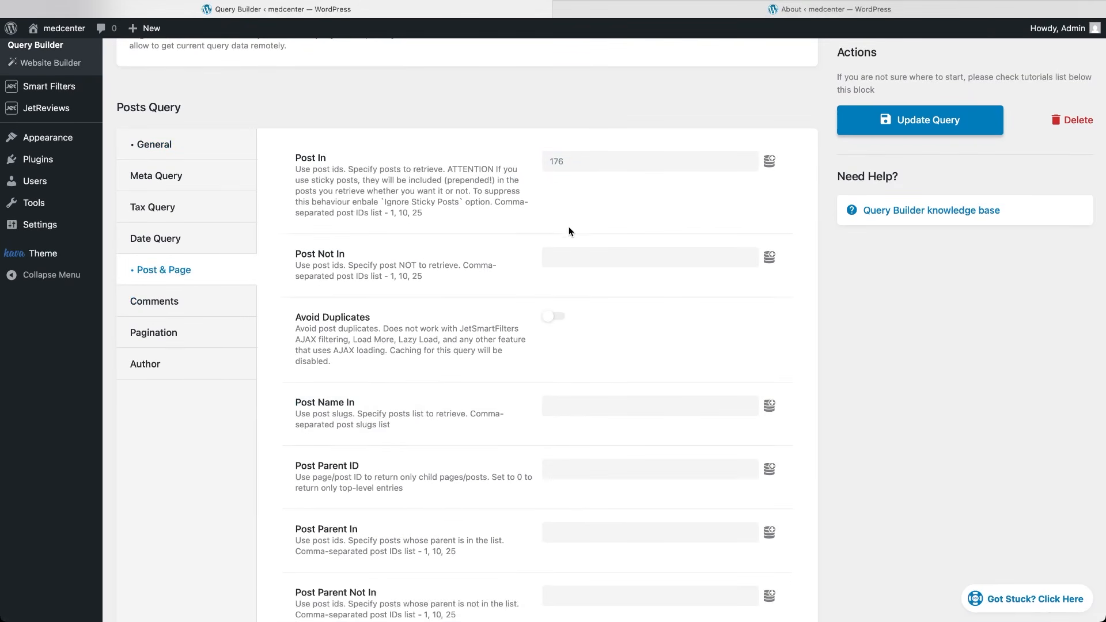
click(582, 161)
key(super+a)
key(BackSpace)
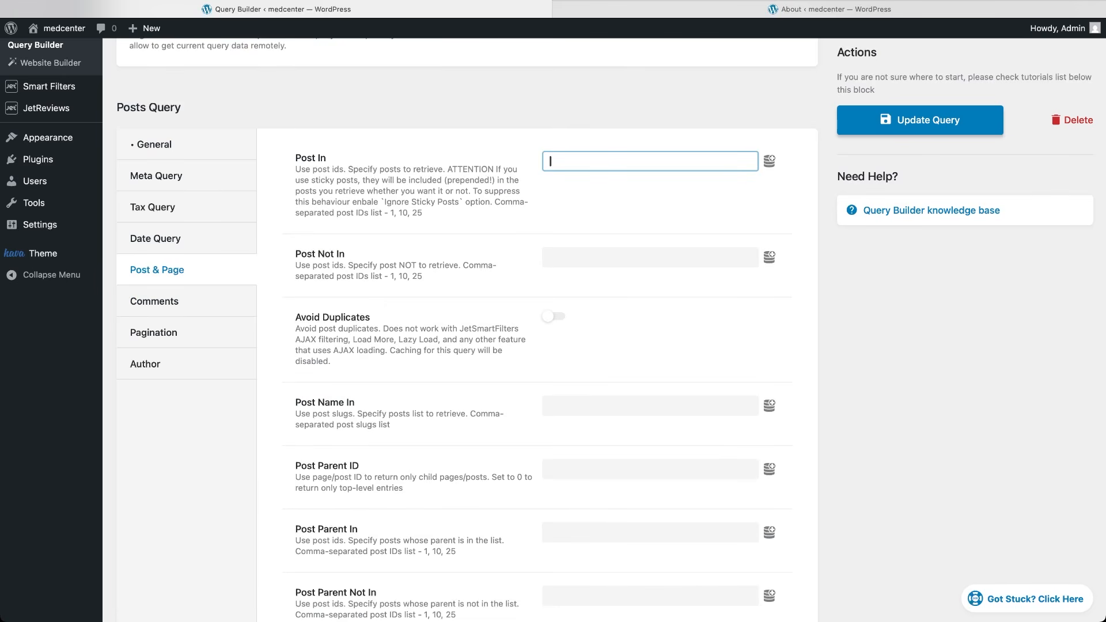
- Set Post In of the "Other doctors" query to the dynamic value Current ID and update the query
click(613, 200)
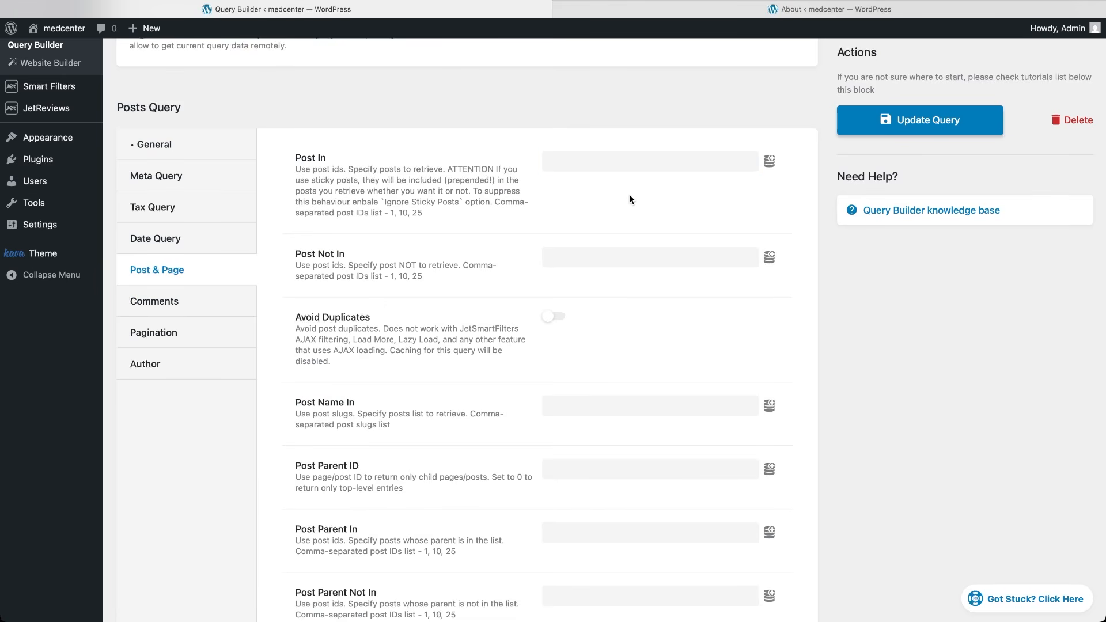
click(770, 163)
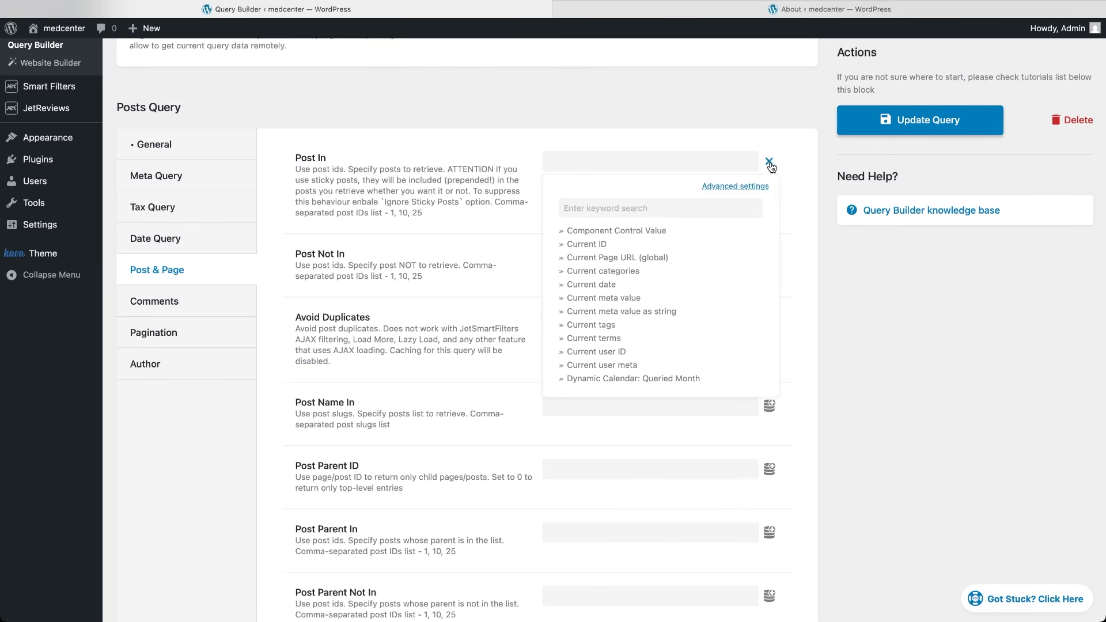
click(606, 245)
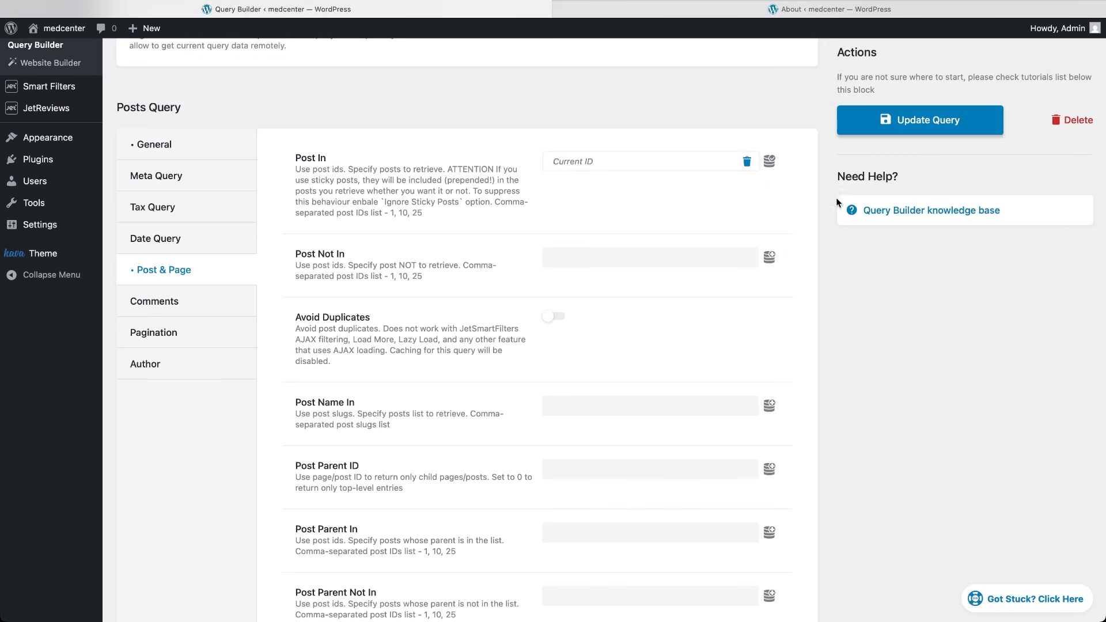
click(879, 122)
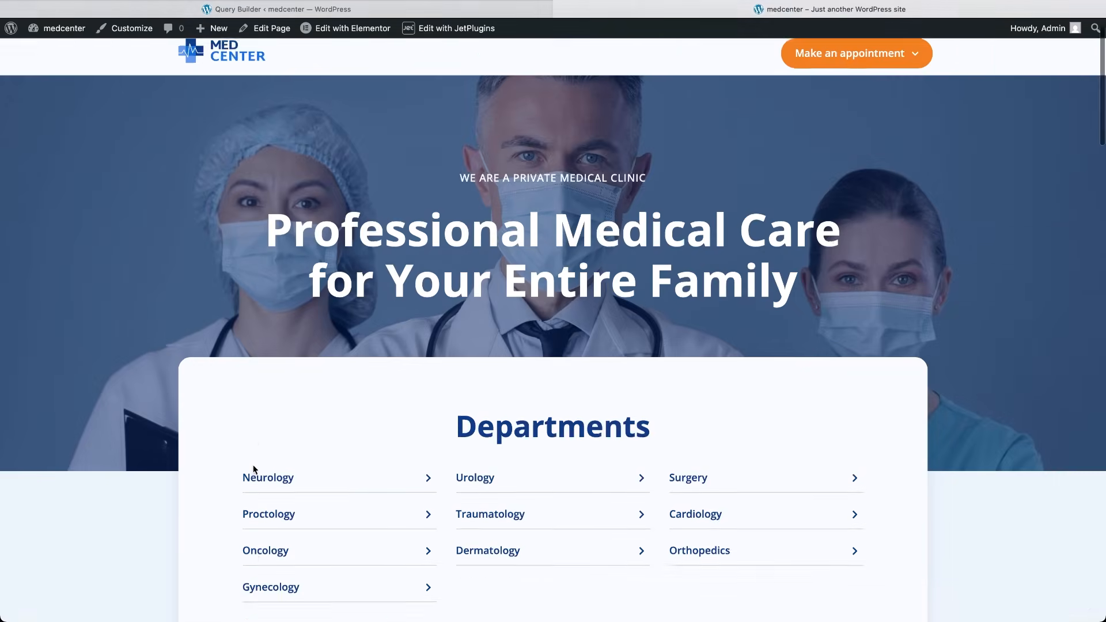
- Open the second doctor's page from the homepage's doctor grid to check what the listing outputs
scroll(255, 464, down, 15)
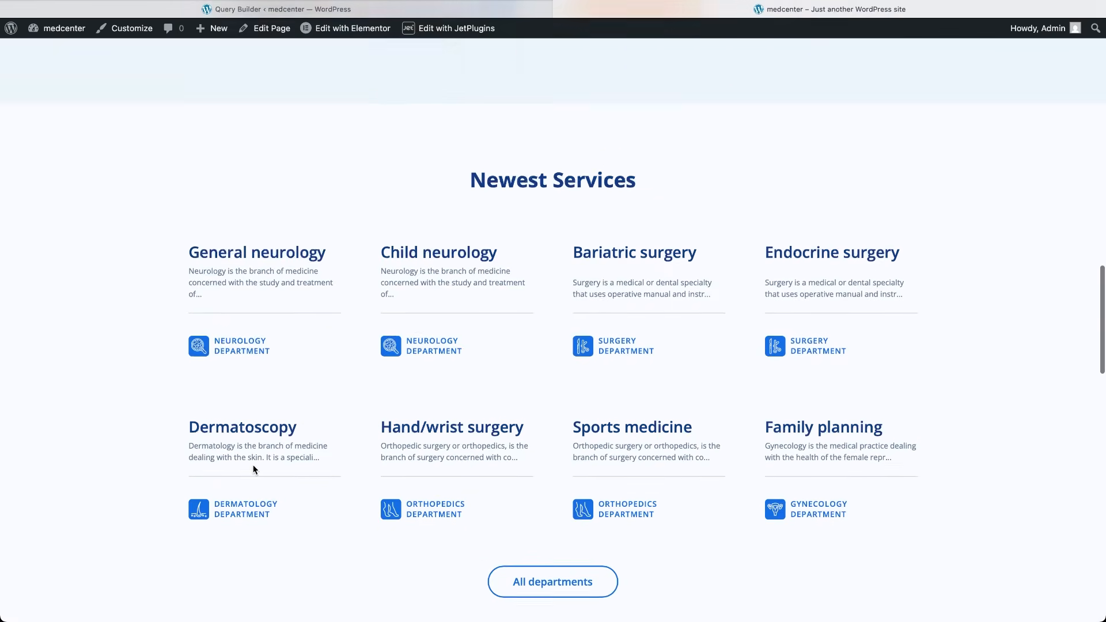
scroll(254, 470, down, 10)
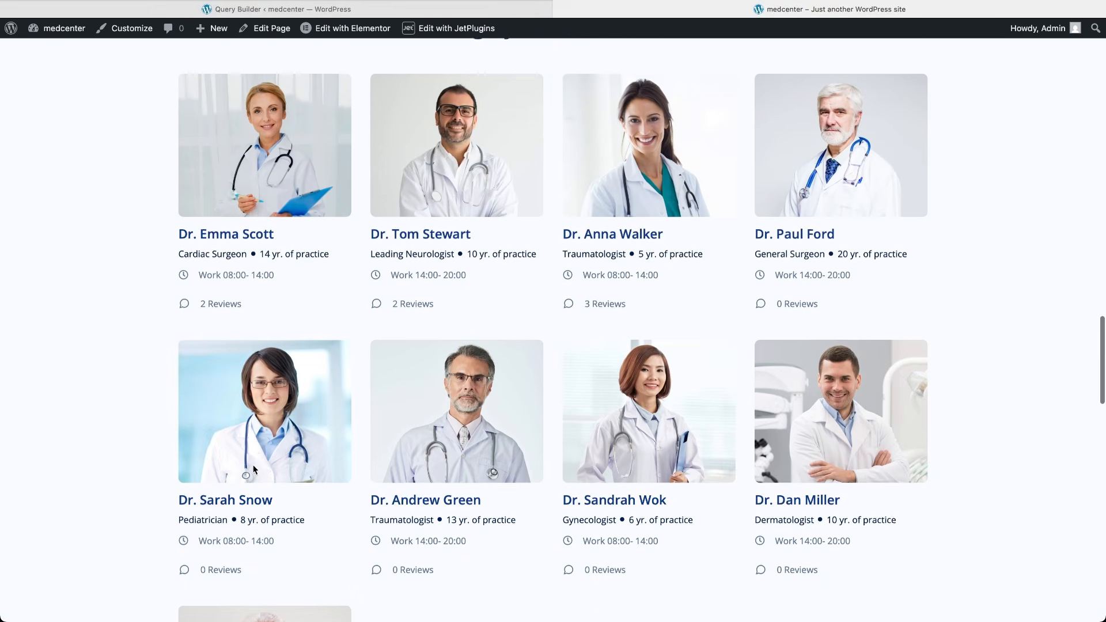
click(433, 151)
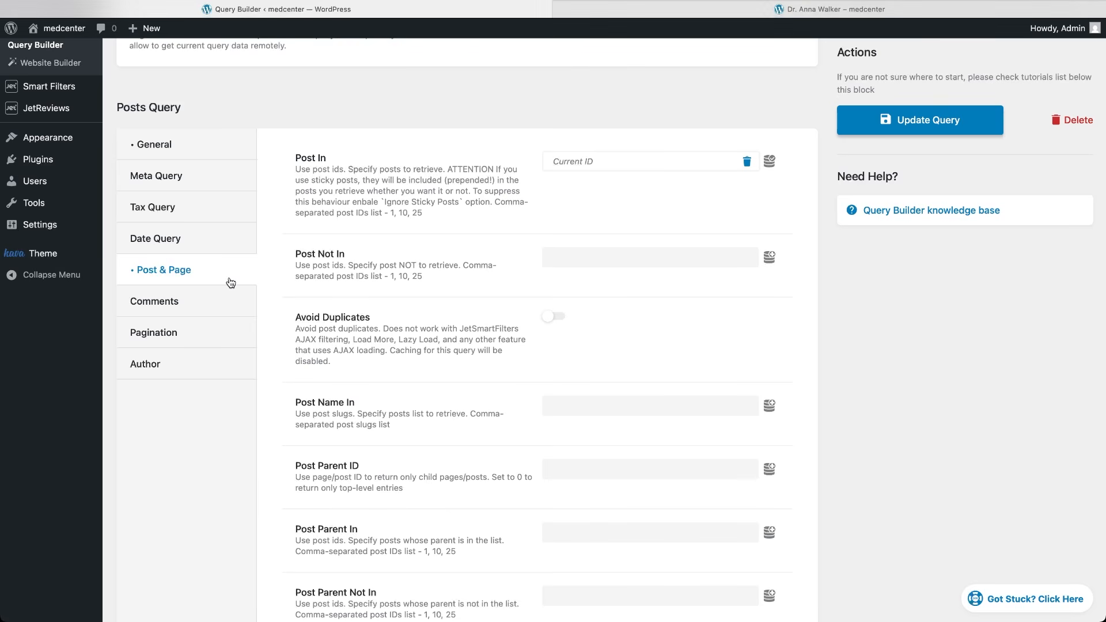
- Remove the Post In value, set Post Not In to the dynamic value Current ID and update the query
click(747, 161)
click(701, 258)
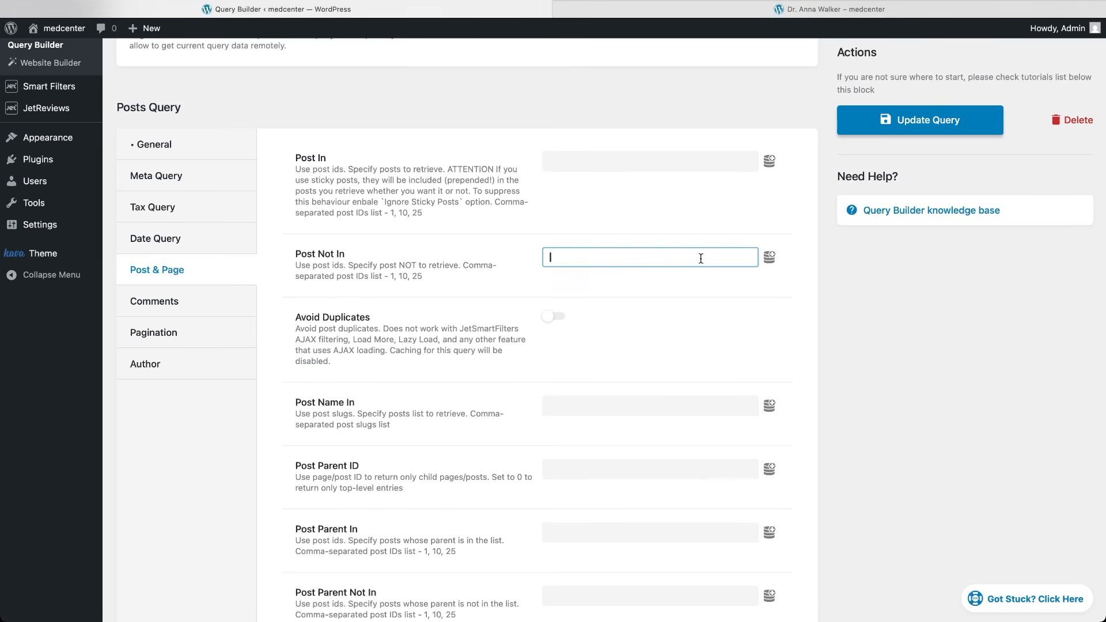
click(770, 257)
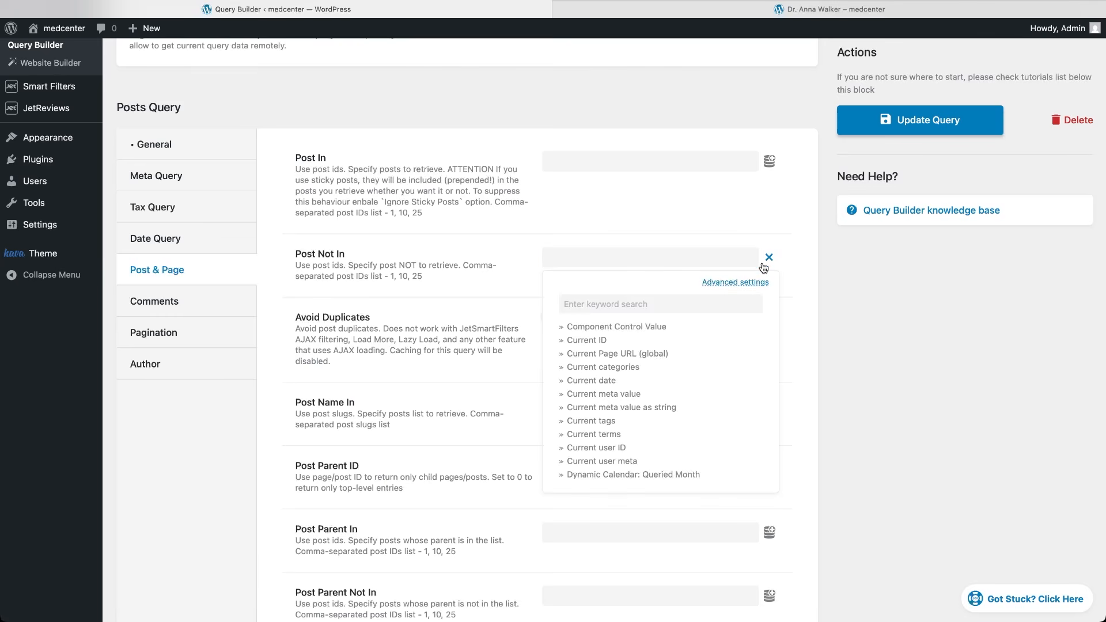
click(602, 342)
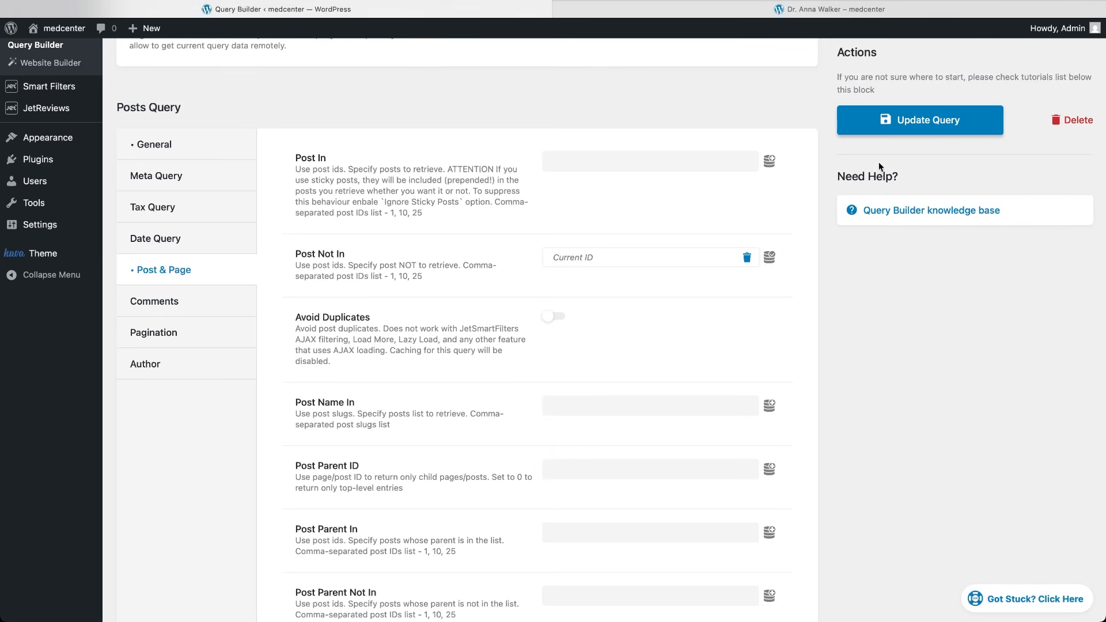
click(882, 125)
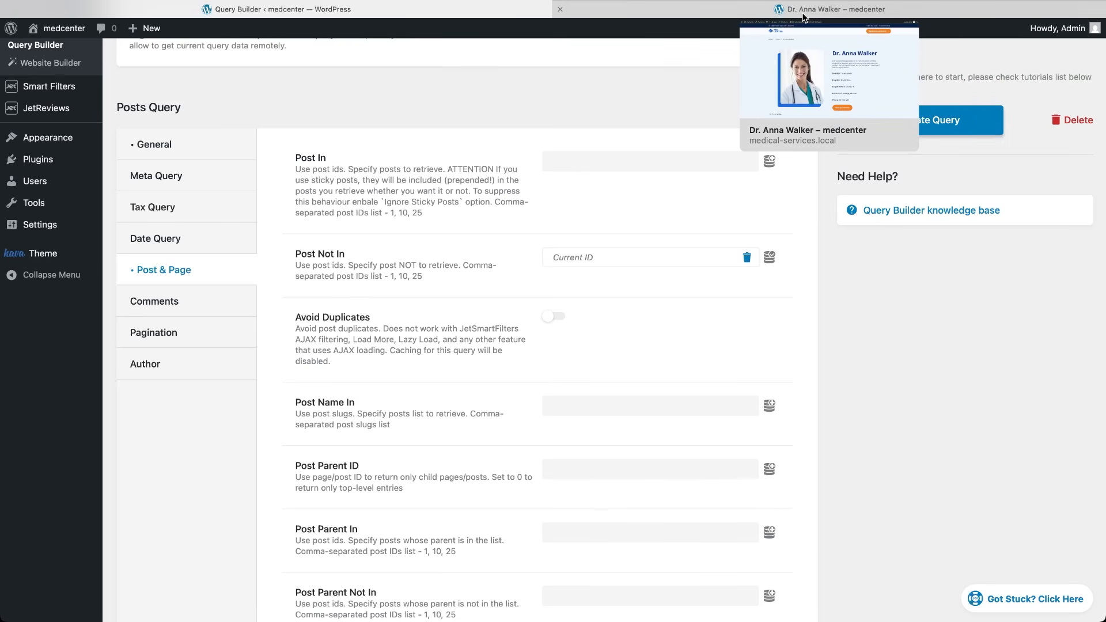
- Return to the open doctor's page and check which doctors are listed below the profile
click(805, 17)
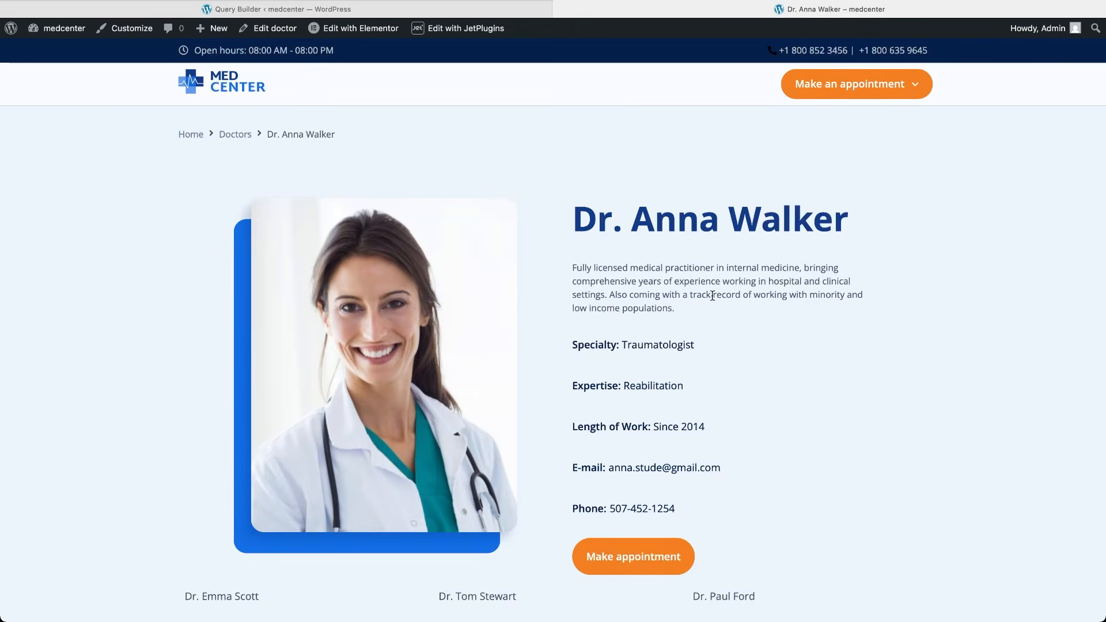
scroll(709, 396, down, 3)
mouse_move(709, 395)
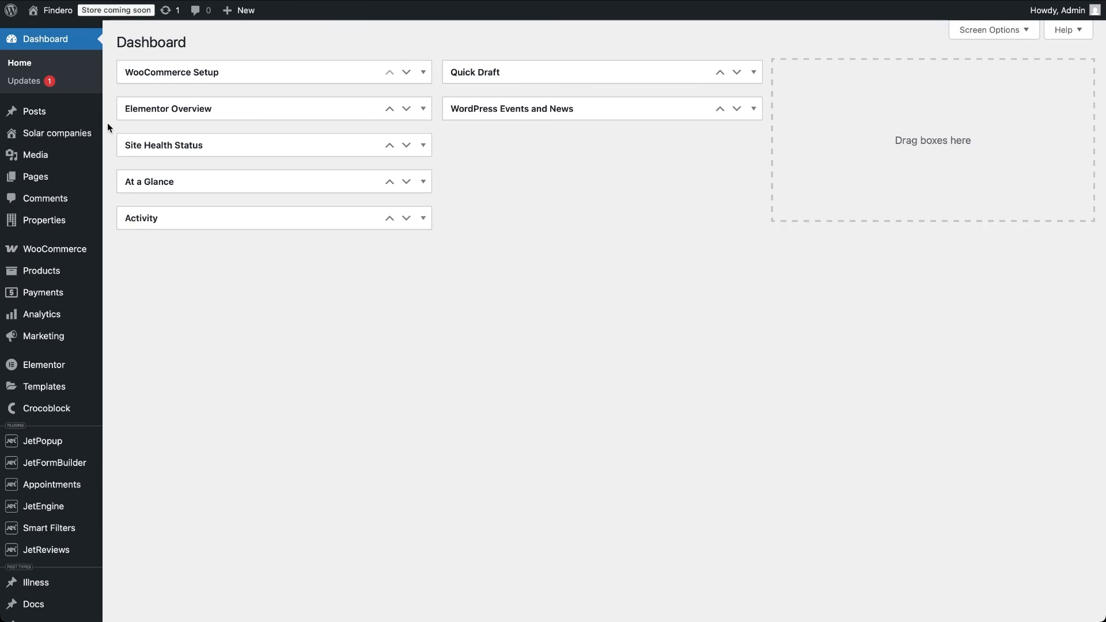
- Start a new JetEngine posts query on the Findero site and name it "term query"
mouse_move(98, 507)
click(146, 520)
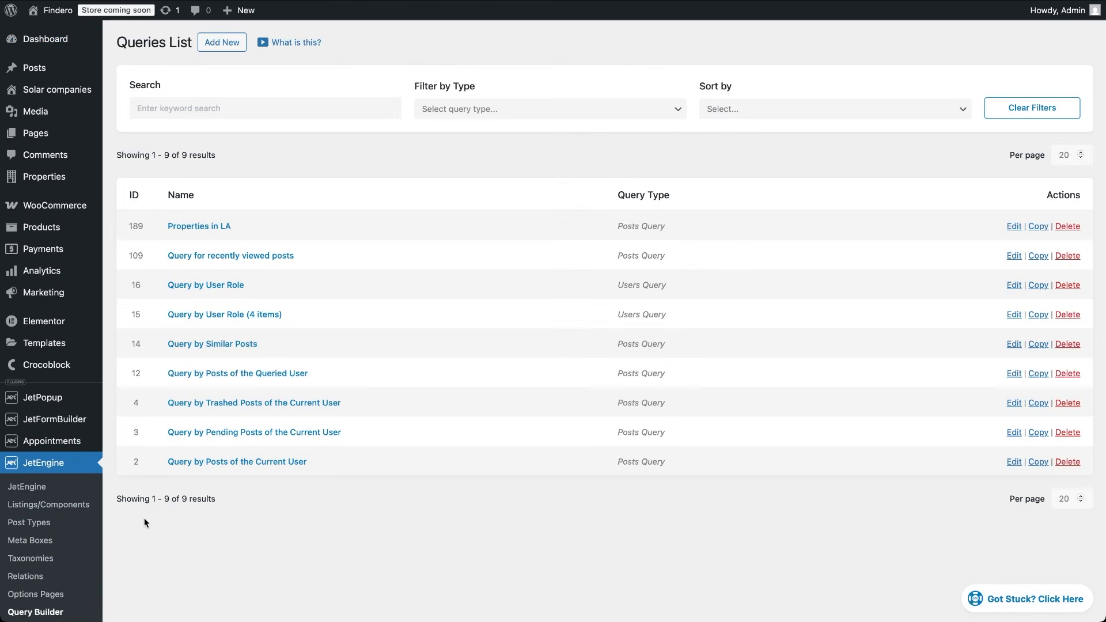
click(213, 44)
click(490, 132)
text(term query)
click(468, 275)
- Add a tax query clause with the taxonomy "Property type (property-type)" and the field Term ID
scroll(468, 271, down, 6)
click(193, 288)
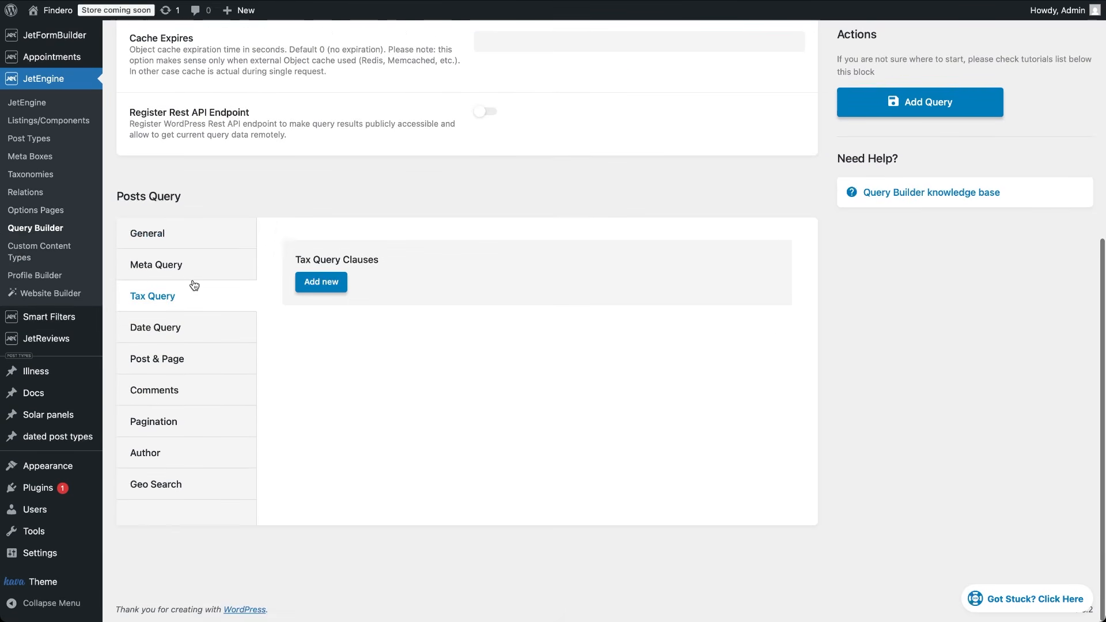
click(321, 282)
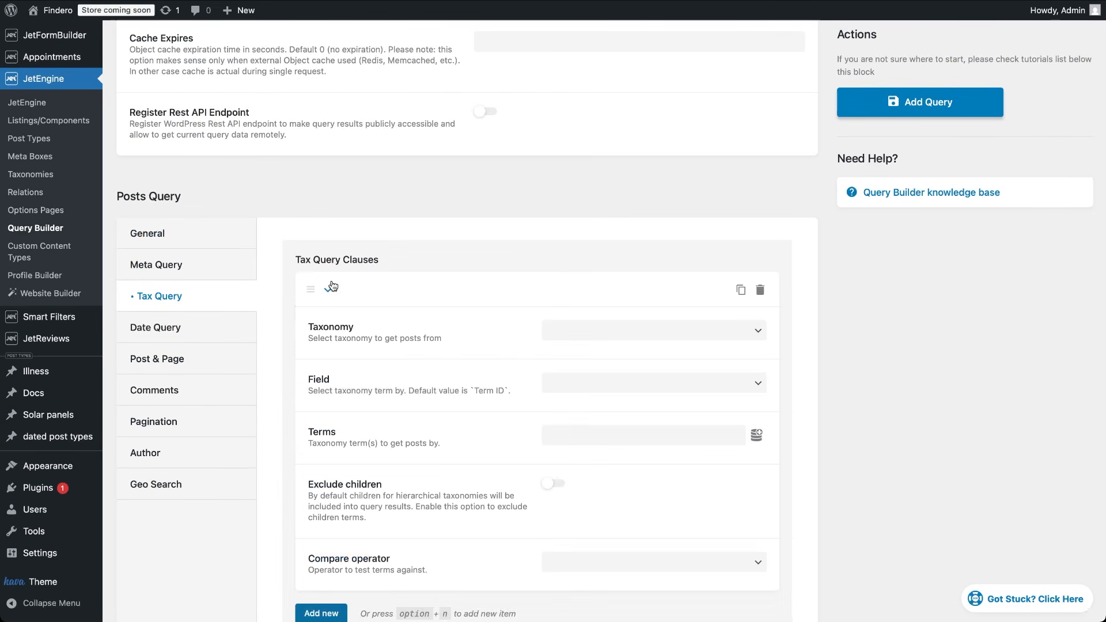
click(568, 329)
click(600, 567)
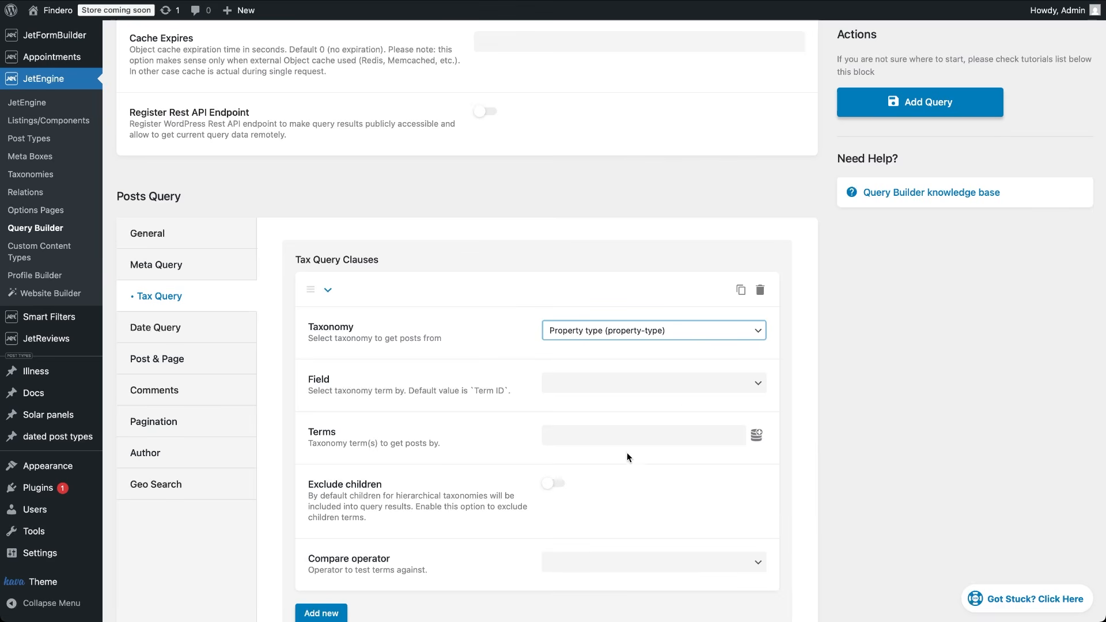
click(695, 390)
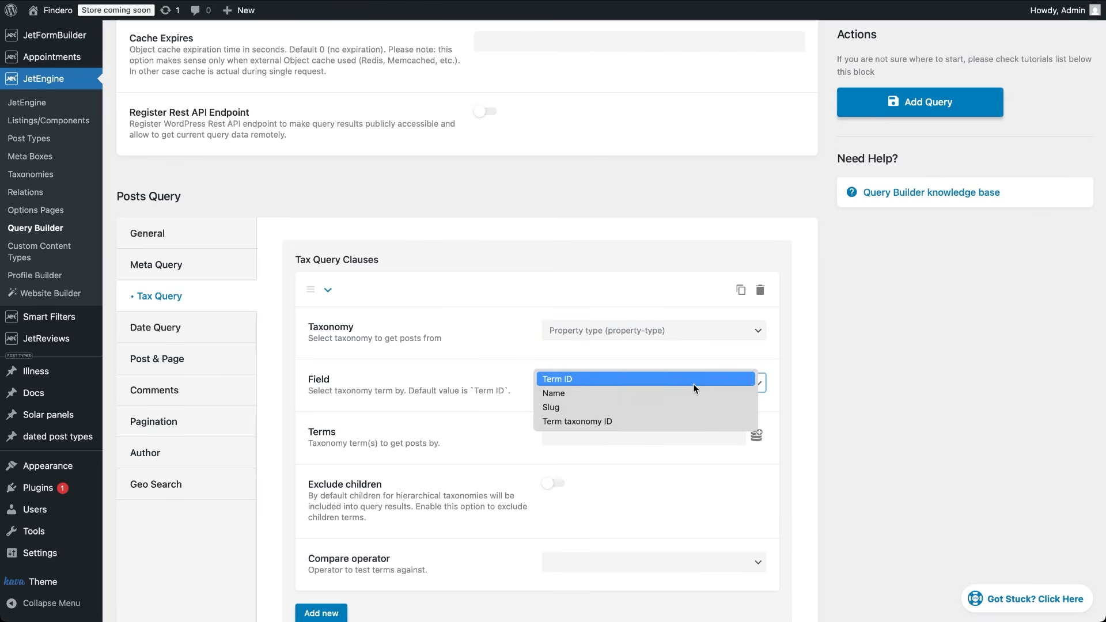
click(694, 384)
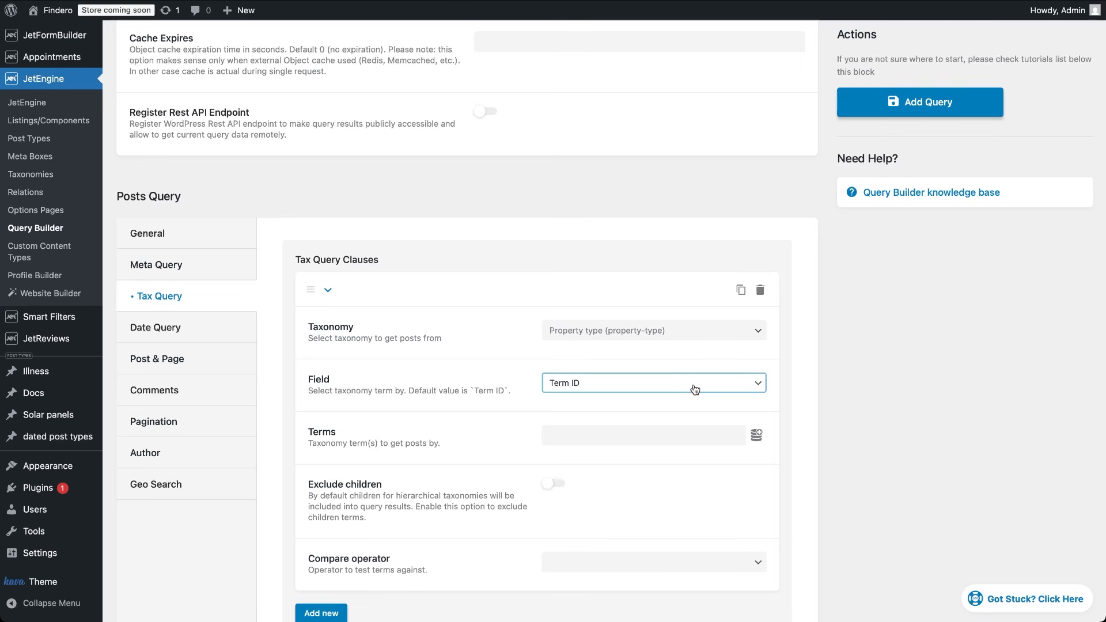
- Set the clause's terms to the dynamic value "Queried term" and save the new query
click(757, 435)
click(664, 482)
text(quer)
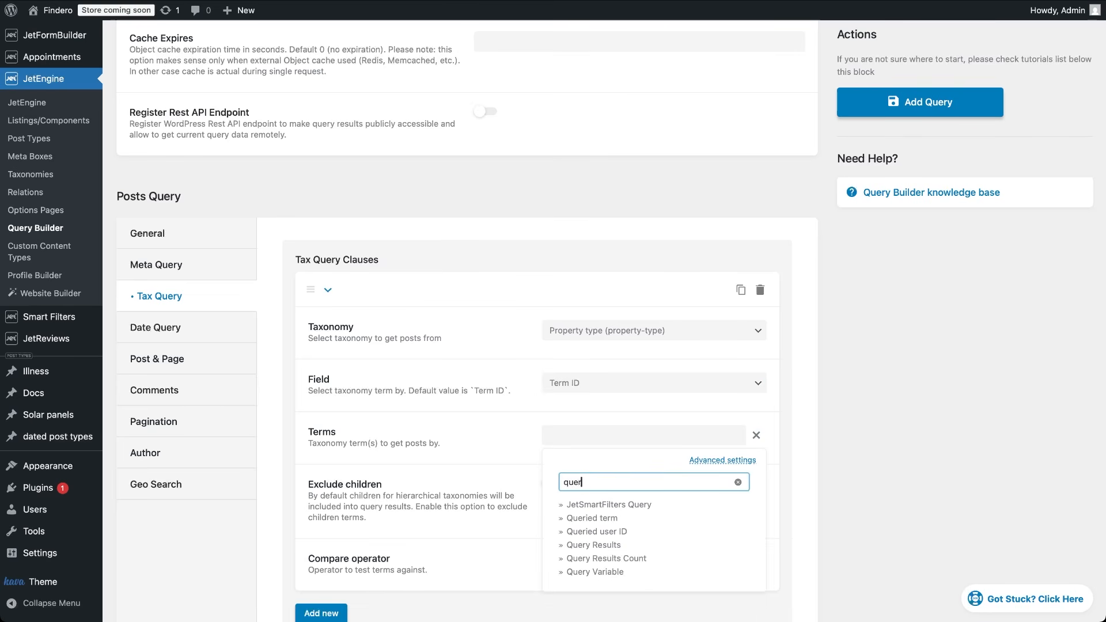
click(617, 518)
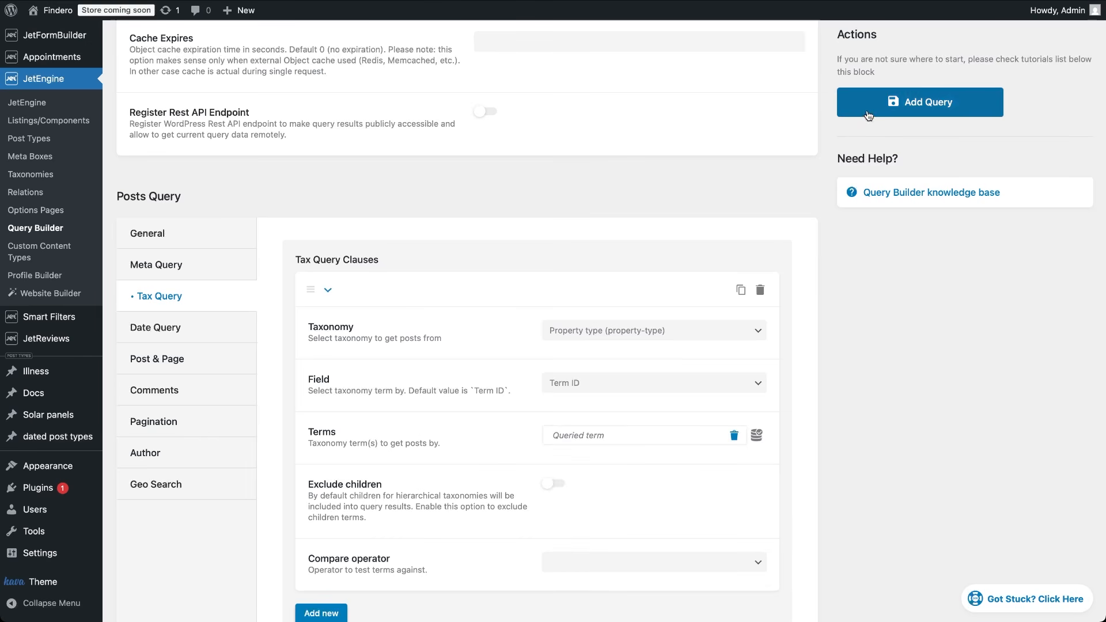
click(920, 102)
- Assign "term query" as the custom query of the Listing Grid in the Properties template
click(564, 272)
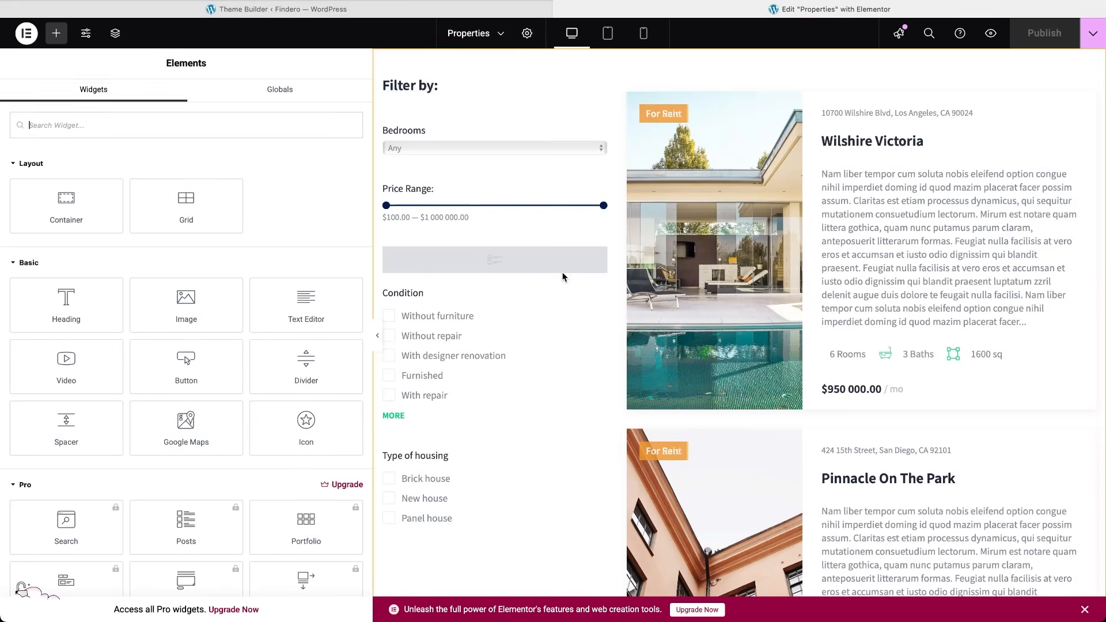
click(1074, 110)
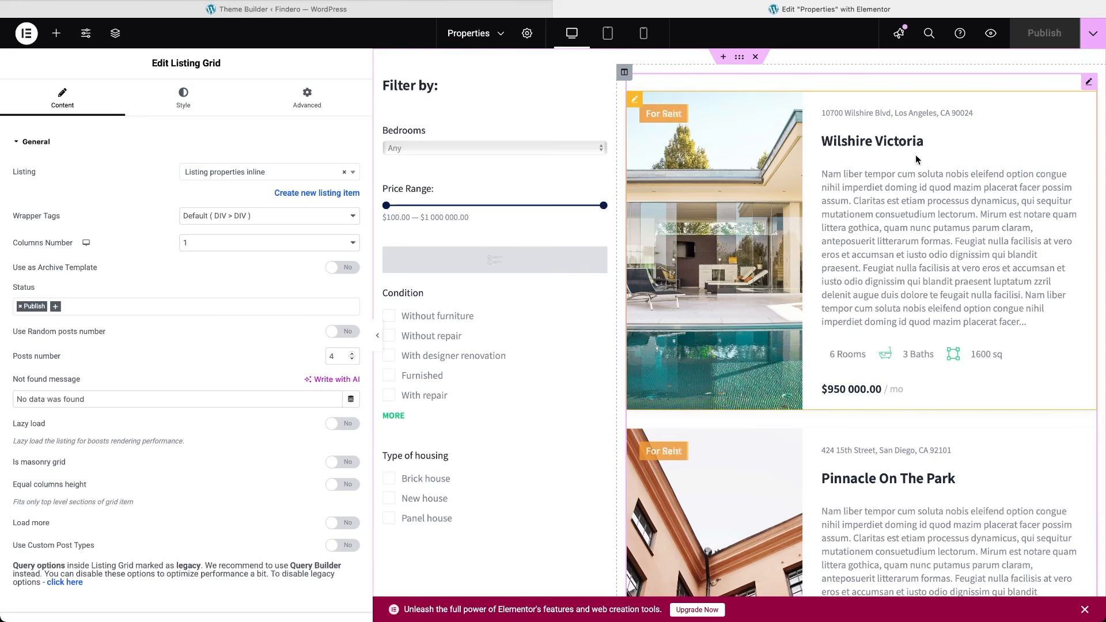
click(17, 142)
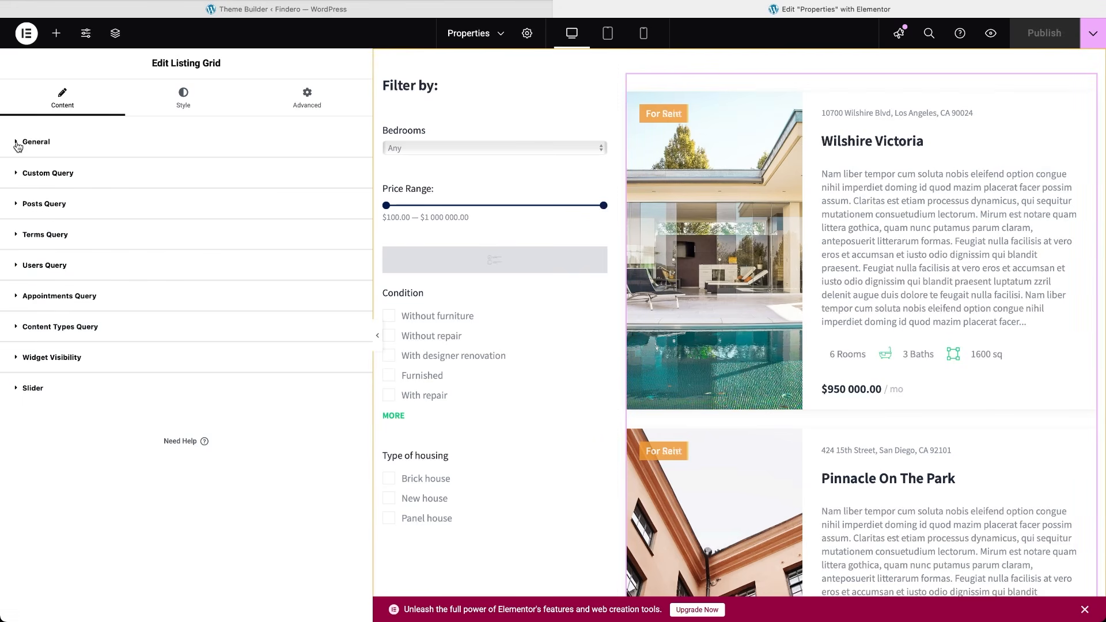
click(18, 173)
click(254, 242)
text(term)
click(257, 283)
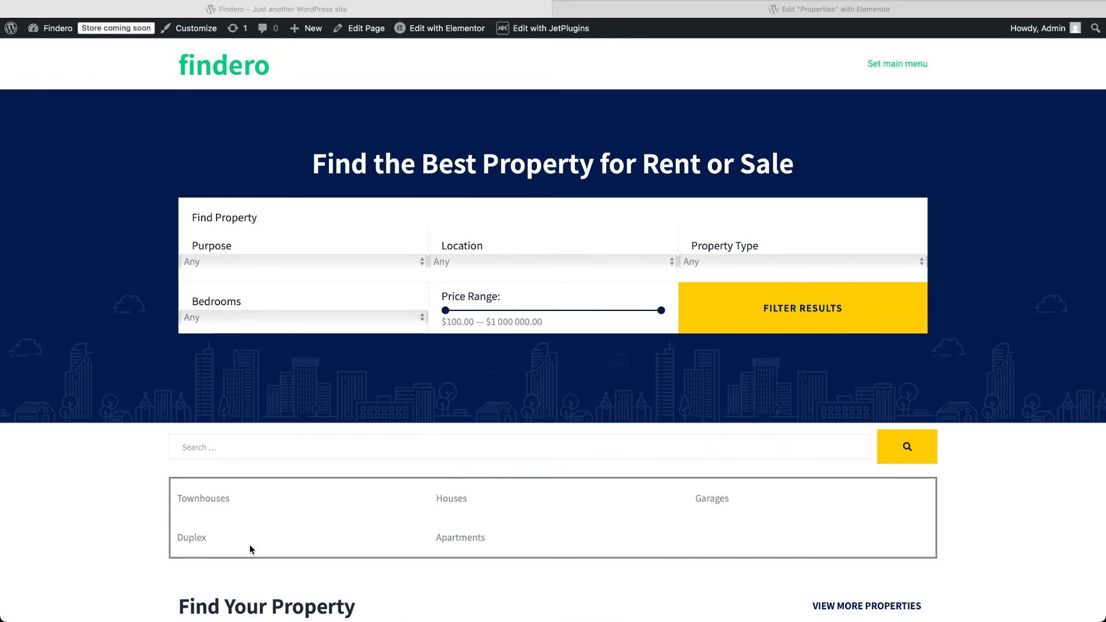
- Open the Townhouses term page from the homepage's property type list to check its listing
scroll(250, 544, down, 2)
scroll(250, 544, down, 1)
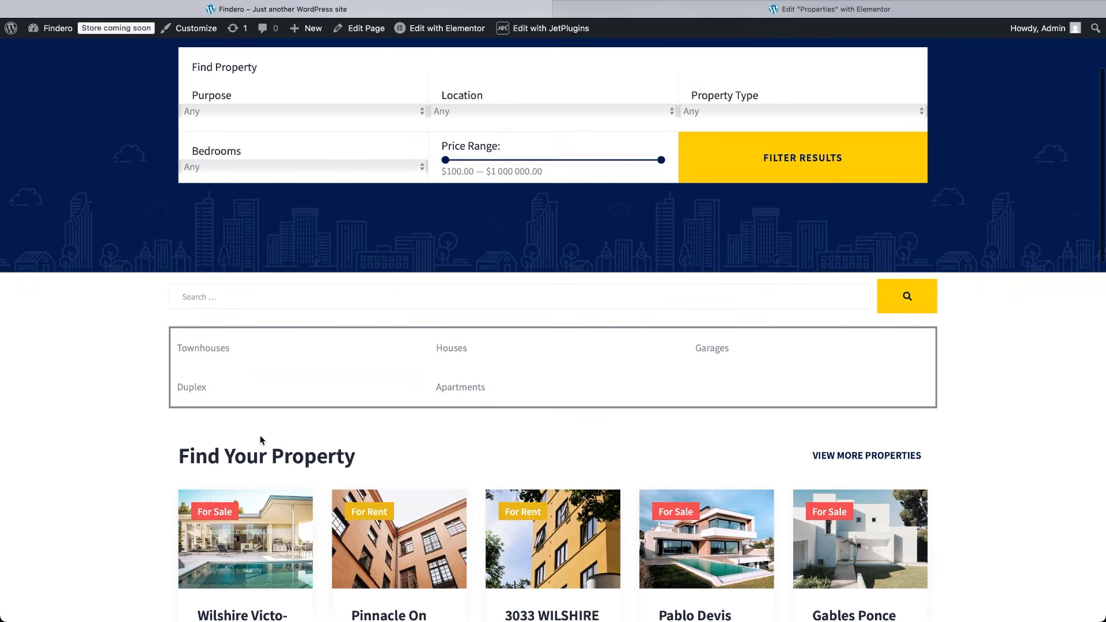
click(217, 353)
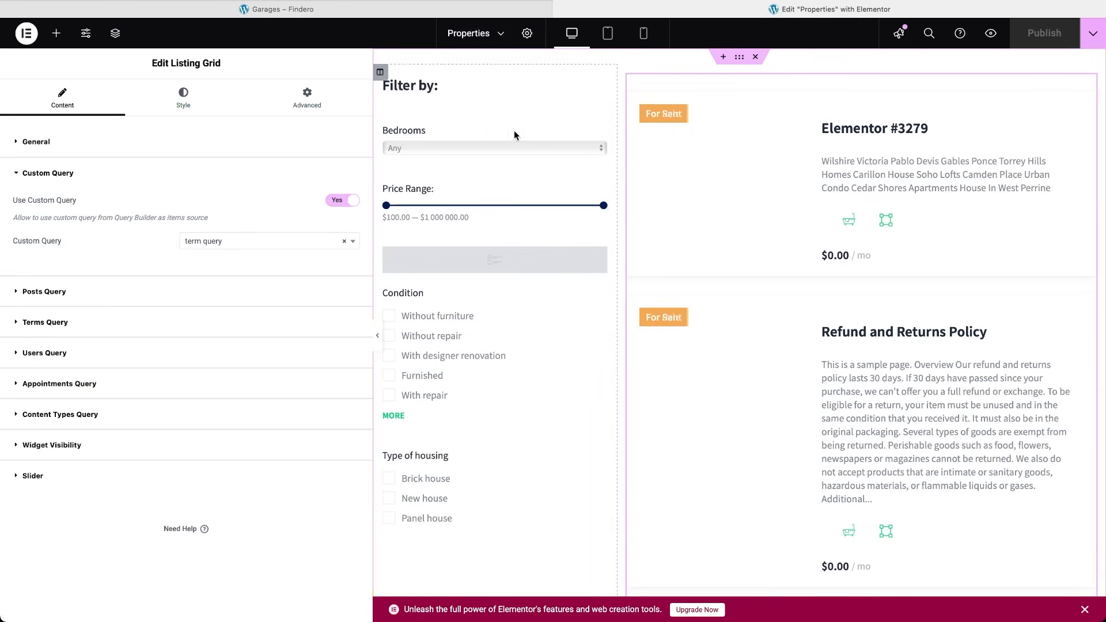
- Enable Use as Archive Template for the Listing Grid, disable its custom query and publish the Properties template
click(19, 174)
click(19, 143)
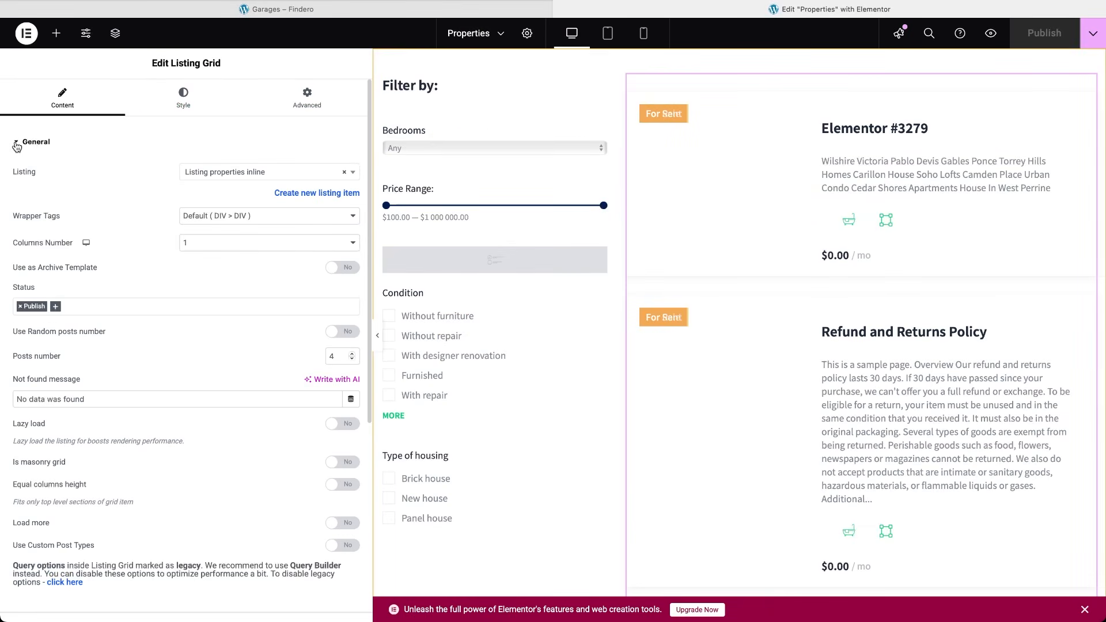
click(344, 271)
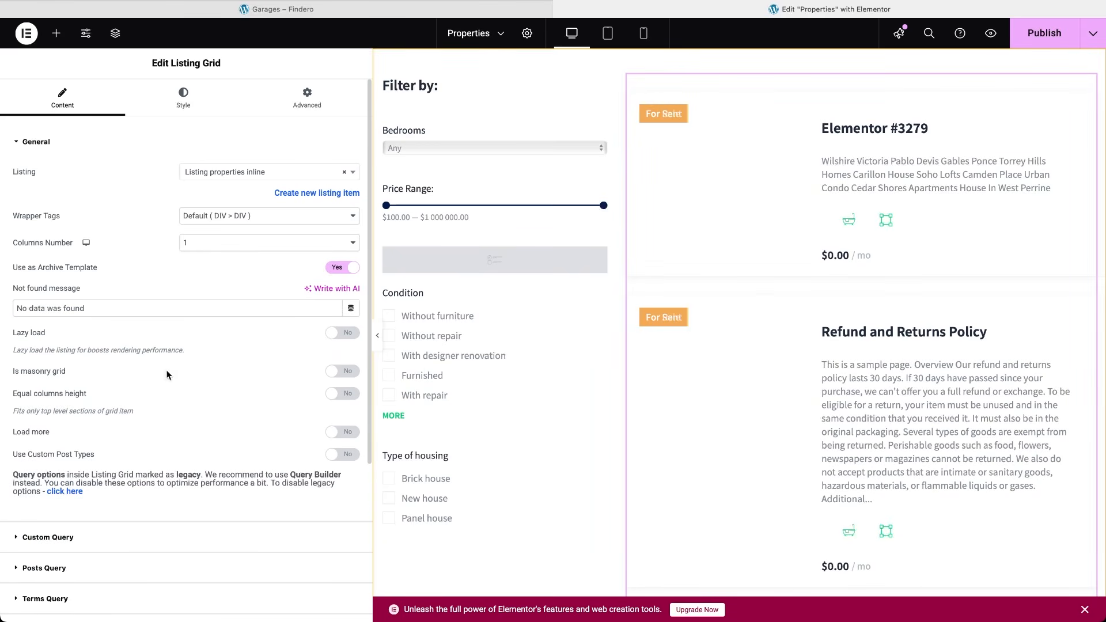
click(17, 540)
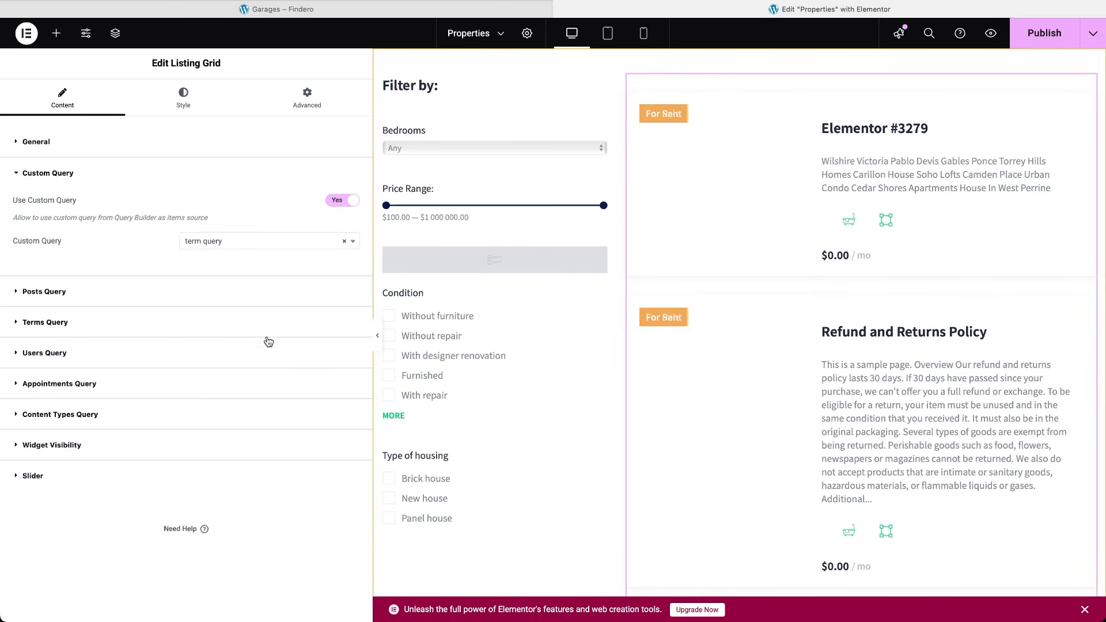
click(337, 206)
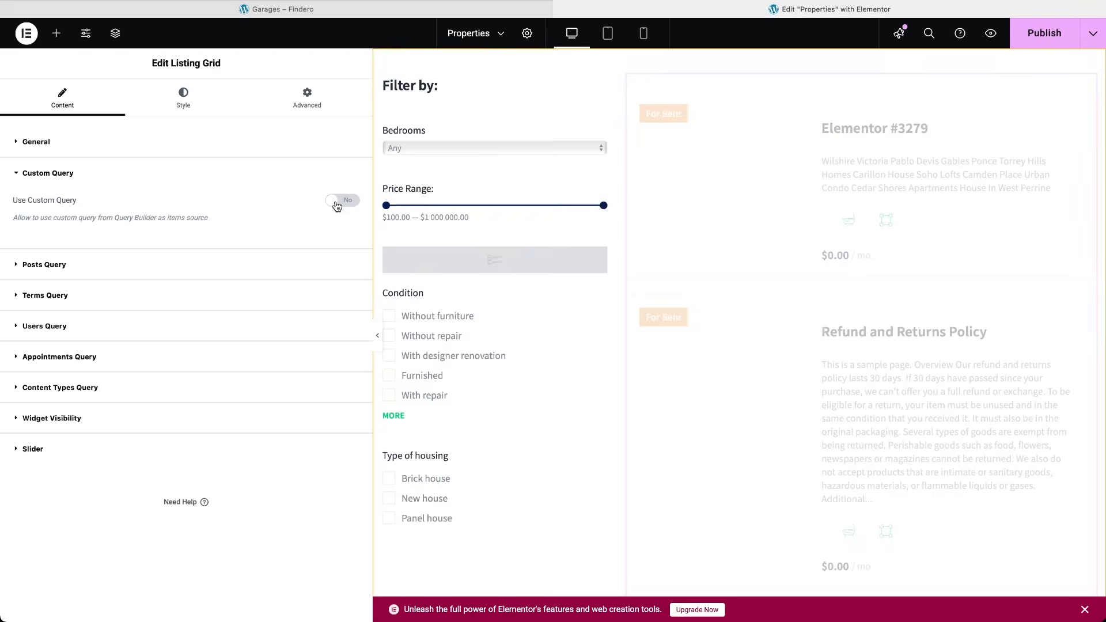
click(1048, 42)
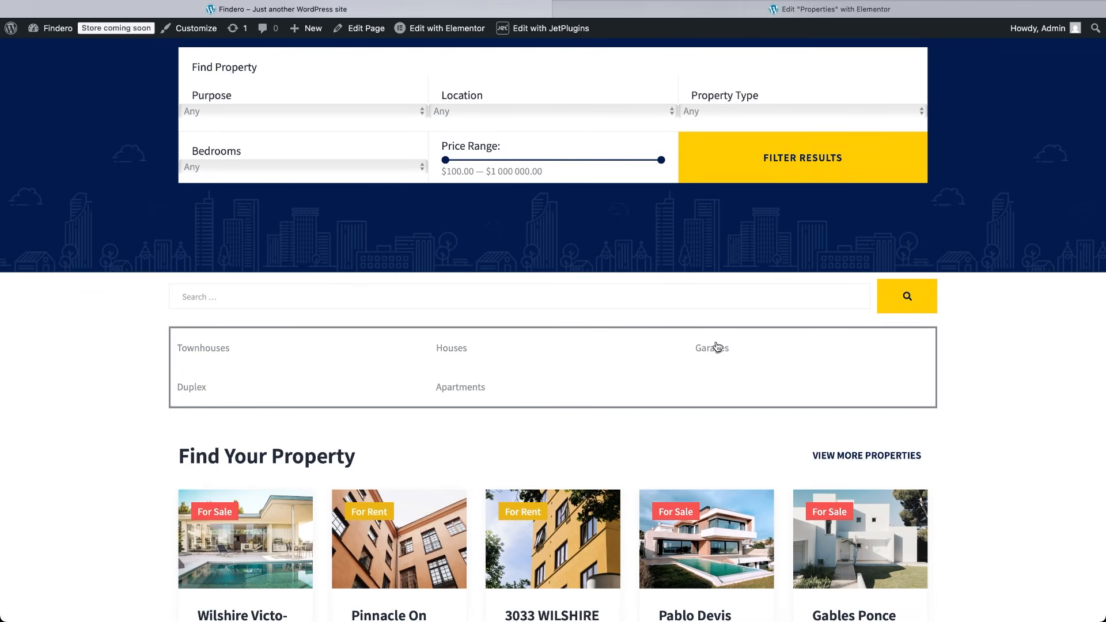
- Open the Garages term page and its first property to check the listings on both pages
click(715, 346)
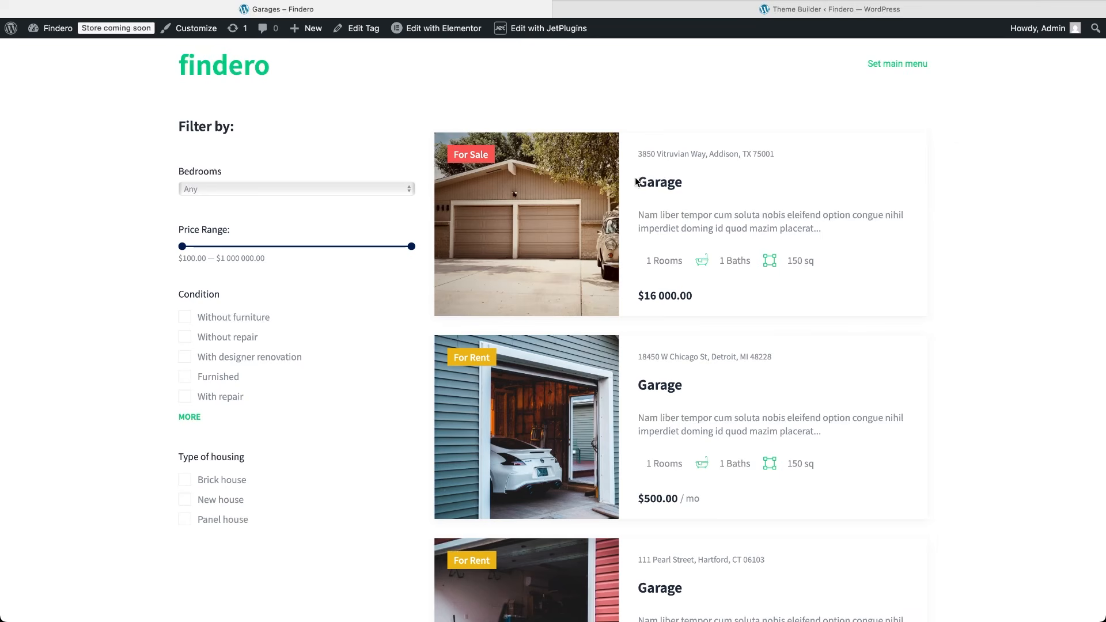
click(658, 180)
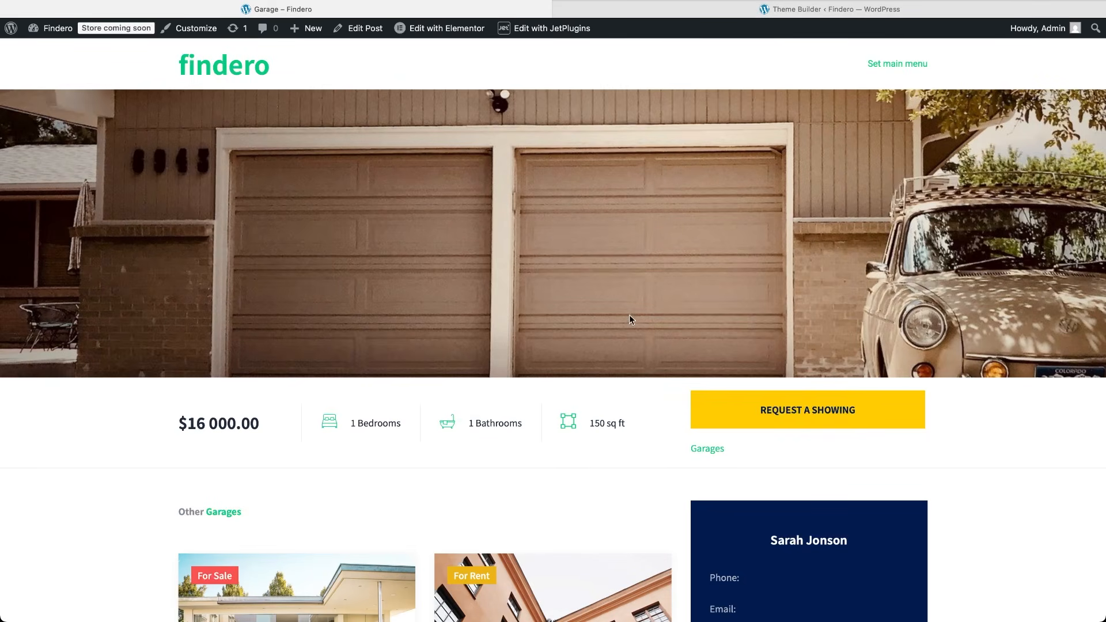
scroll(588, 472, down, 5)
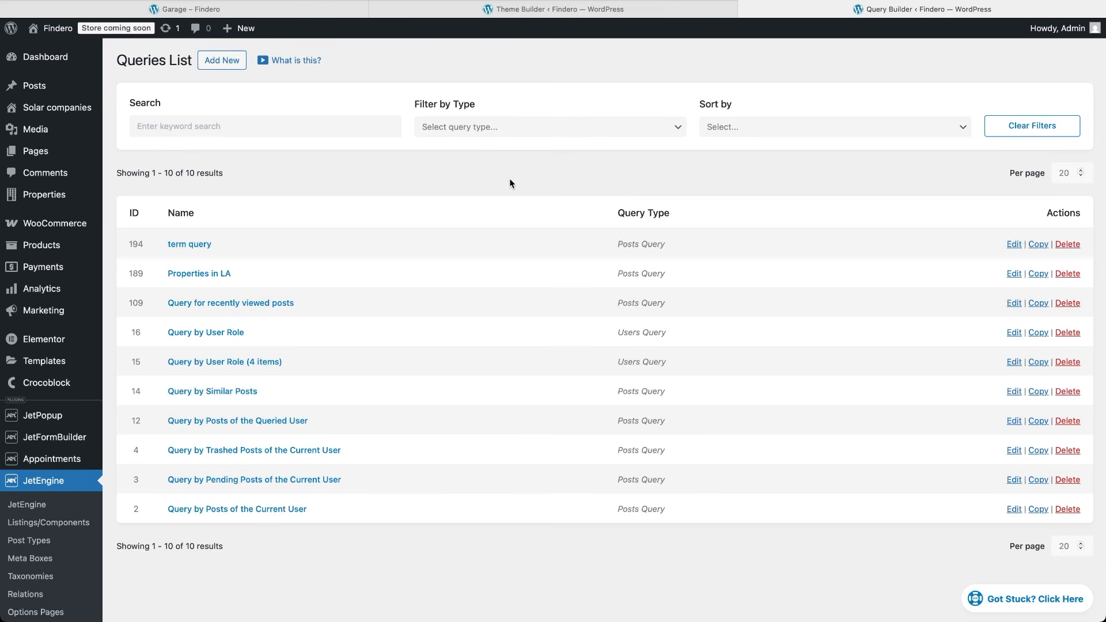
- Create a new query named "related term query"
click(232, 62)
click(482, 151)
text(related term query)
- Add a Tax Query clause to the query using the Property type taxonomy and the Term ID field
scroll(536, 420, down, 8)
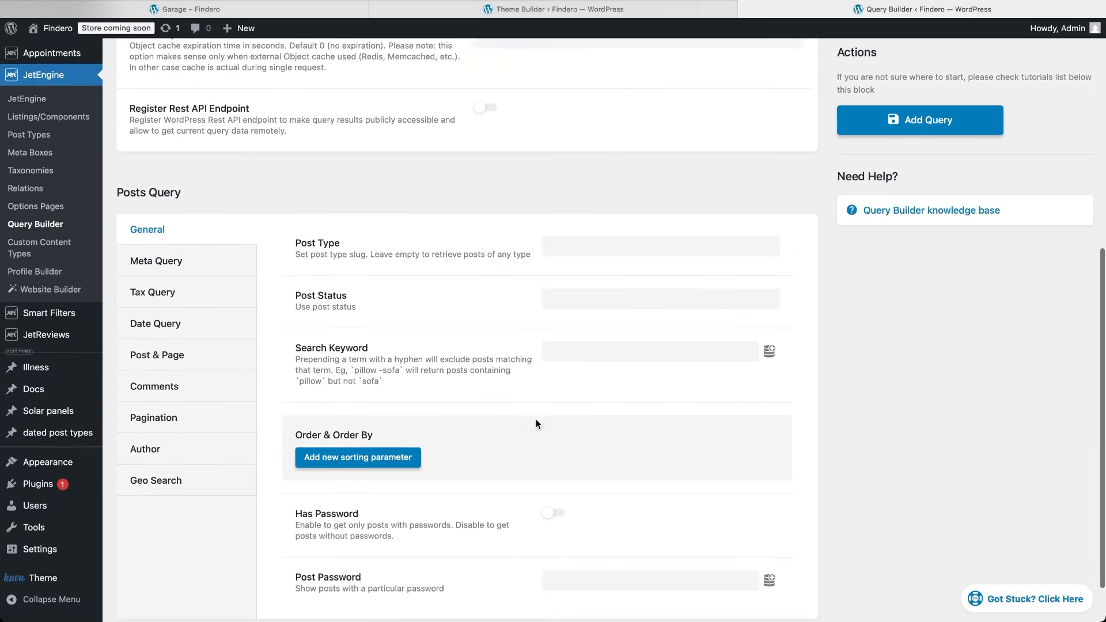
click(212, 246)
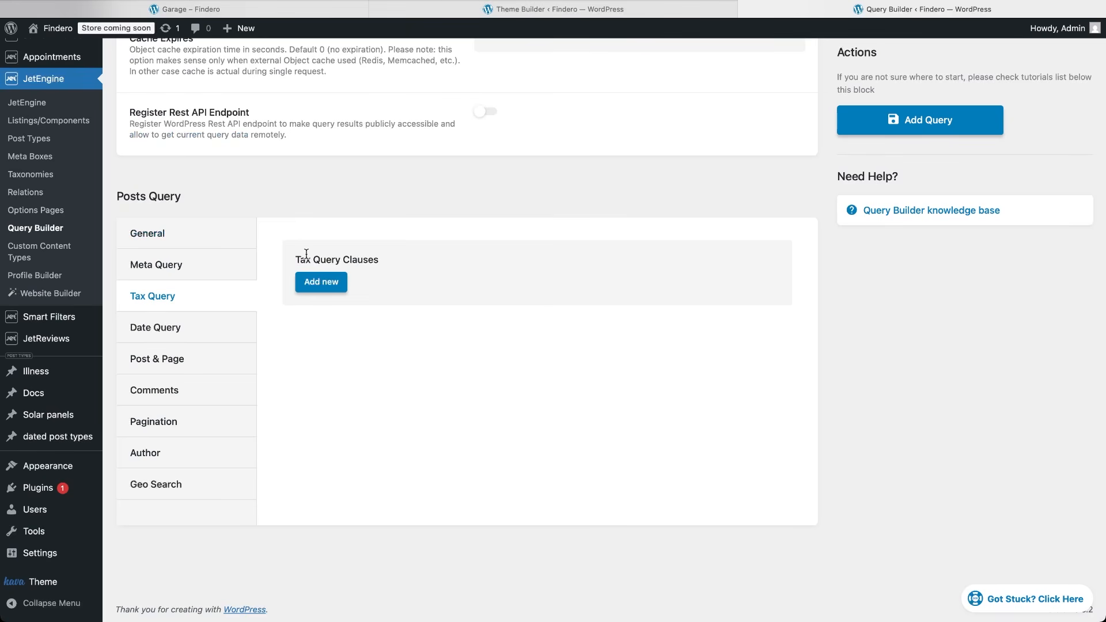
click(318, 281)
click(550, 329)
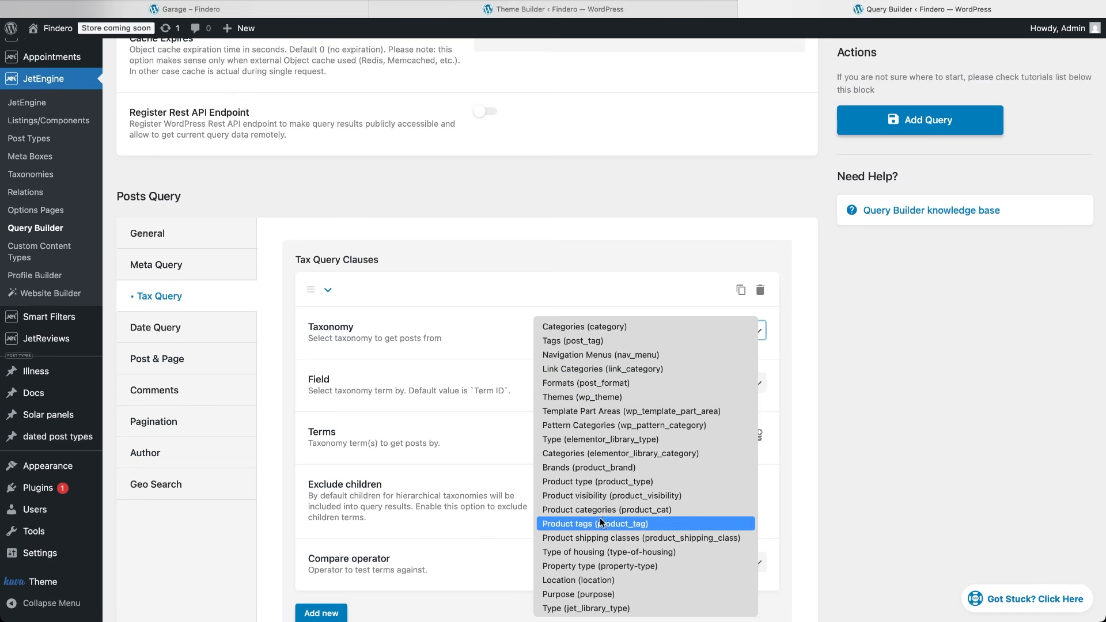
click(601, 570)
click(648, 383)
click(635, 381)
- Set the clause's terms to the Current terms macro with the Property type taxonomy
click(755, 436)
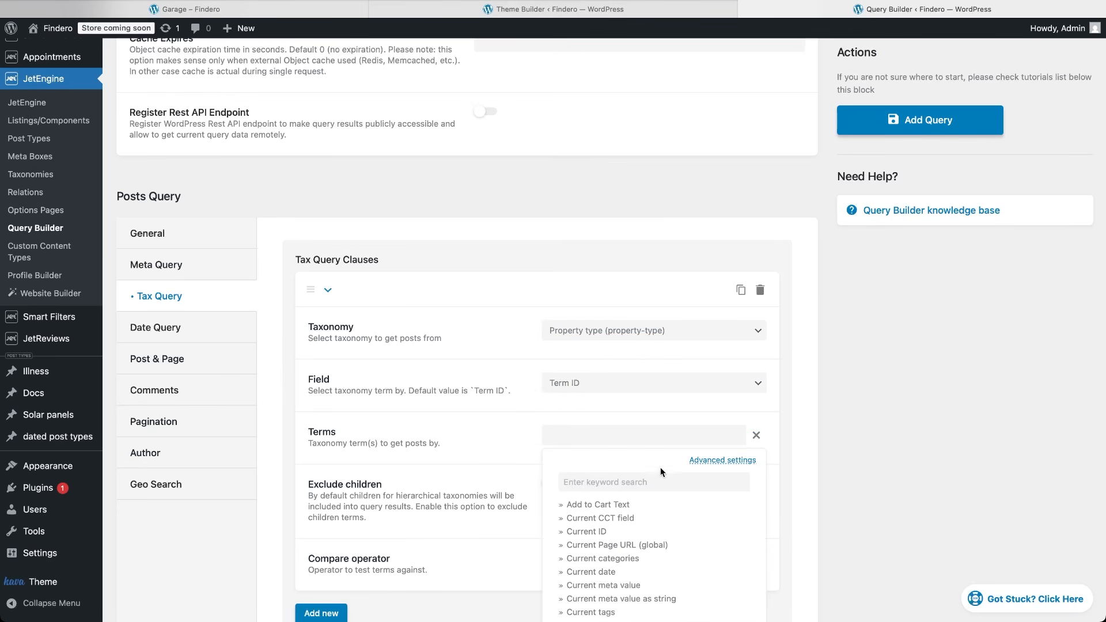
scroll(625, 572, down, 5)
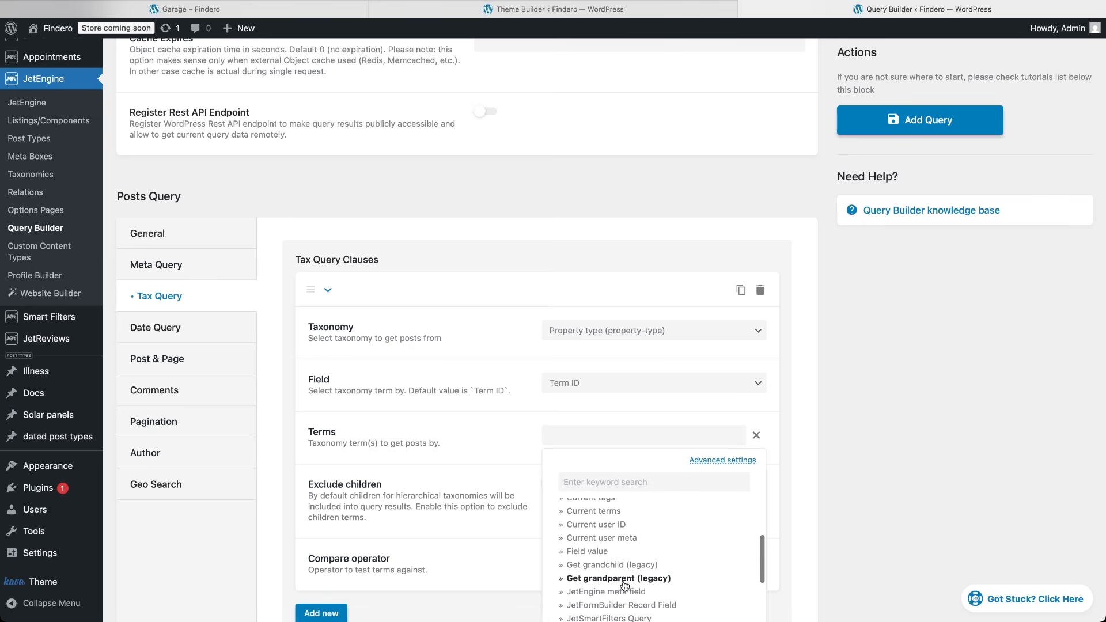
click(612, 517)
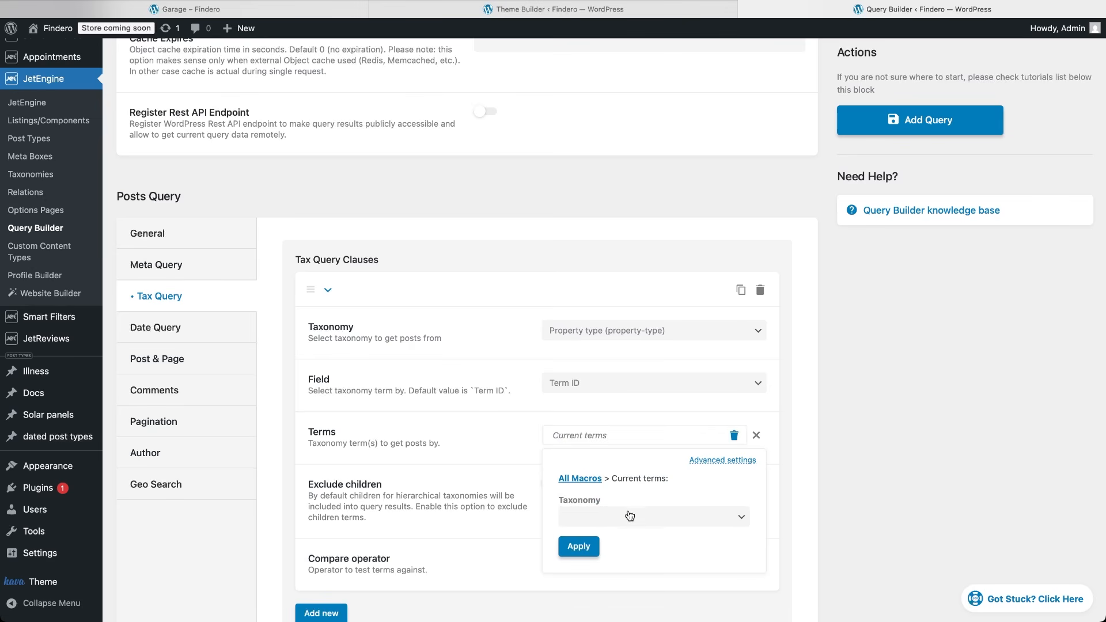
click(628, 514)
scroll(620, 578, down, 2)
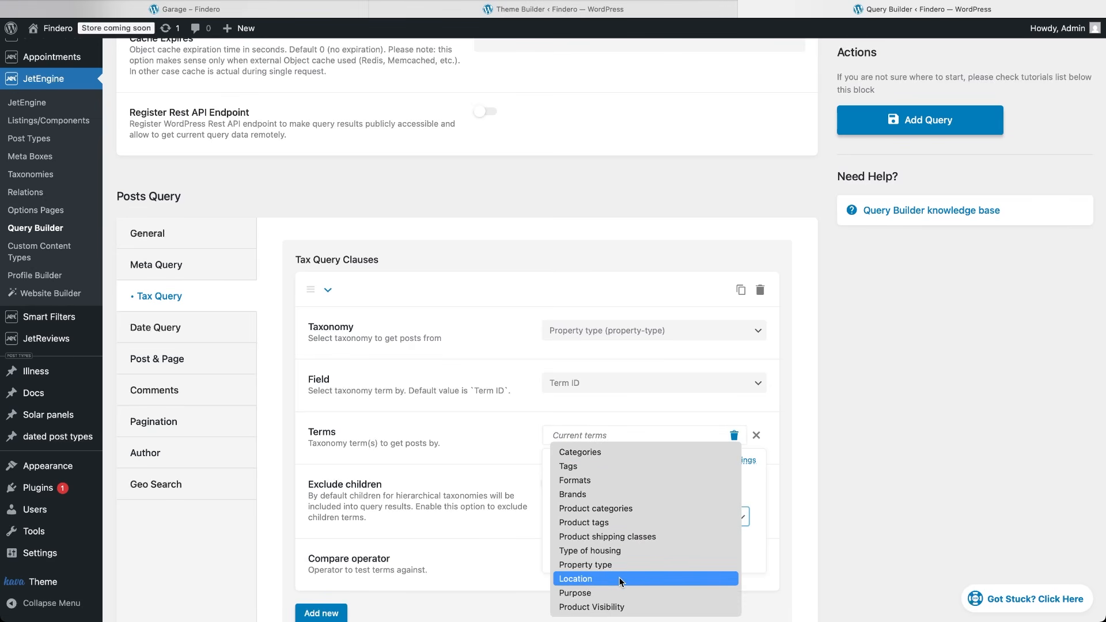
click(613, 565)
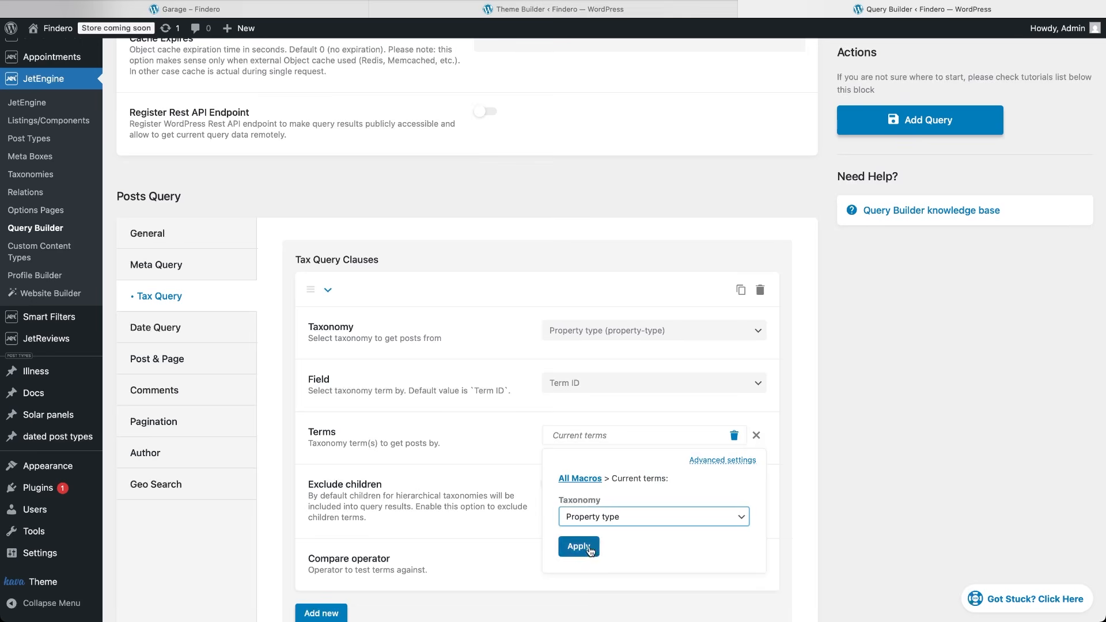
click(582, 547)
click(593, 556)
click(594, 557)
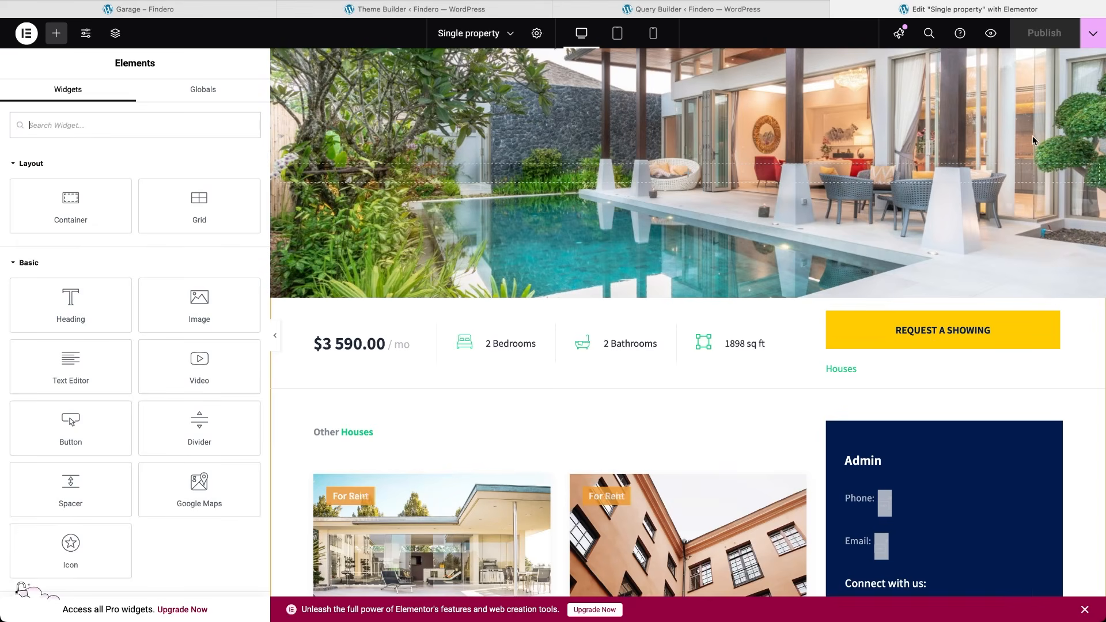
- Enable the custom query for the Listing Grid in the Single property template and assign "related term query" to it
scroll(569, 479, down, 4)
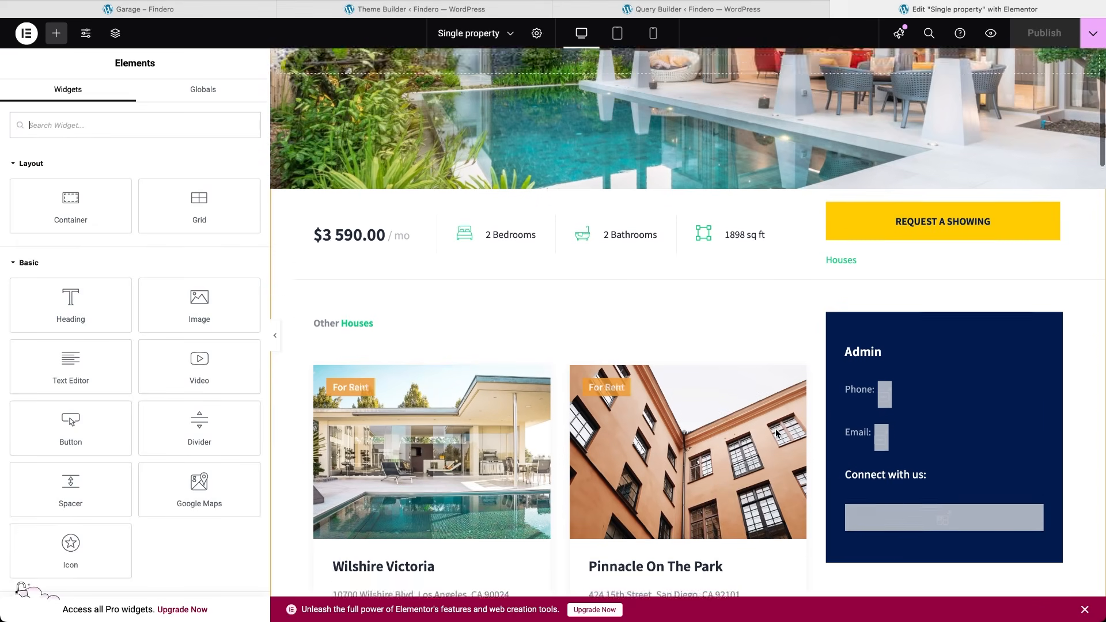
click(569, 365)
click(18, 144)
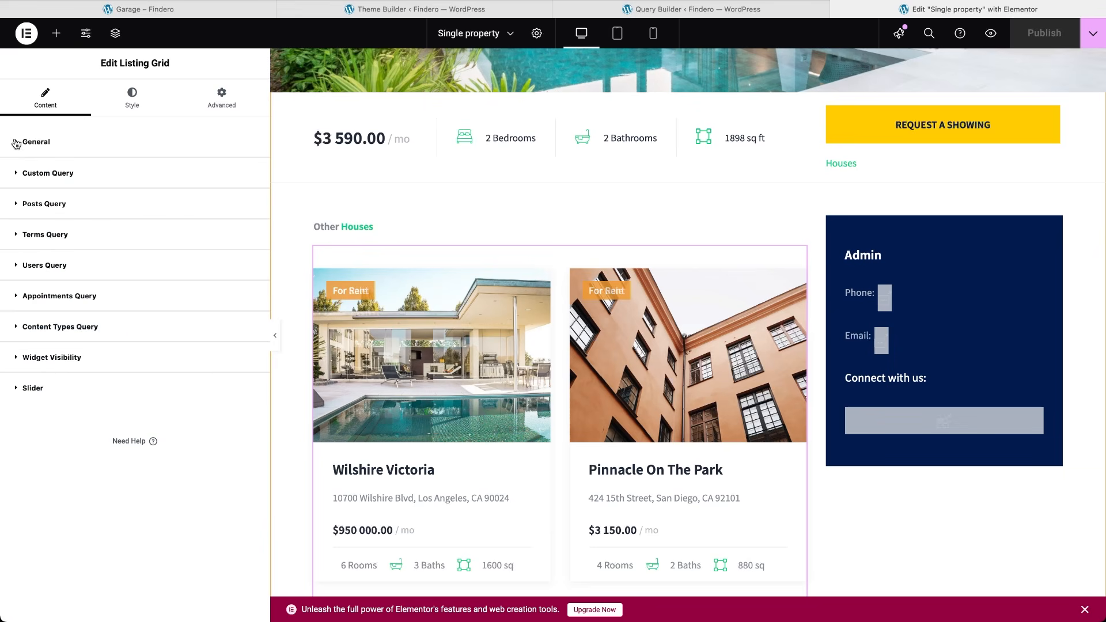
click(21, 174)
click(255, 205)
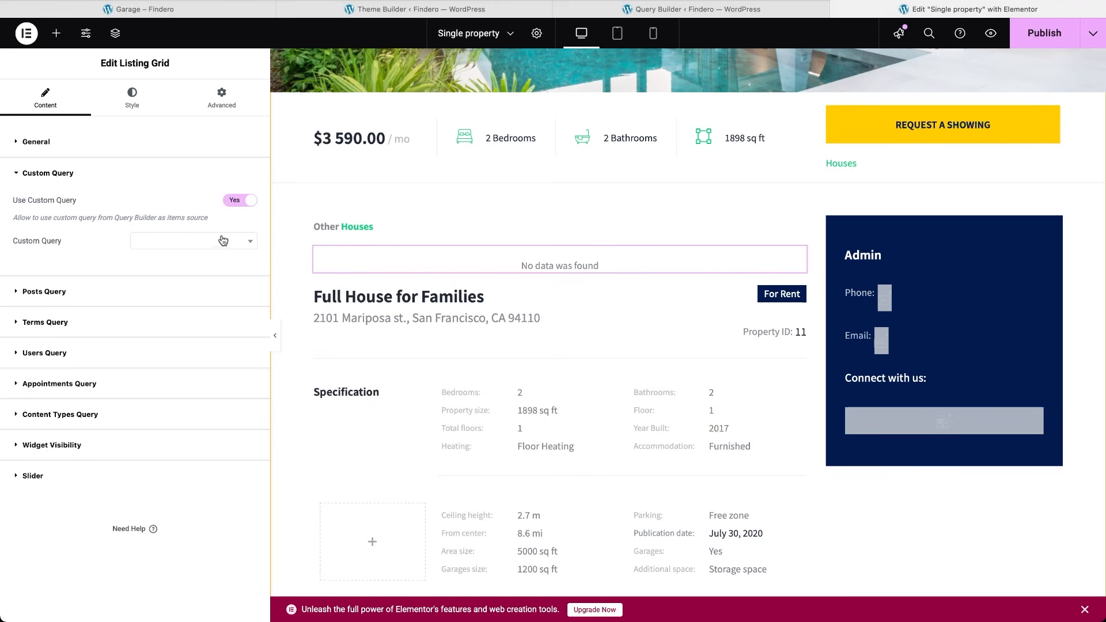
click(223, 242)
click(200, 280)
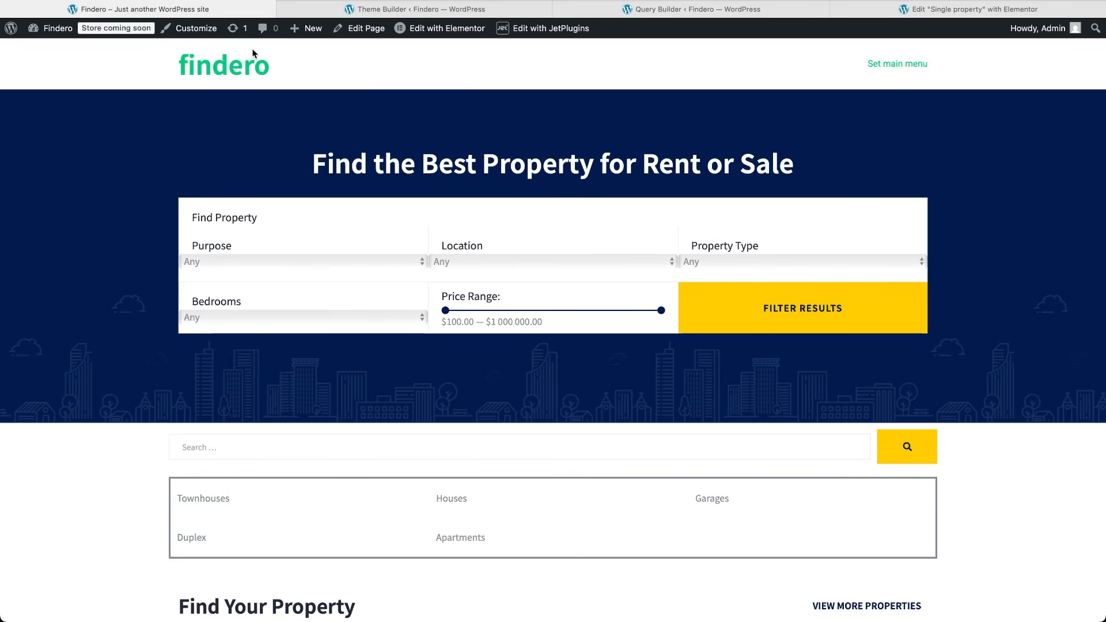
- Open the Pinnacle On The Park property from the homepage and check its listing of other properties
scroll(348, 382, down, 7)
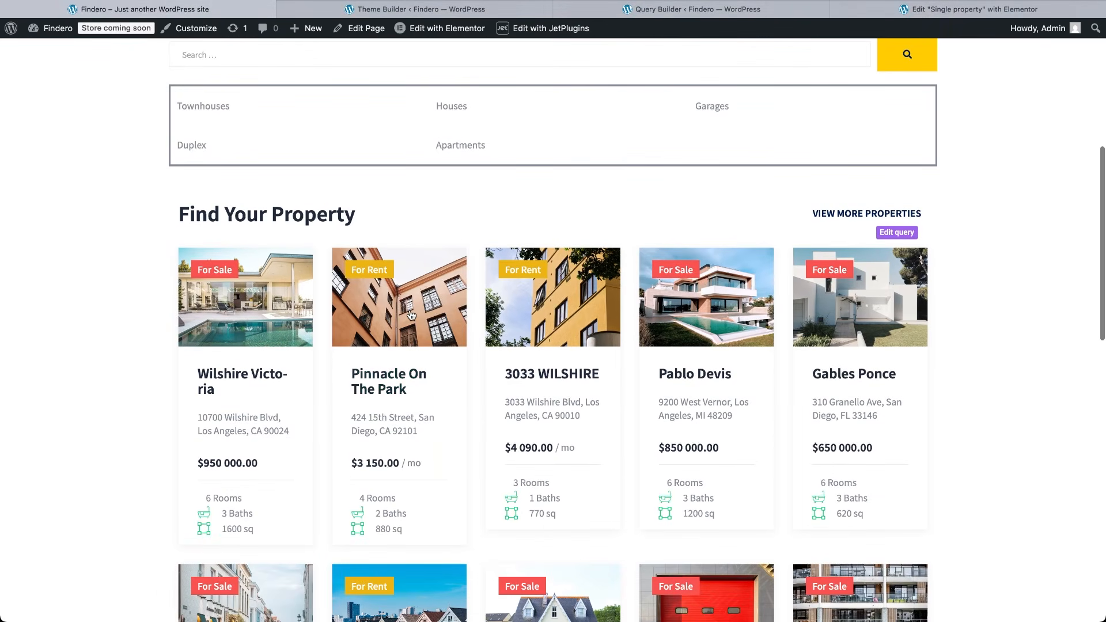
click(411, 315)
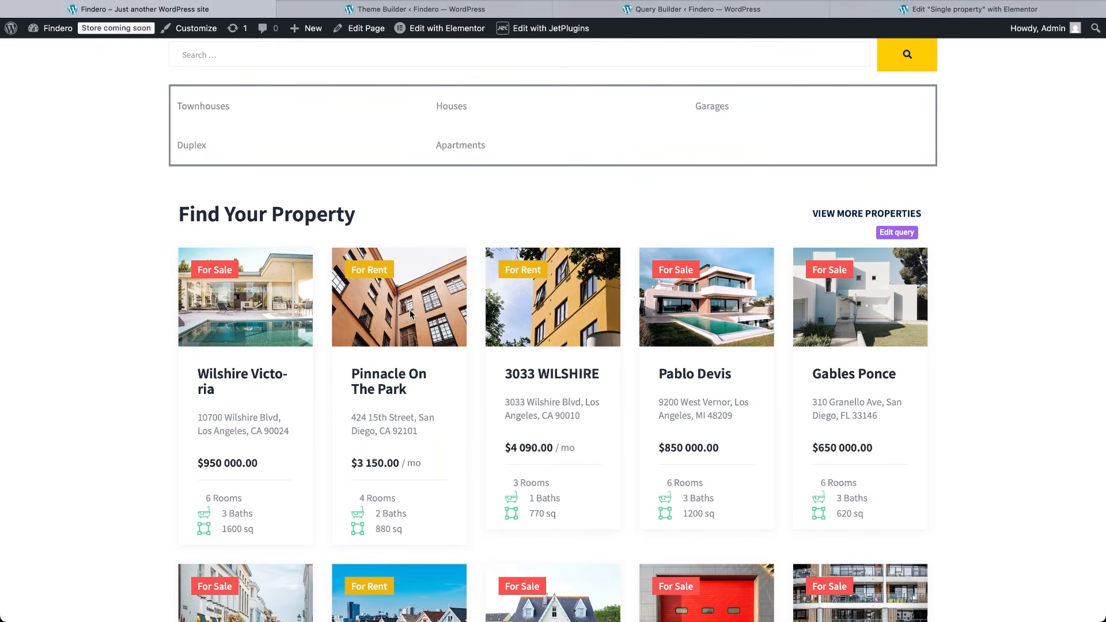
scroll(484, 455, down, 3)
scroll(483, 455, down, 1)
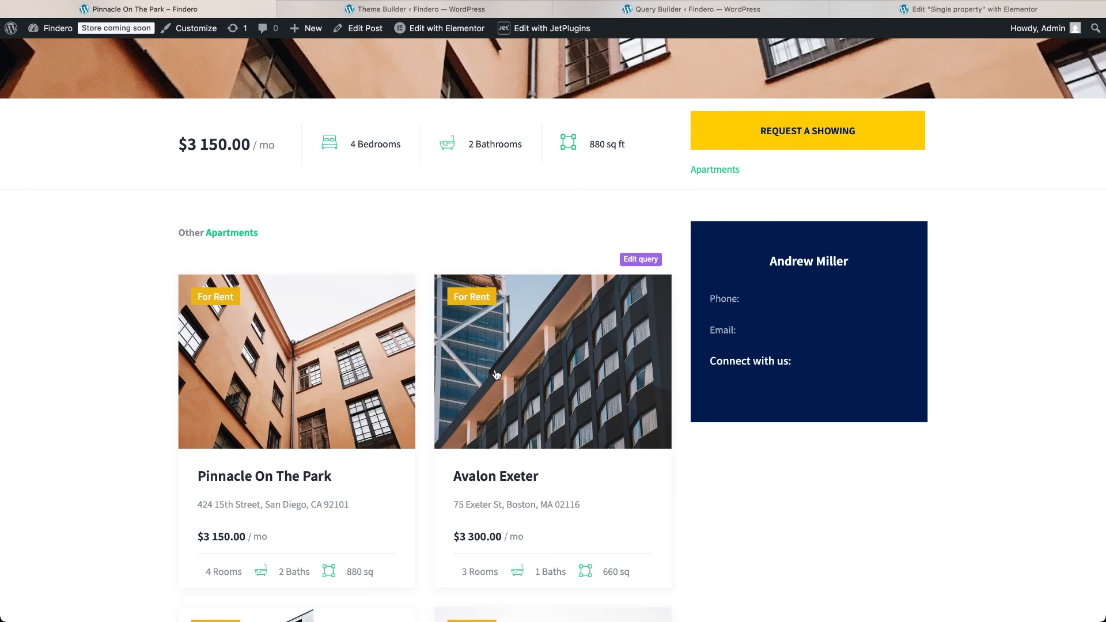
- Set the fallback of the Current terms macro in "related term query" to 999999 and update the query
click(678, 12)
scroll(600, 378, down, 7)
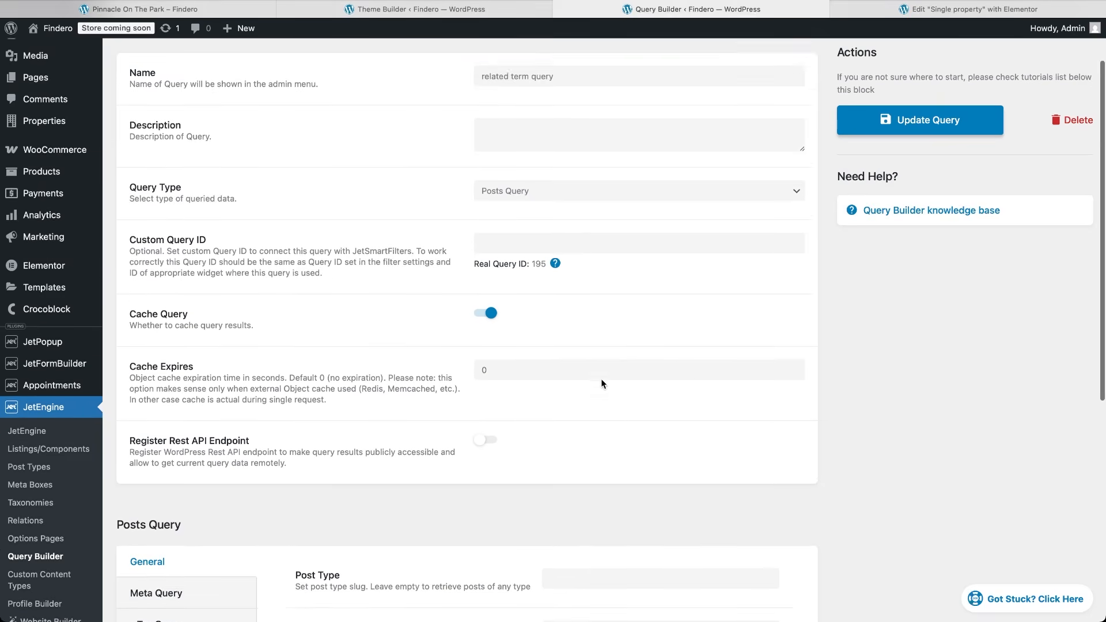
scroll(601, 378, down, 5)
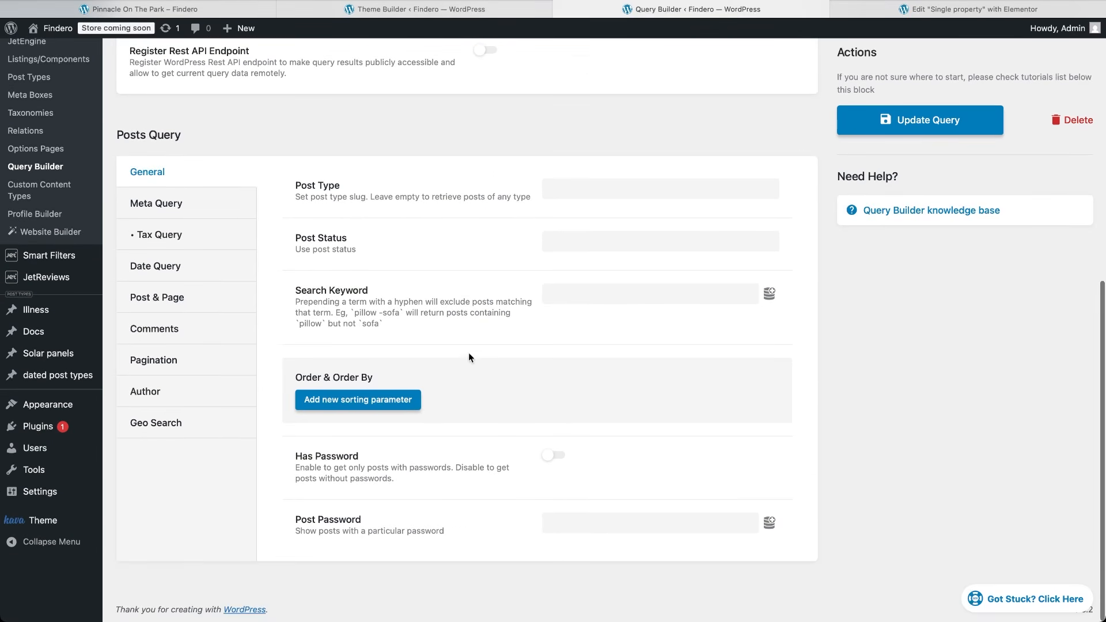
click(239, 250)
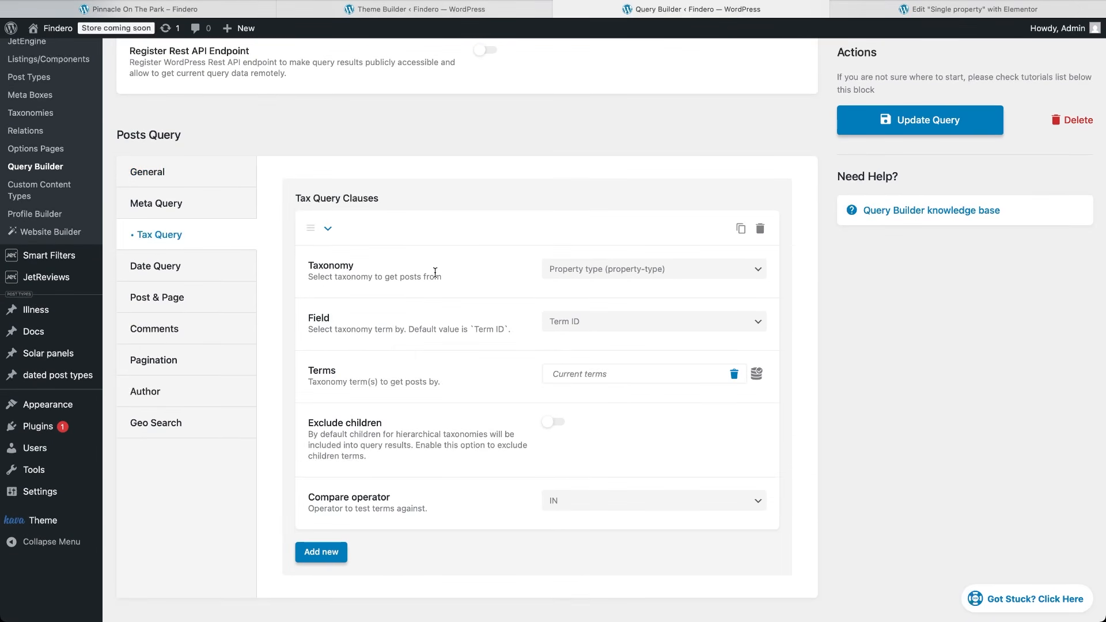
click(599, 380)
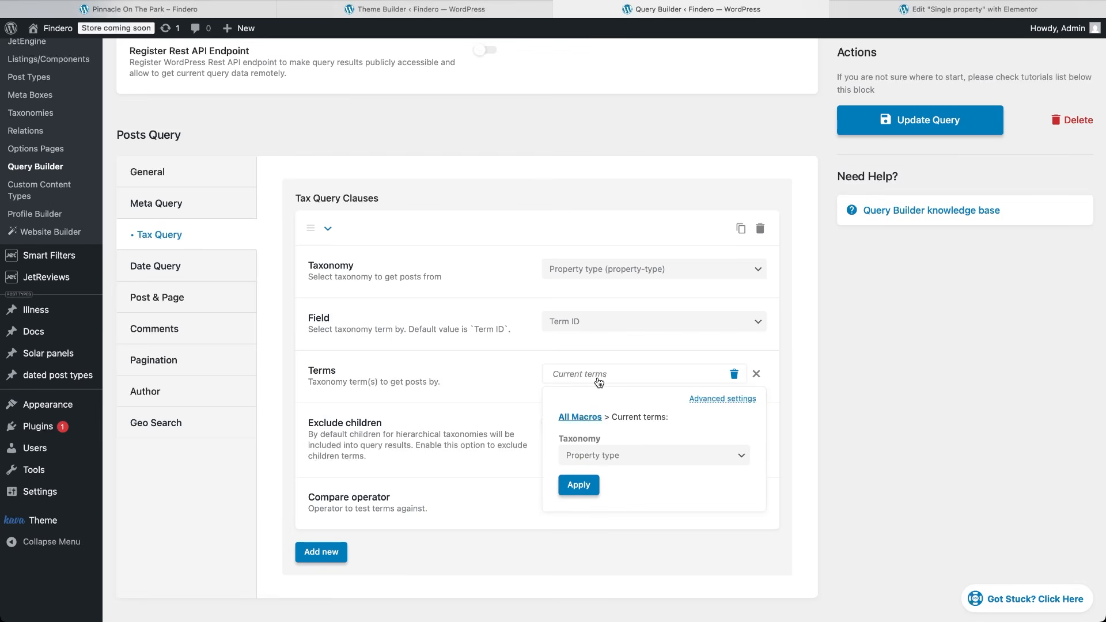
click(699, 403)
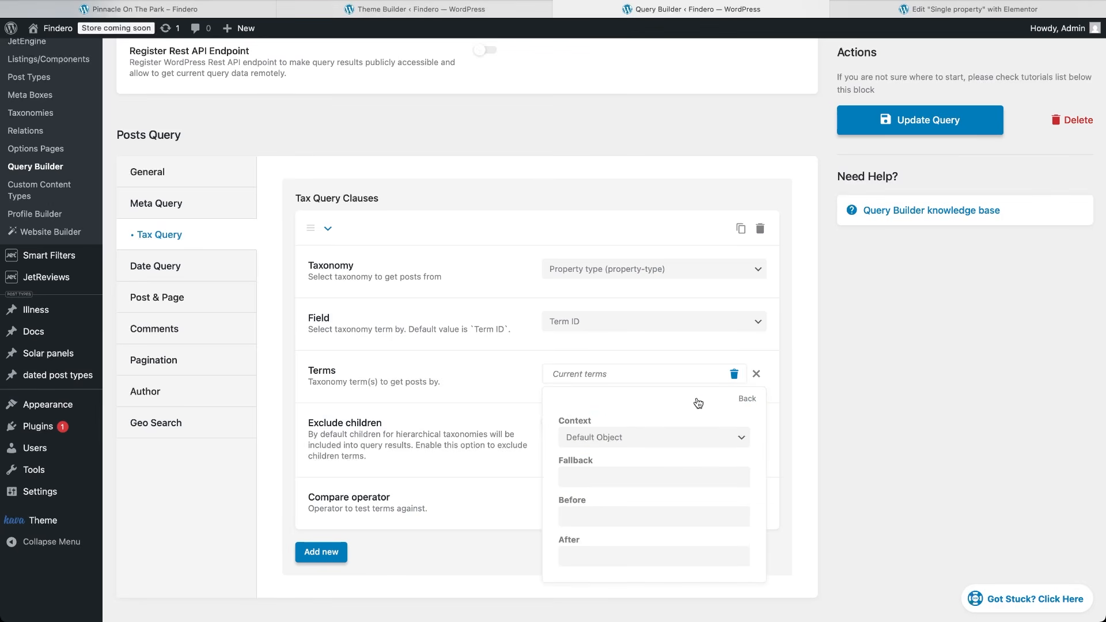
click(586, 480)
text(999999)
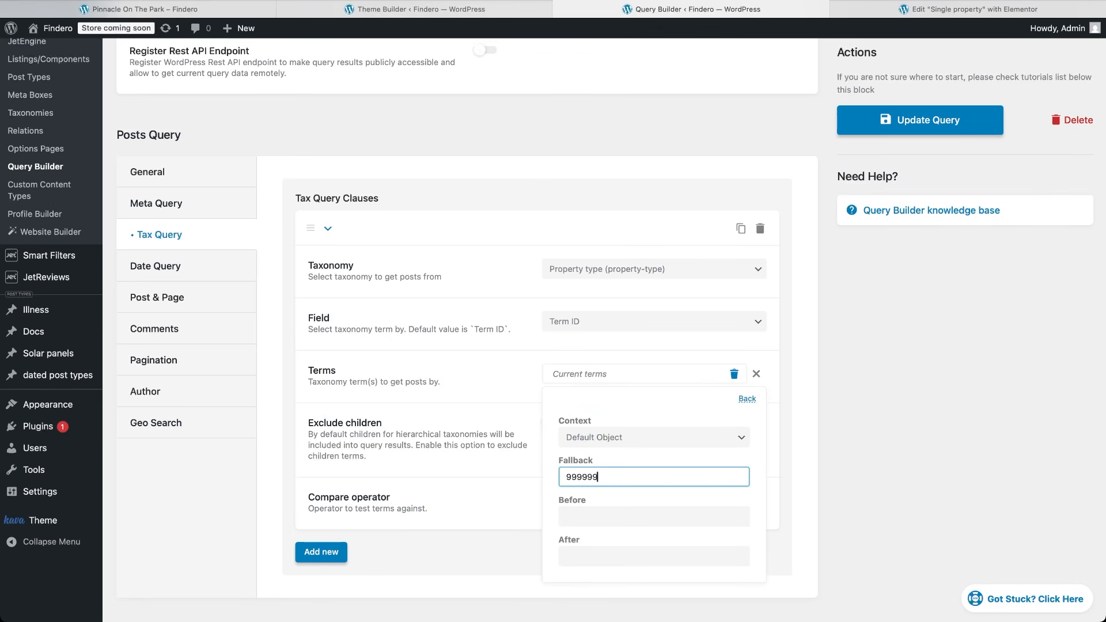
scroll(554, 330, down, 2)
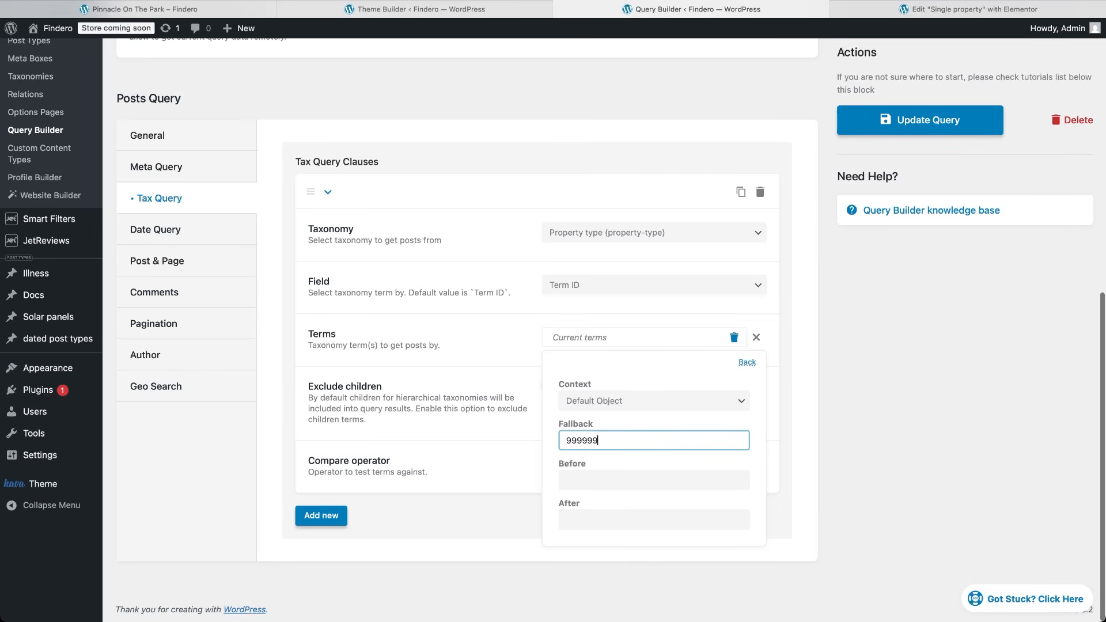
click(887, 115)
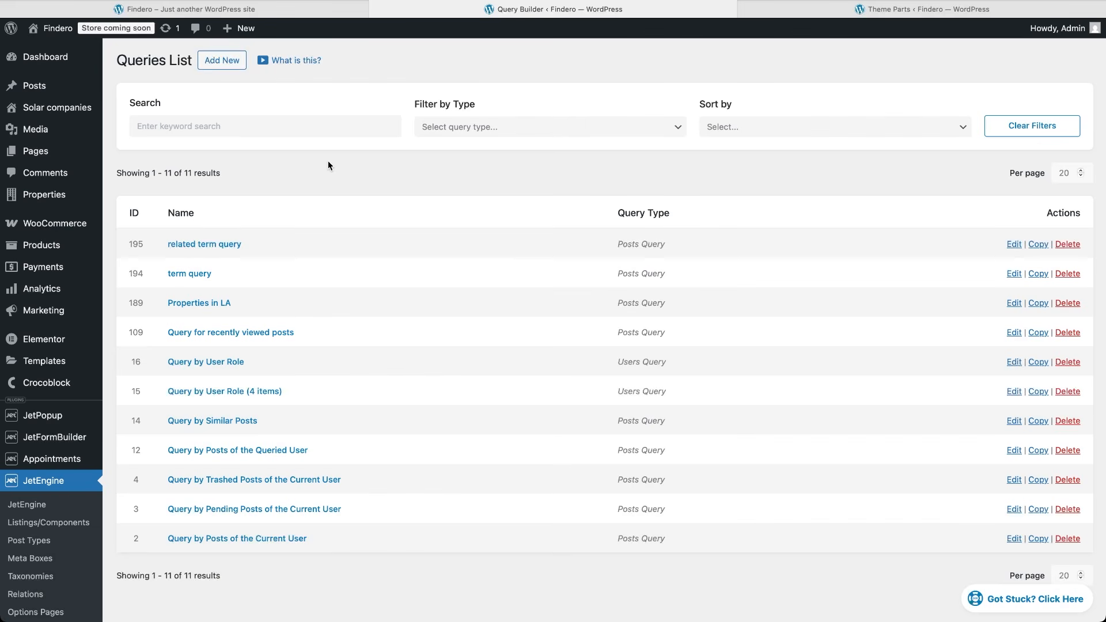
- Create a new posts query named "search query" with Properties as its post type
click(222, 60)
click(531, 153)
text(search query)
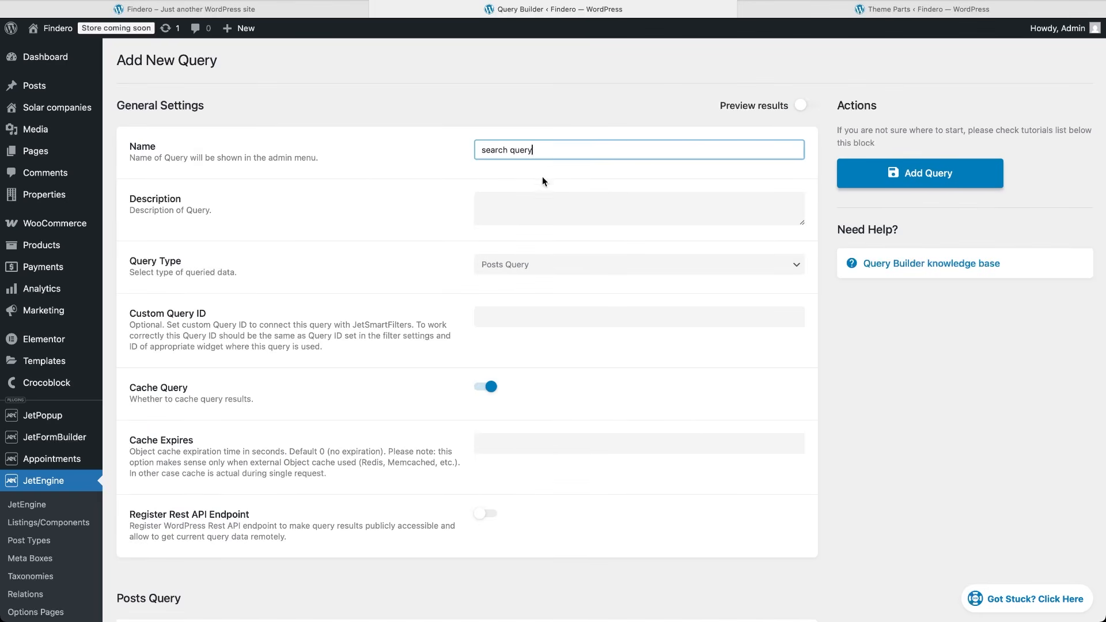
scroll(570, 433, down, 7)
click(579, 271)
text(properties)
click(578, 296)
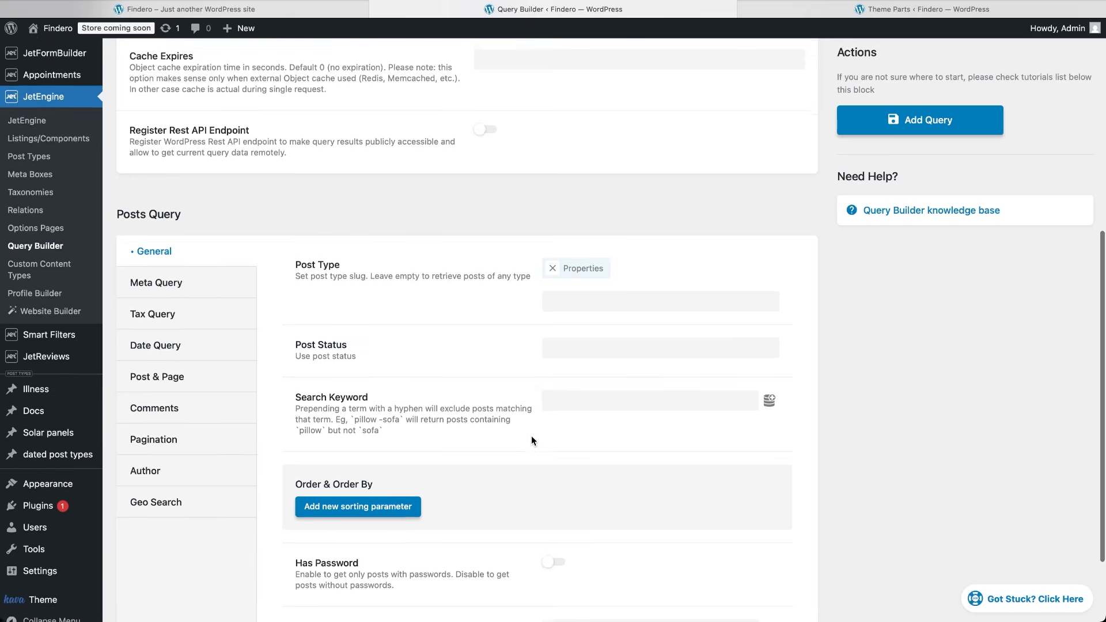
- Set the search keyword to the Query Variable macro with variable name "s" and add the query
scroll(531, 435, down, 1)
click(770, 347)
click(739, 392)
text(quer)
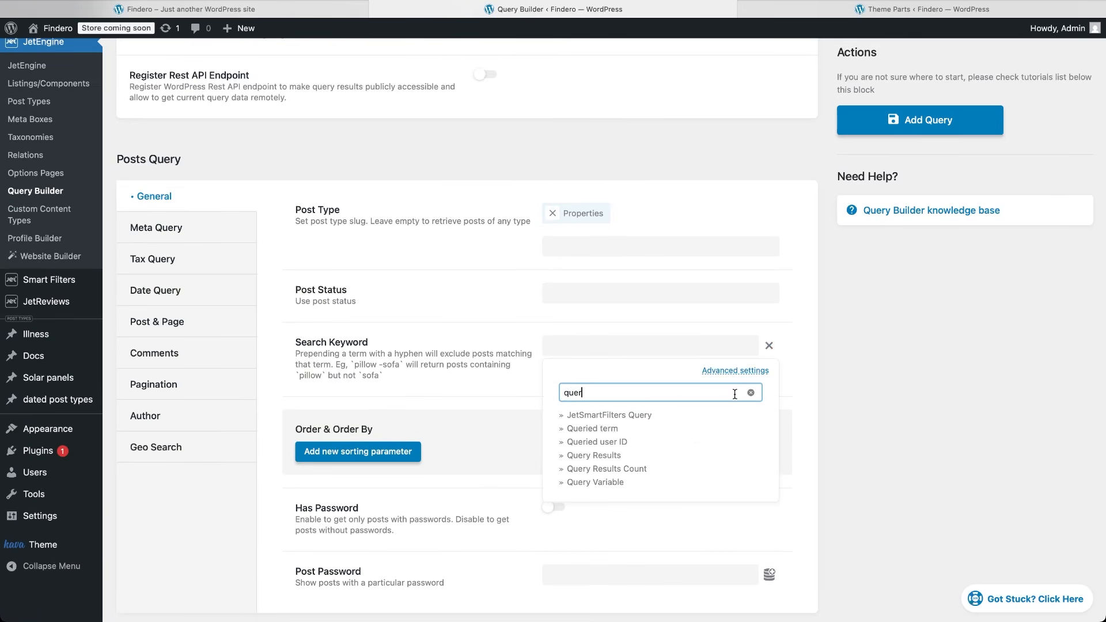
click(624, 485)
click(613, 429)
text(s)
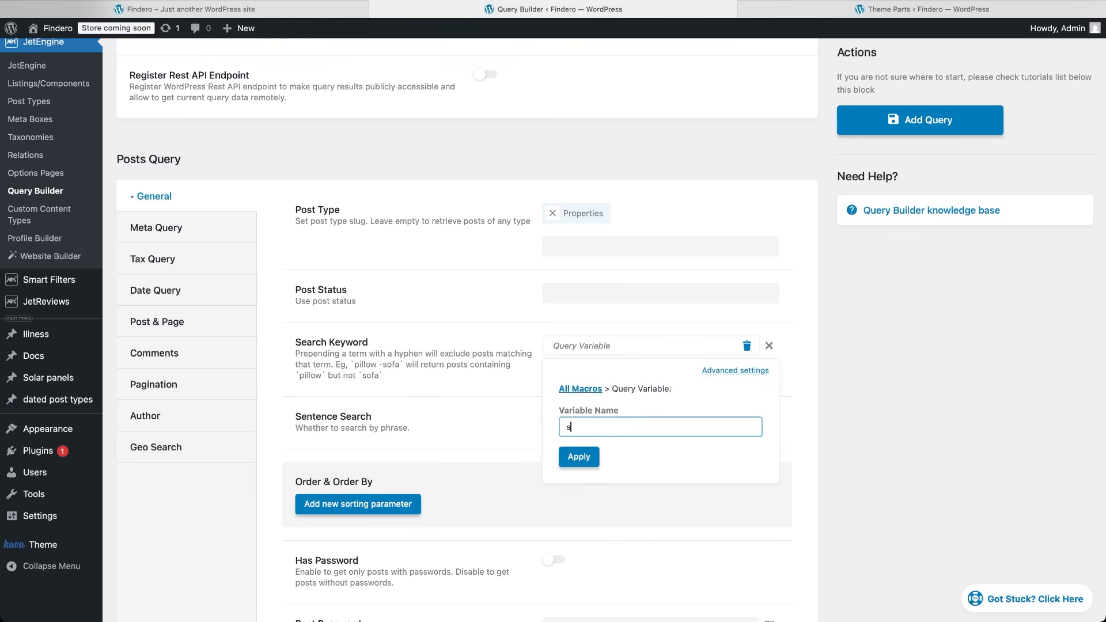
click(579, 457)
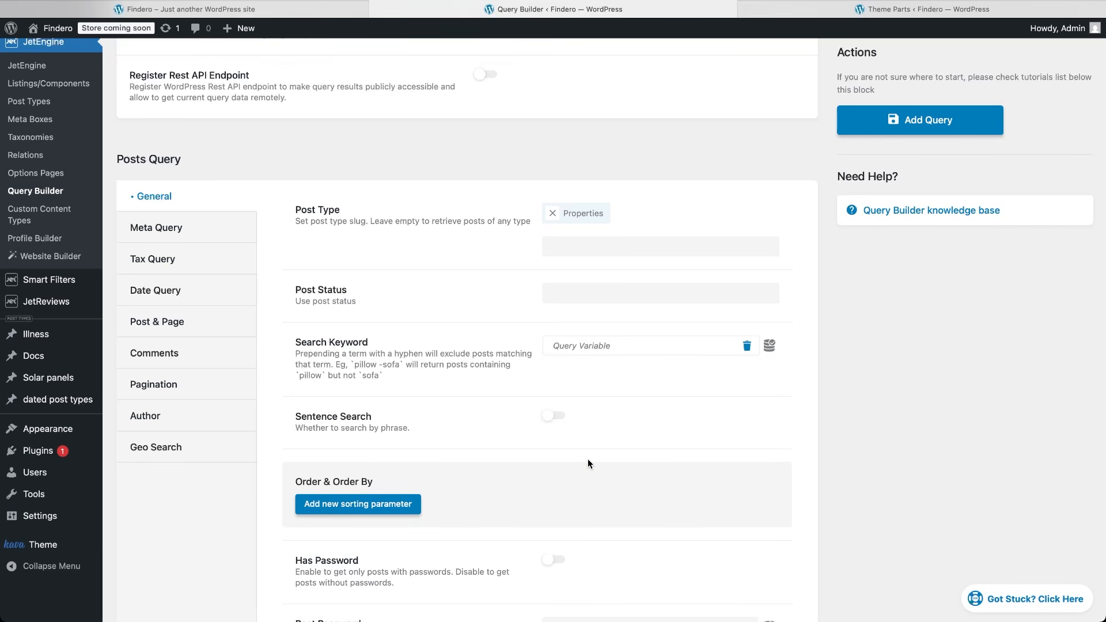
click(910, 120)
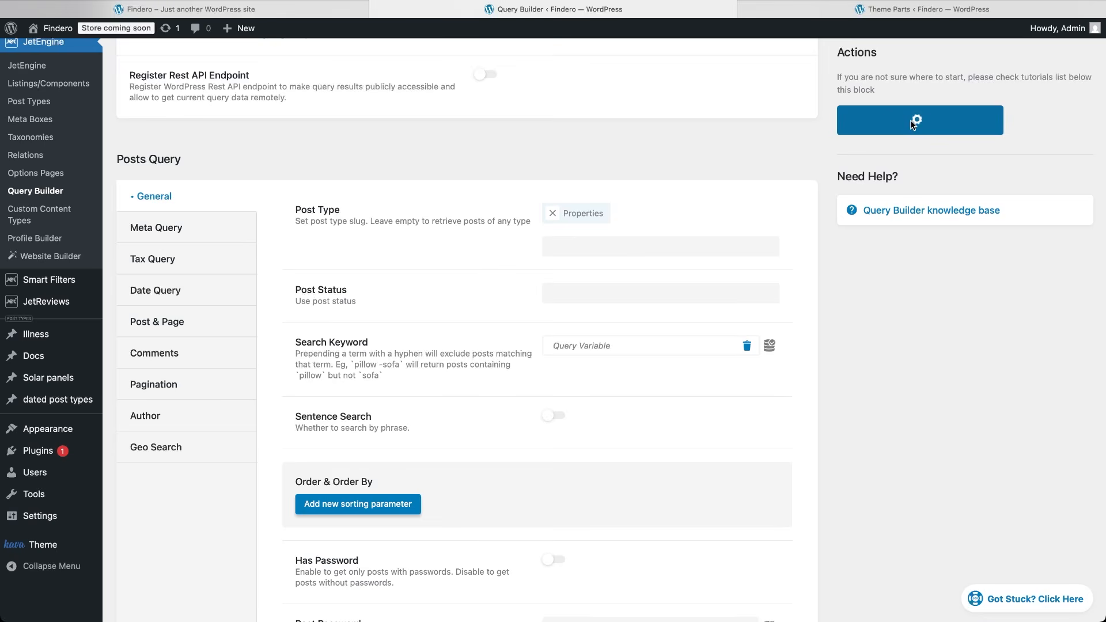
- Search the site for "wilshire" from the homepage and review the search results page
click(299, 10)
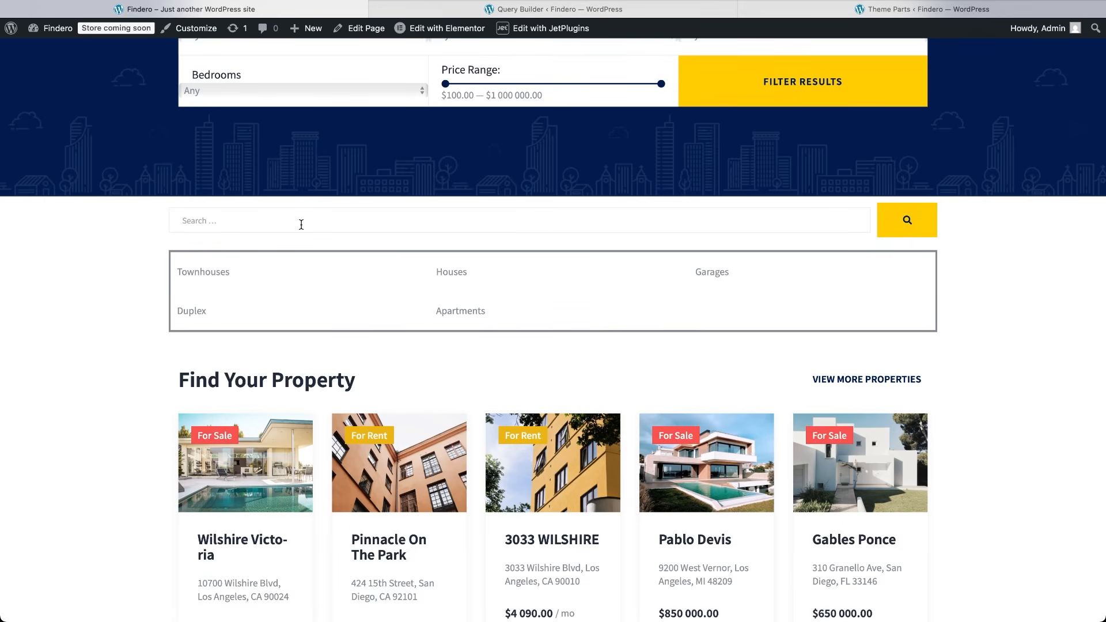
text(wilshire)
click(899, 227)
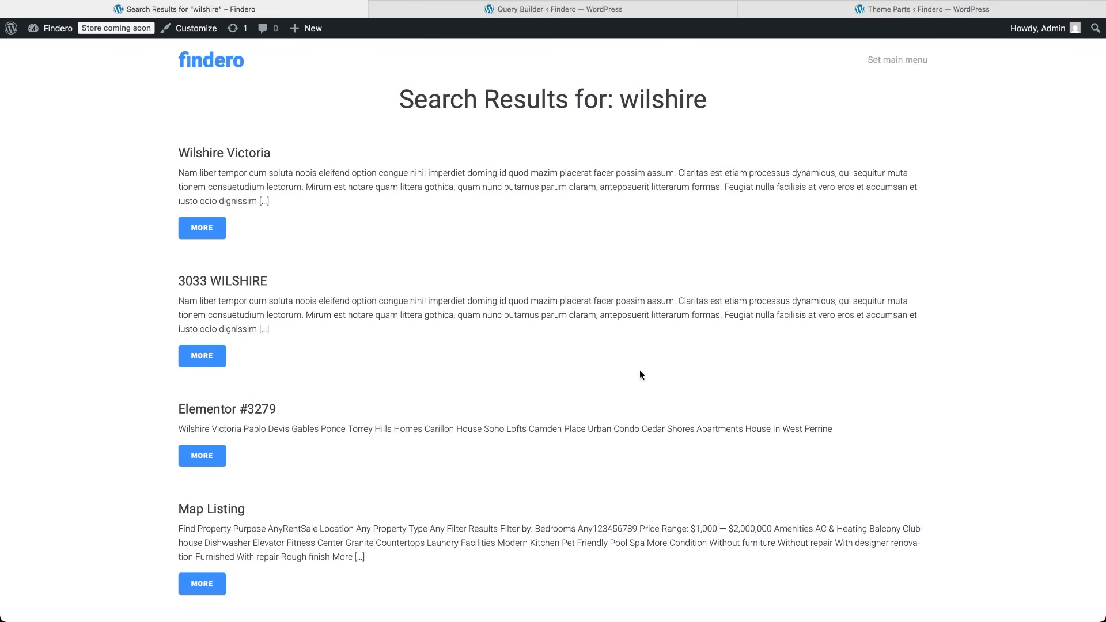
scroll(644, 403, down, 3)
scroll(643, 406, up, 3)
click(644, 404)
- Set the Jet Search Archive template's visibility condition to include Archive, Search Results
click(838, 16)
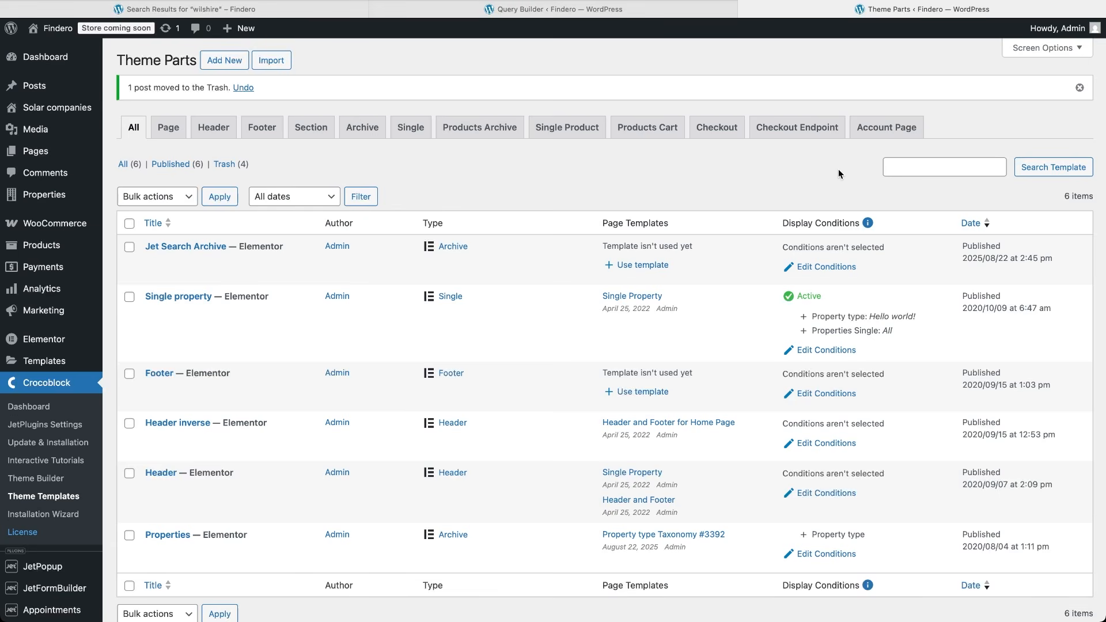
click(826, 266)
click(325, 328)
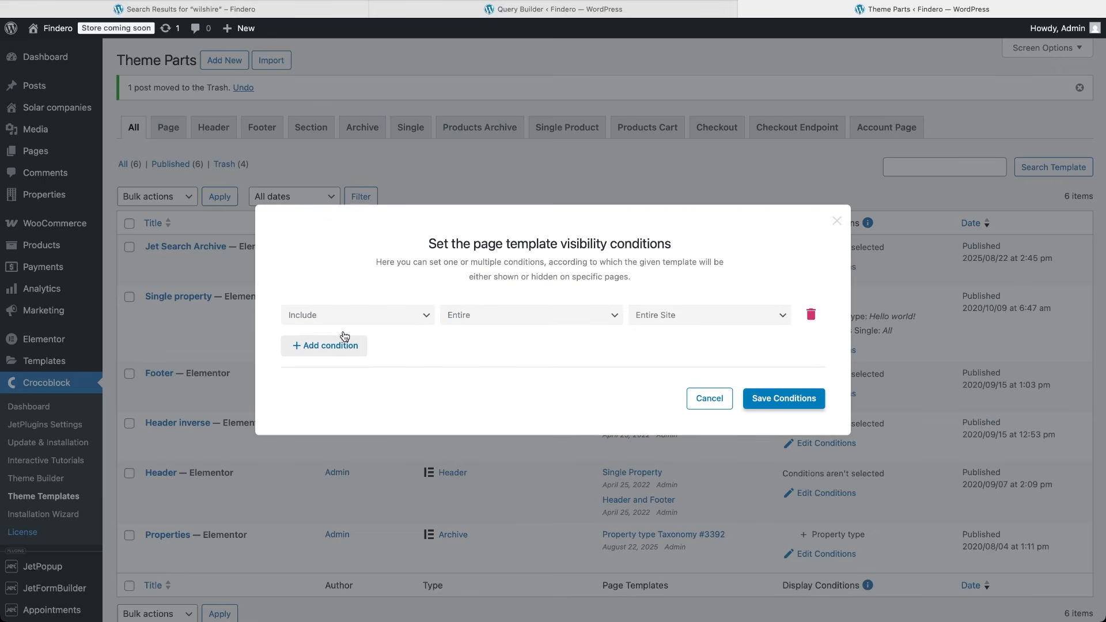
click(477, 315)
click(464, 340)
click(593, 316)
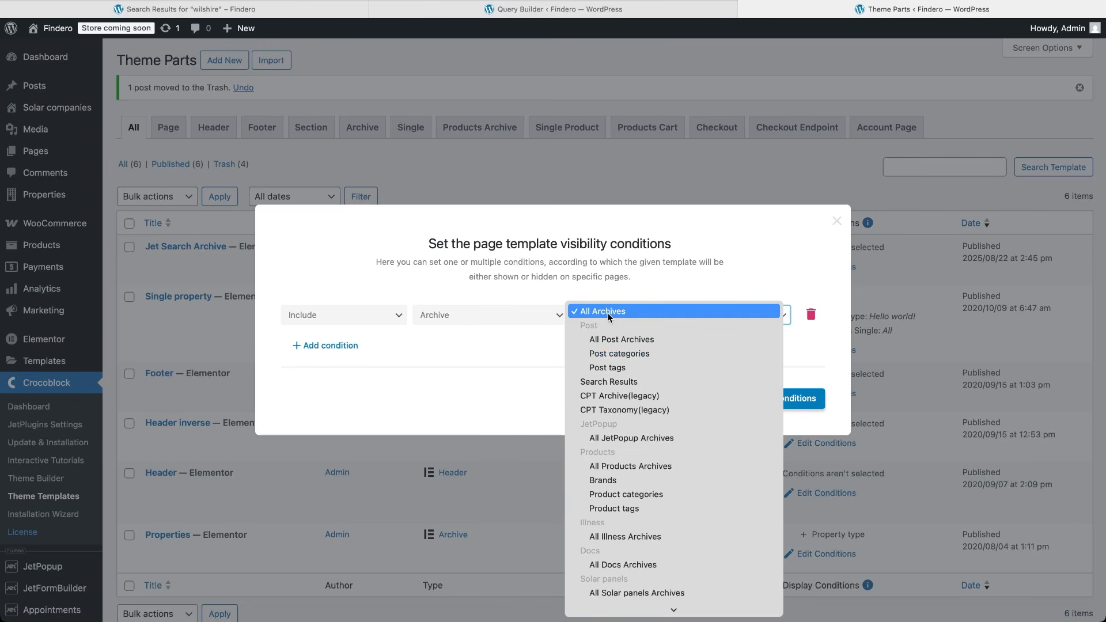
click(632, 382)
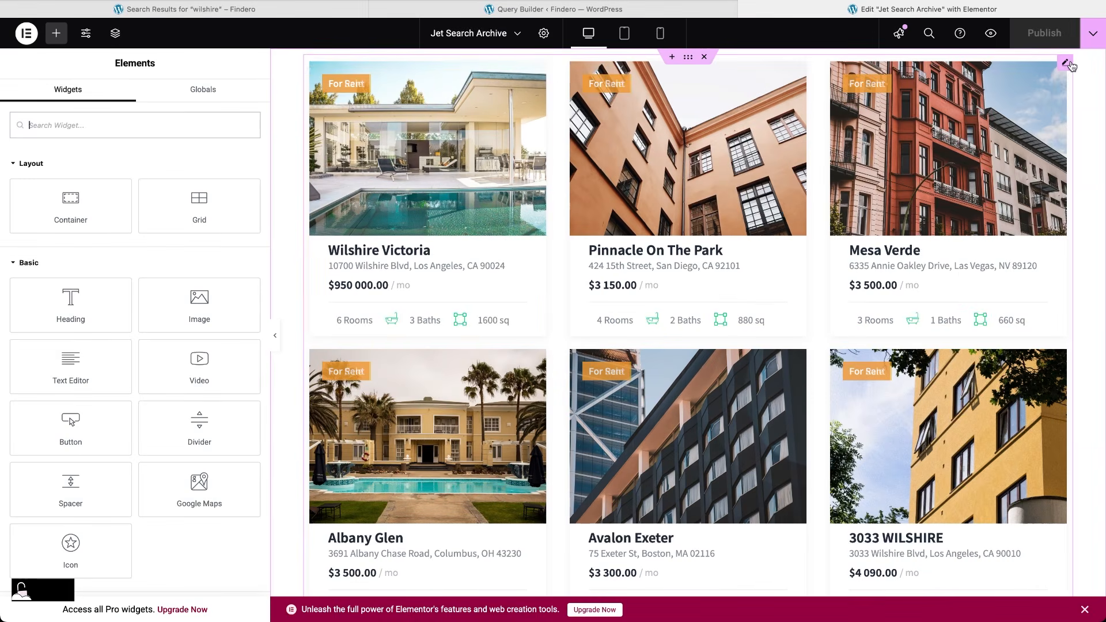
- Enable a custom query for the listing grid in the Jet Search Archive template and select "search query"
click(36, 141)
click(48, 173)
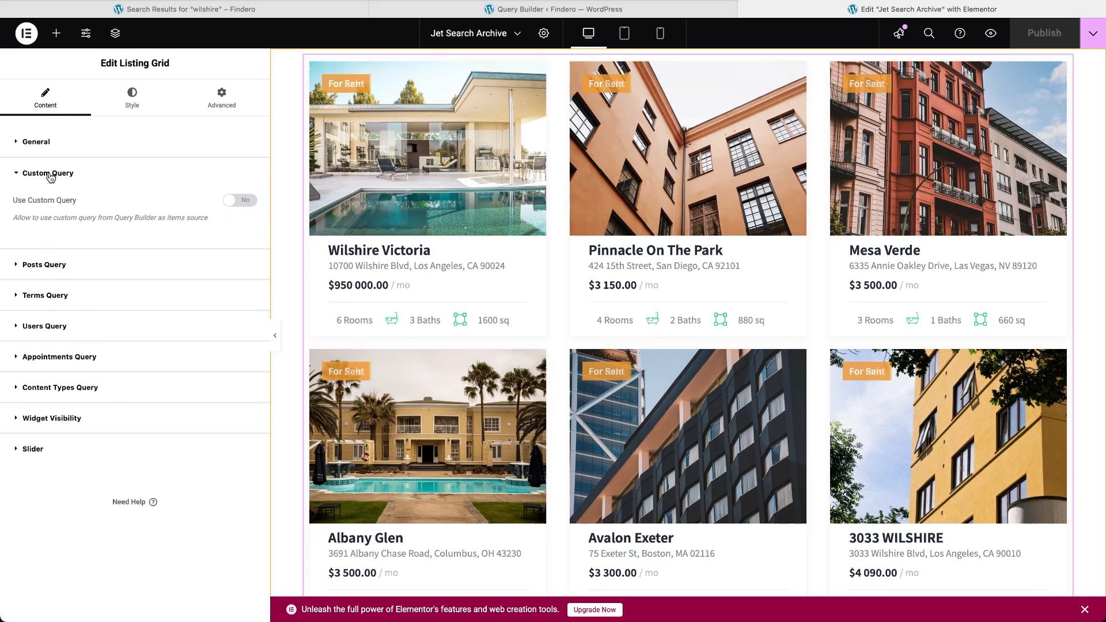
click(242, 200)
click(208, 242)
text(search)
click(163, 278)
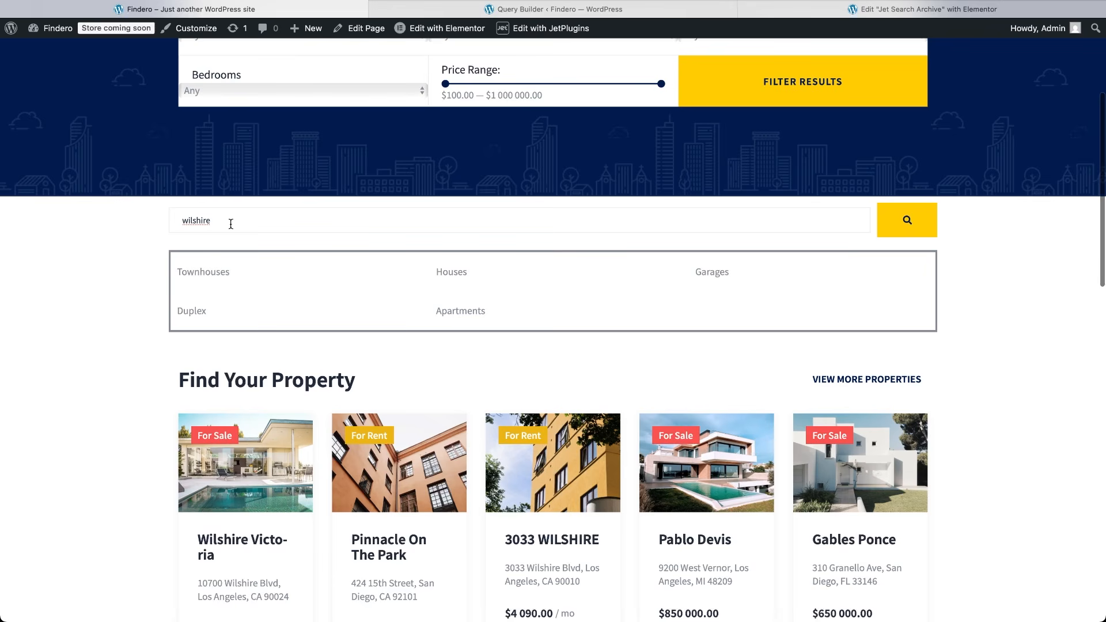
- Repeat the homepage search for "wilshire" to check the listing grid on the results page
click(912, 222)
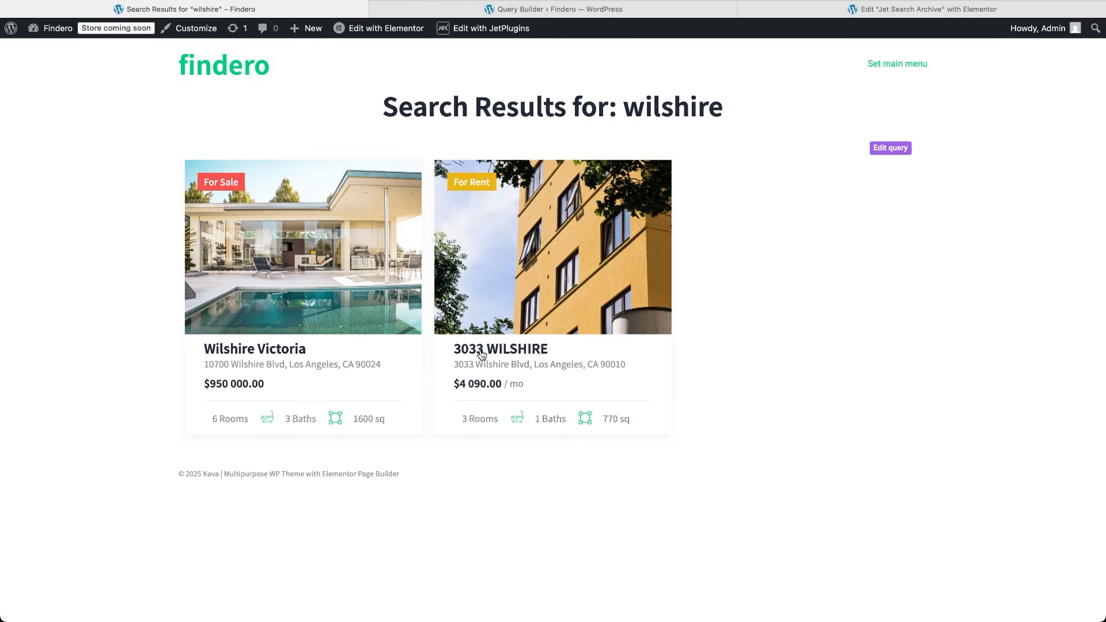
key(super+l)
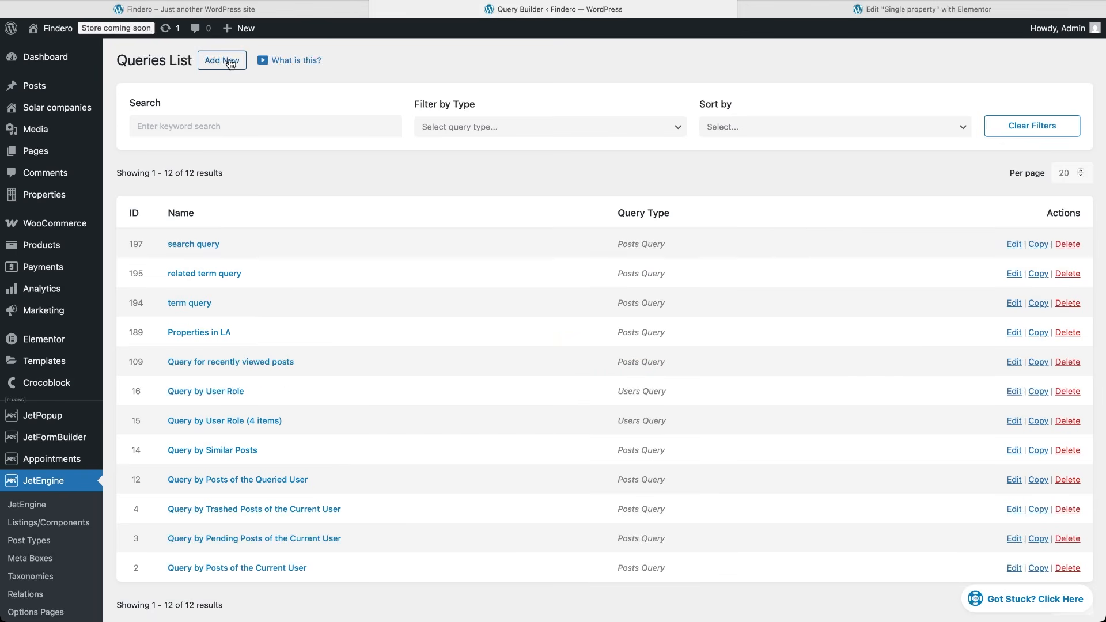
- Start a new query named "meta query" with Posts Query as its type
click(231, 63)
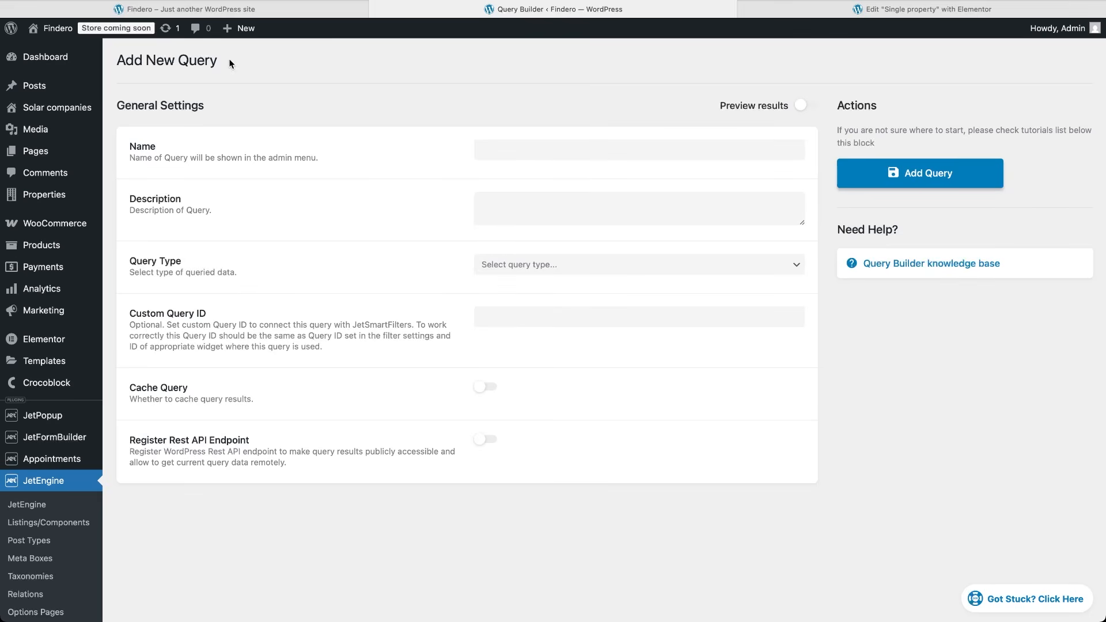
text(meta query)
click(468, 362)
scroll(468, 362, down, 7)
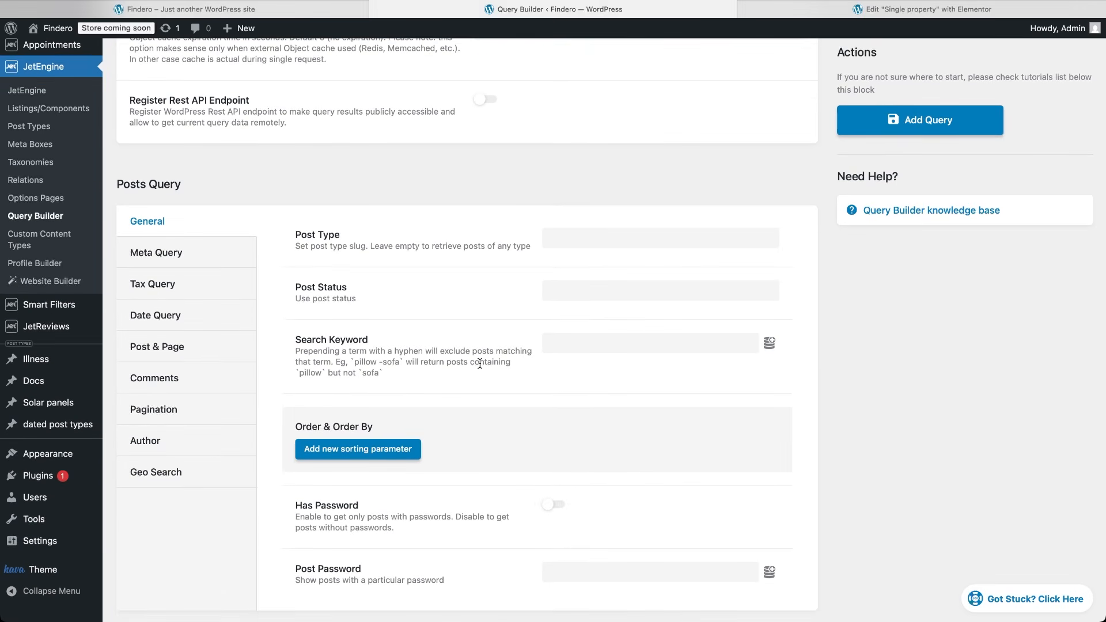
- Add a meta query clause whose field key is the JetEngine meta field macro for the Properties field Garages
click(205, 258)
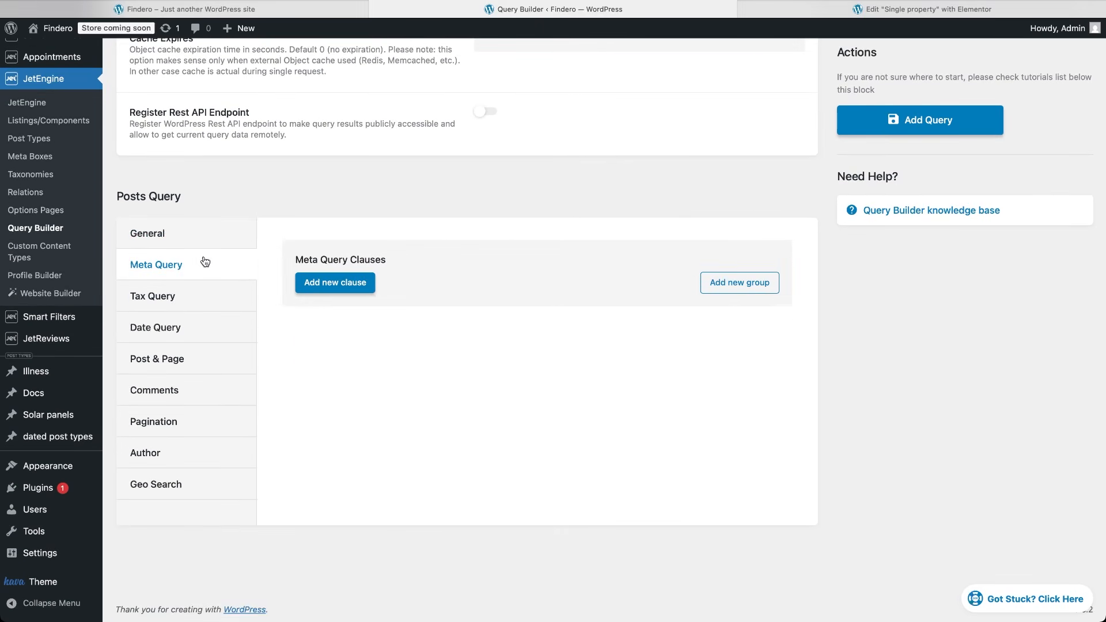
click(336, 282)
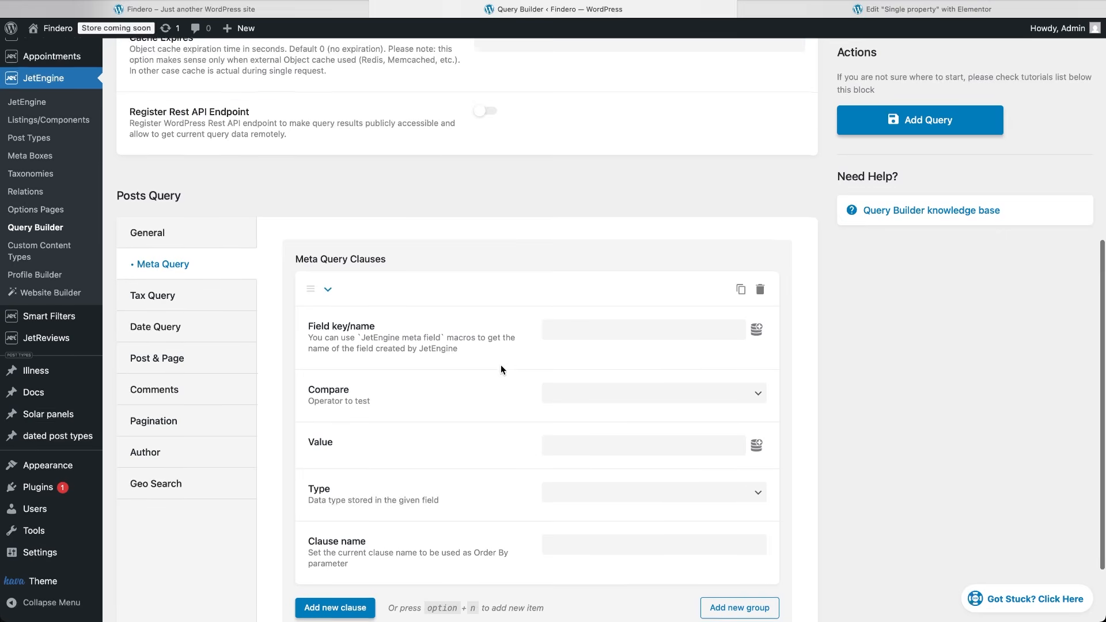
scroll(500, 369, down, 3)
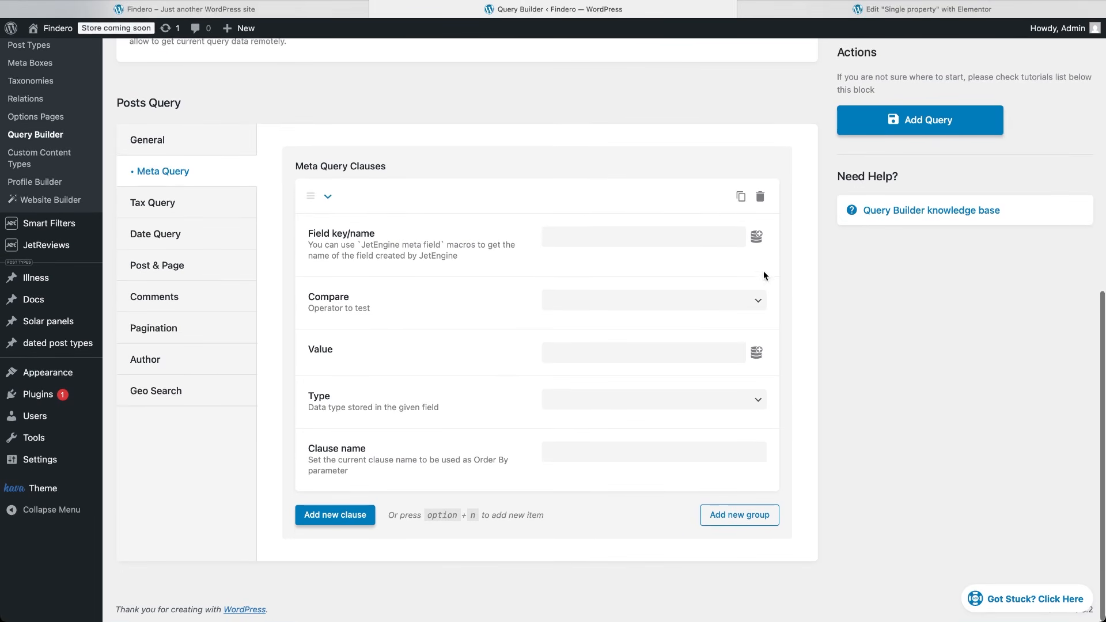
click(757, 236)
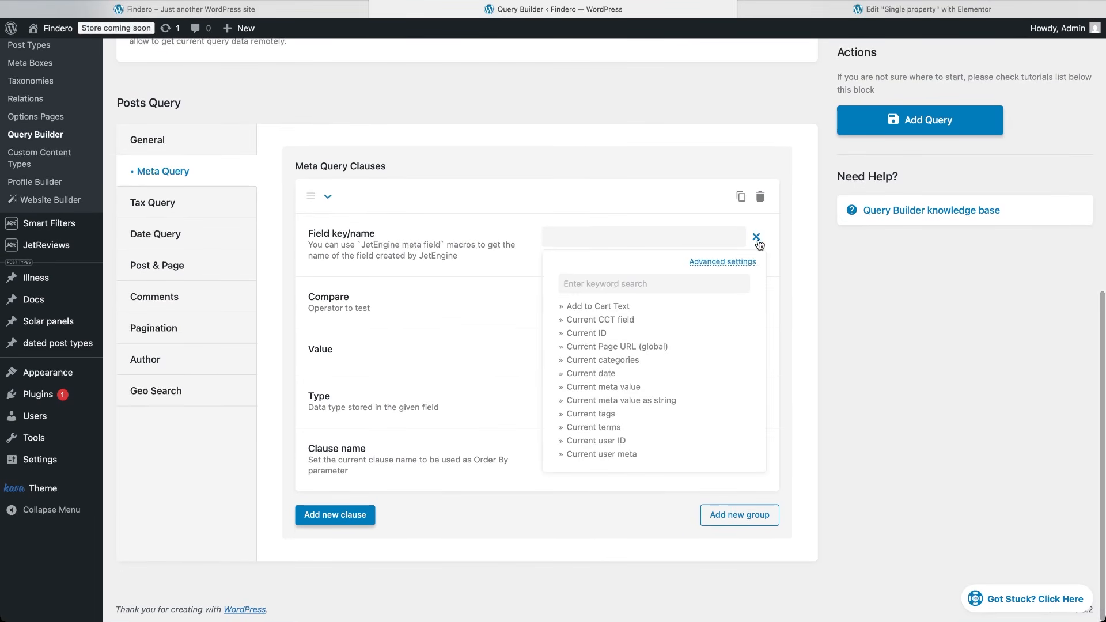
click(714, 281)
text(jet)
click(663, 307)
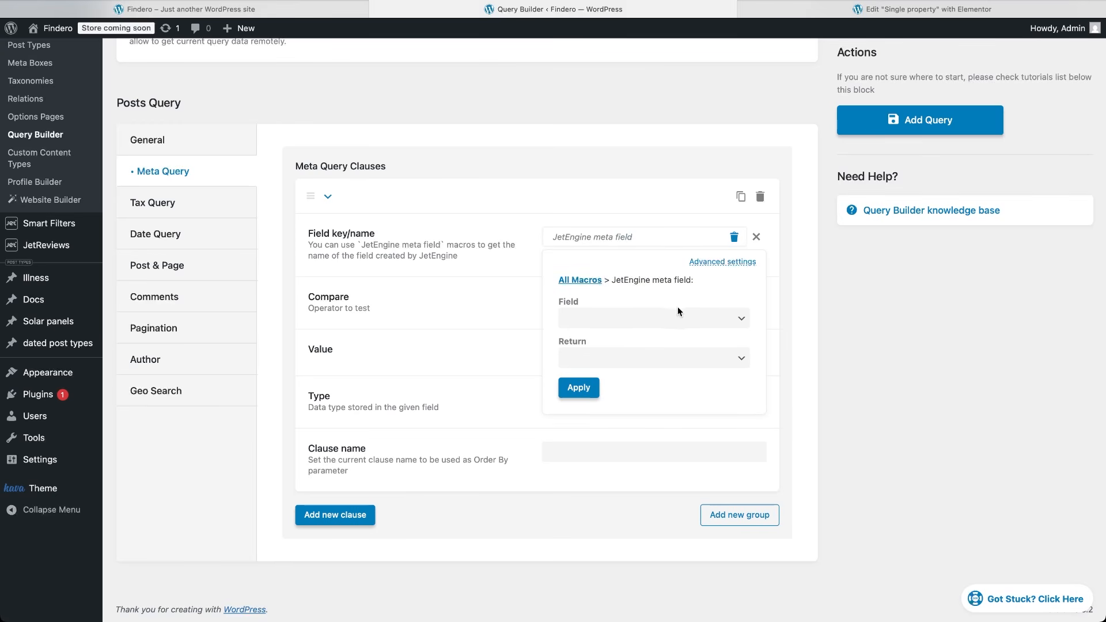
click(742, 321)
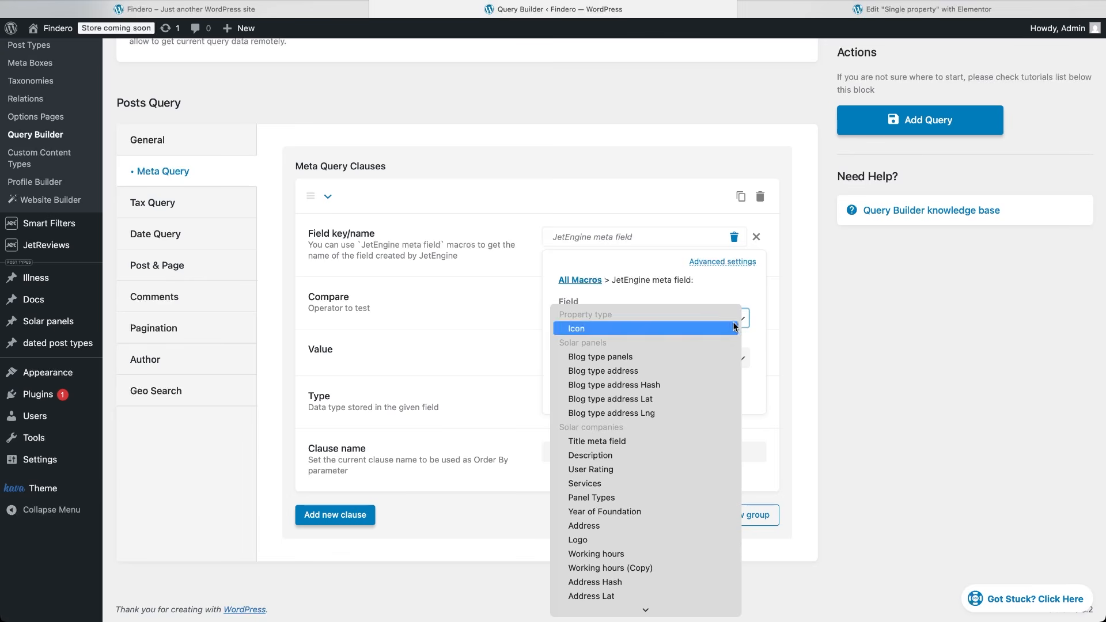
scroll(629, 552, down, 5)
scroll(630, 552, down, 1)
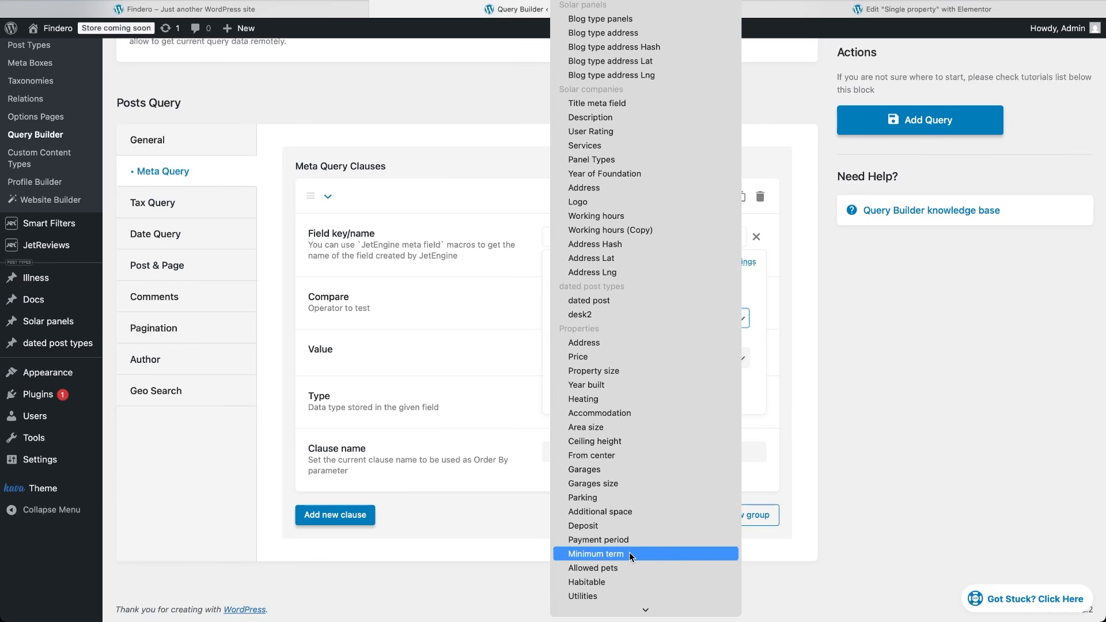
click(587, 470)
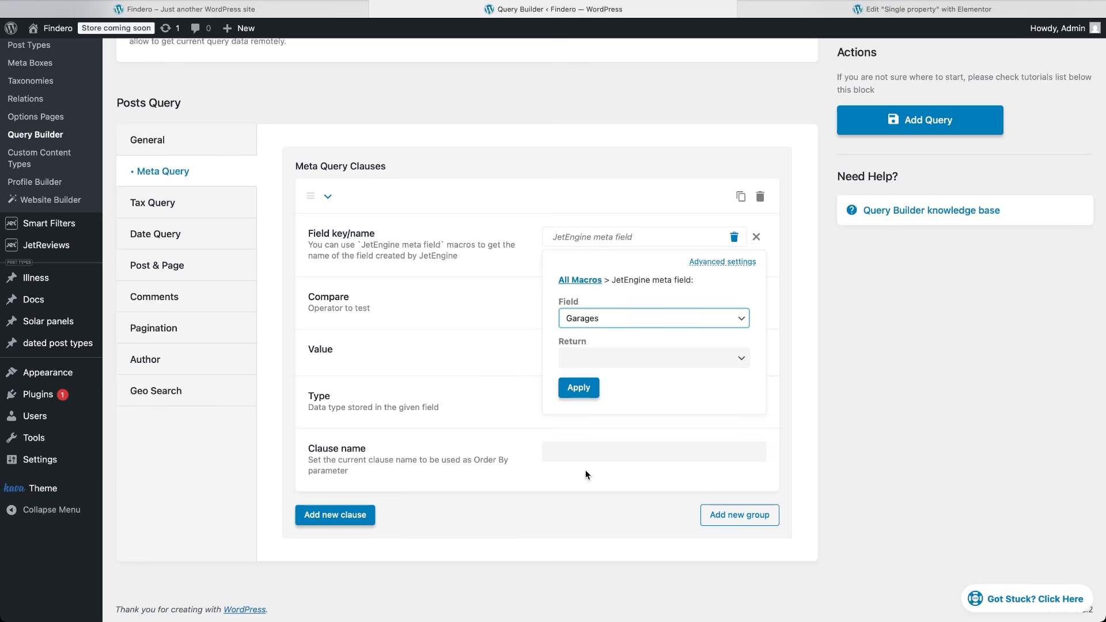
click(580, 388)
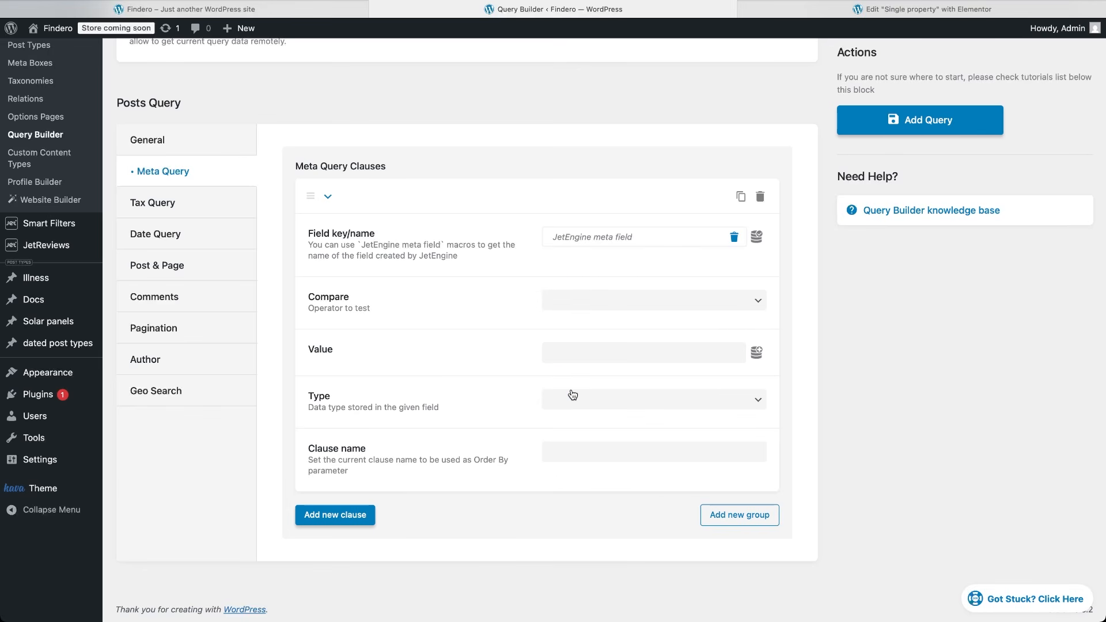
- Set the clause's comparison to Equal (=) and its value to the Current meta value macro with meta field "garages"
click(623, 304)
click(622, 301)
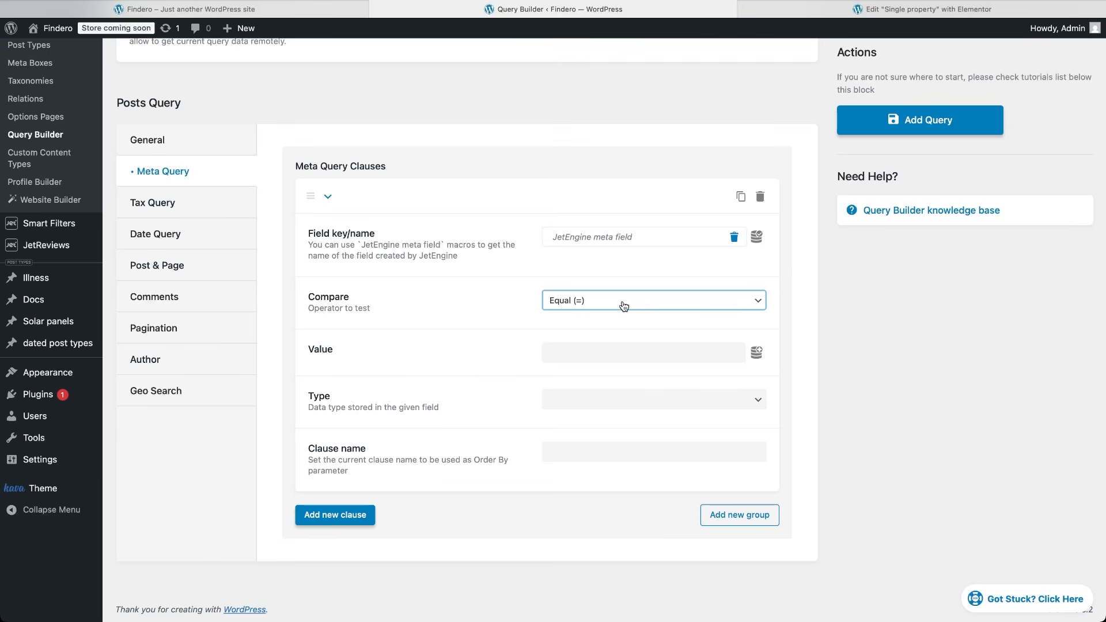
click(752, 354)
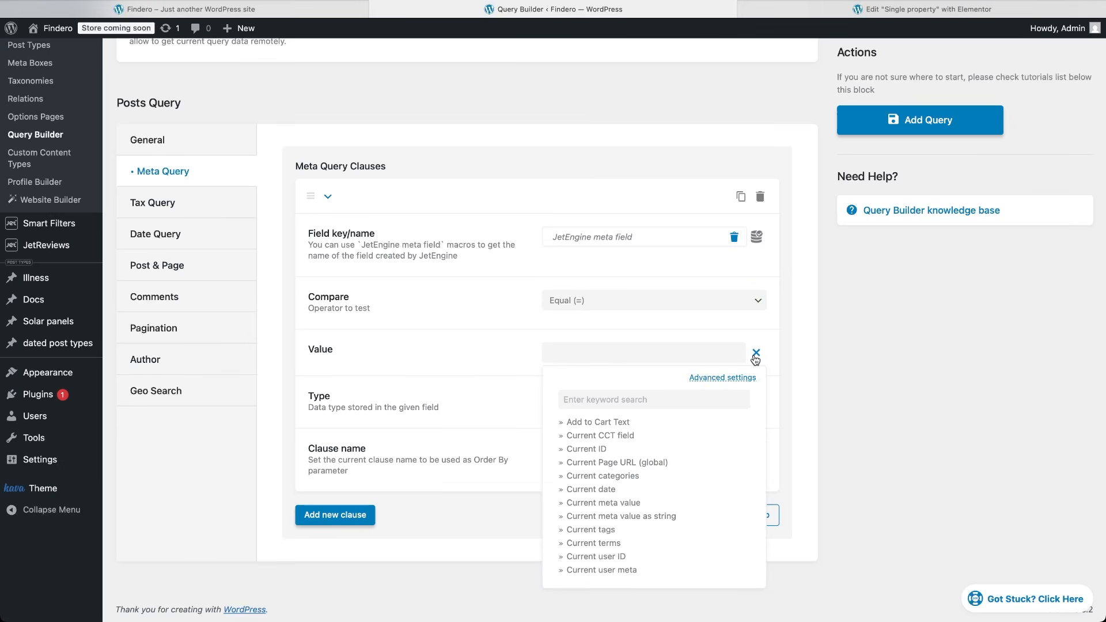
click(719, 397)
text(current)
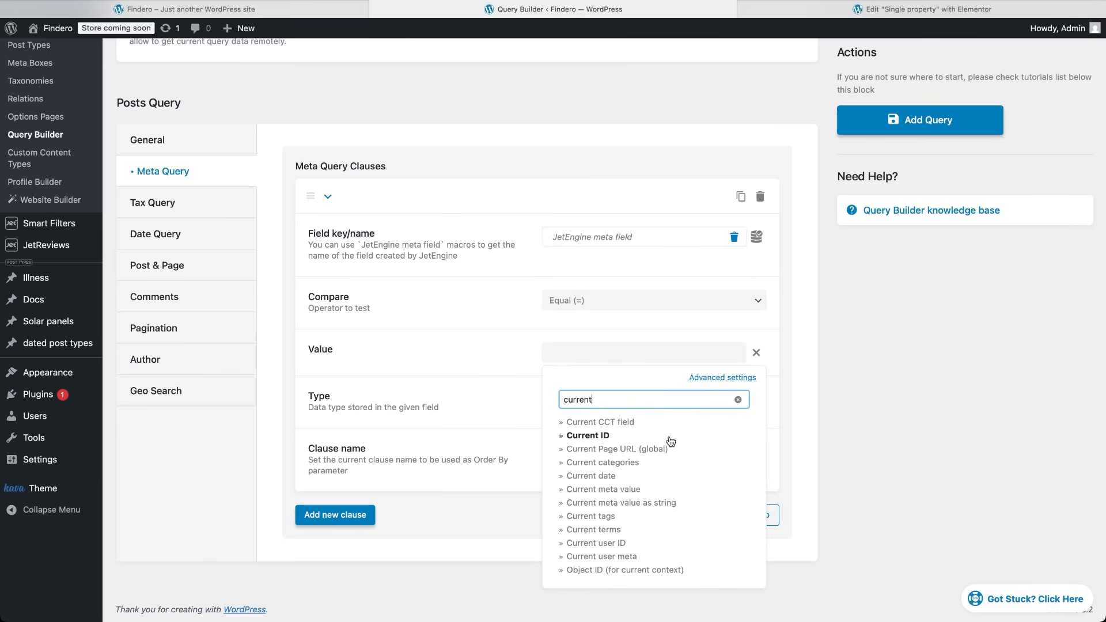
click(634, 489)
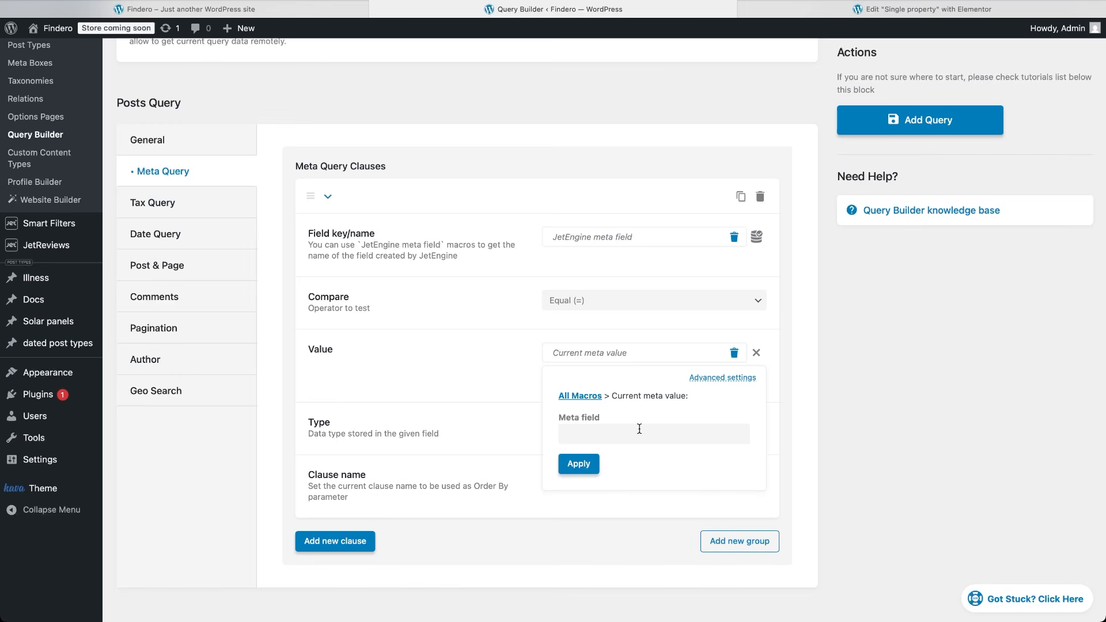
click(619, 434)
text(garages)
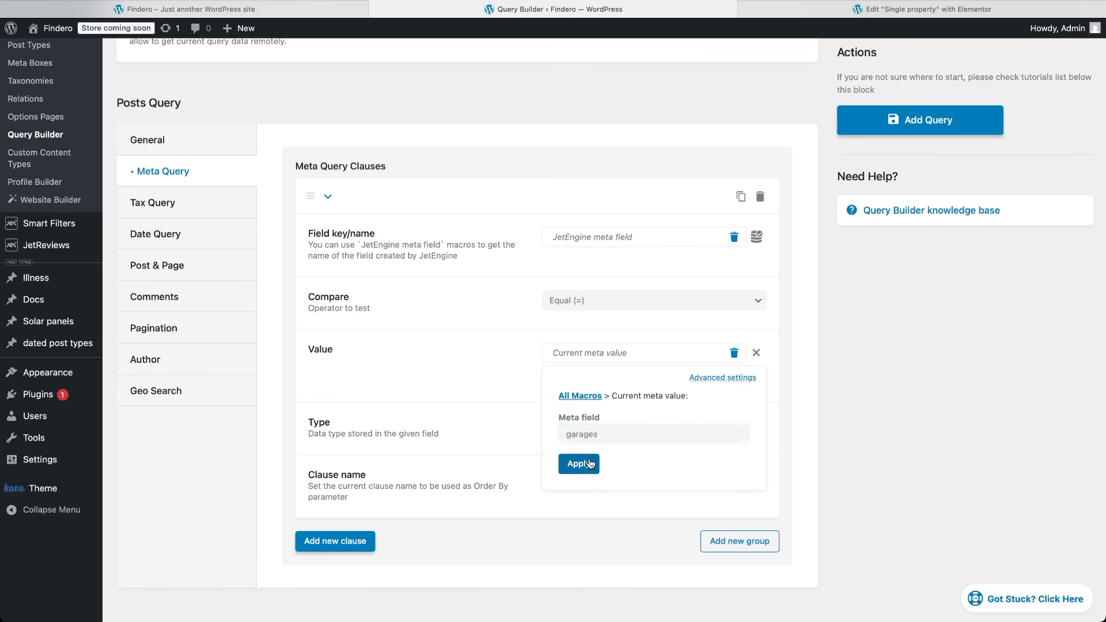
click(588, 464)
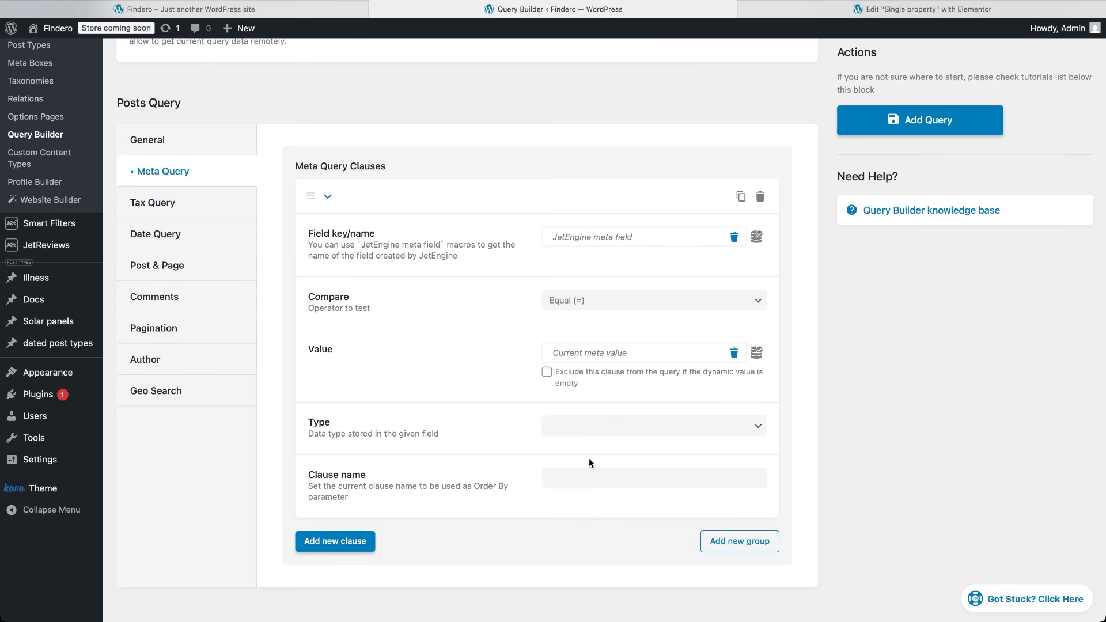
- Exclude the current post by setting Post Not In to the Current ID macro, and add the query
click(215, 278)
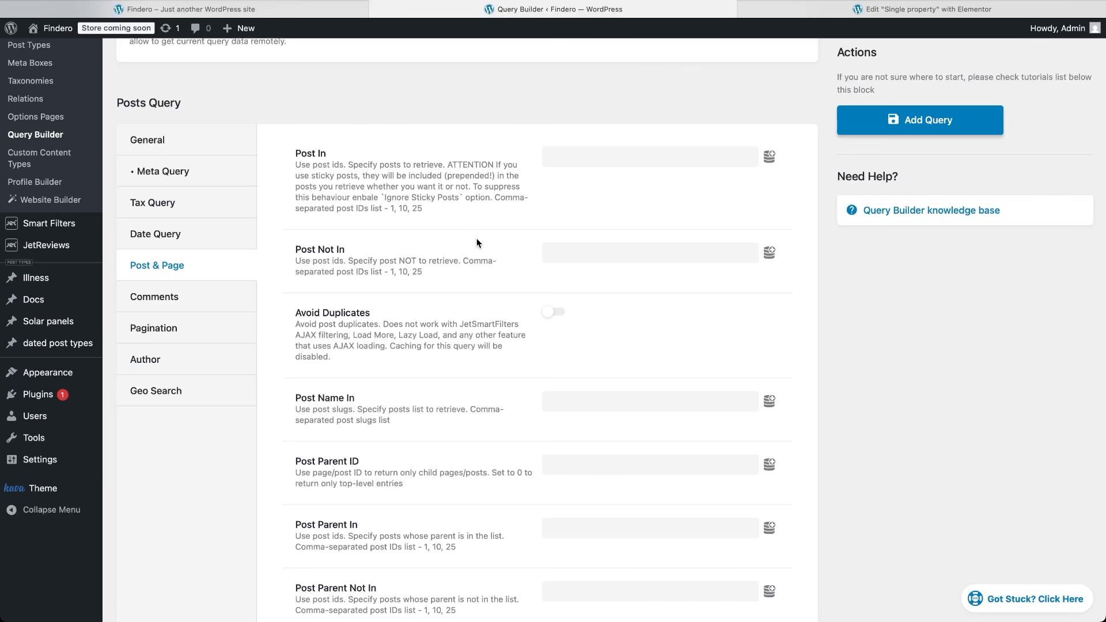
click(771, 253)
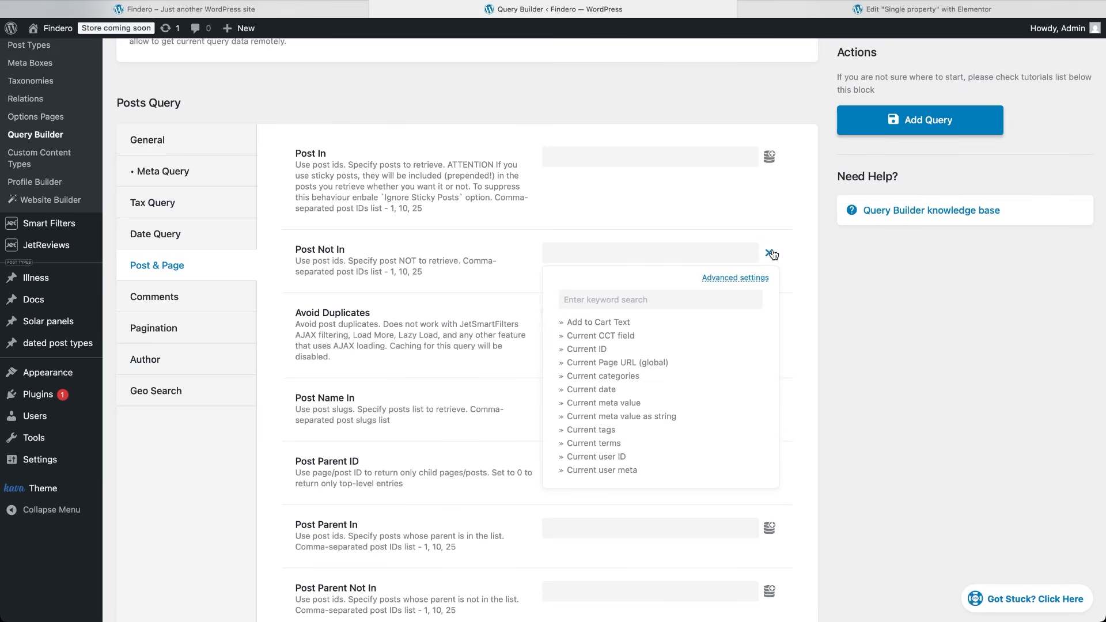
click(604, 350)
click(898, 120)
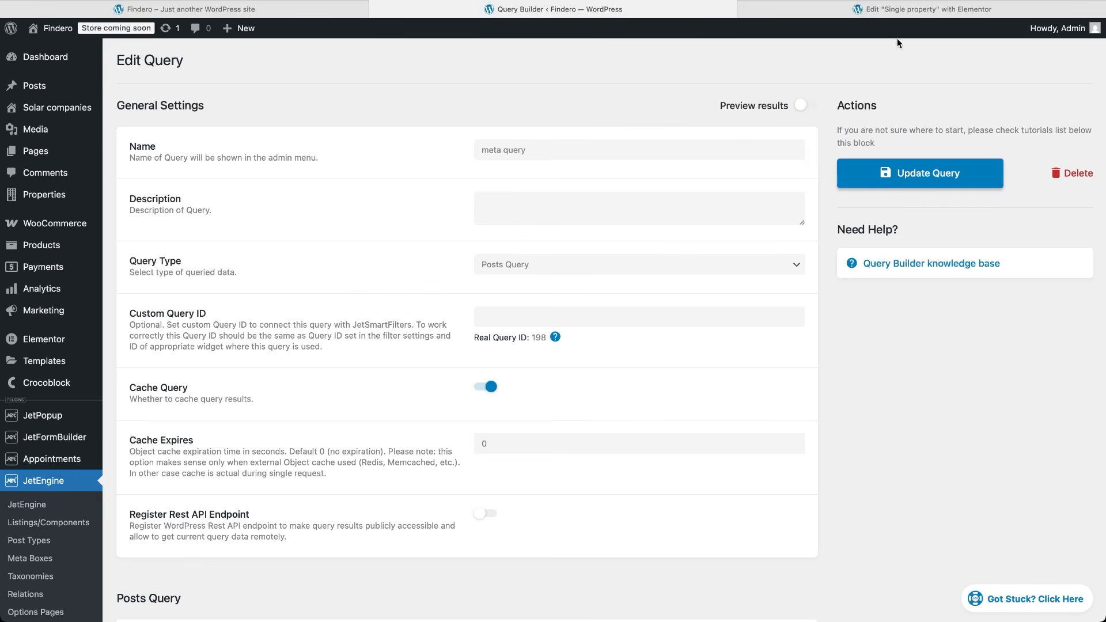
- In the Single property template, assign "meta query" as the custom query of the Similar Properties listing grid and publish
click(922, 10)
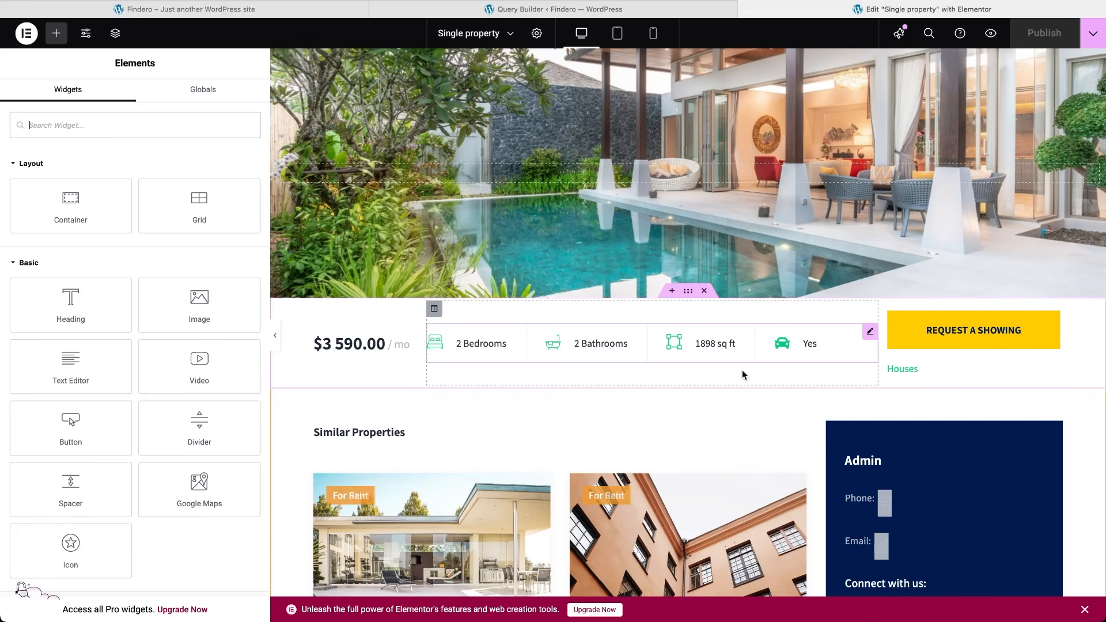
scroll(742, 375, down, 3)
click(775, 299)
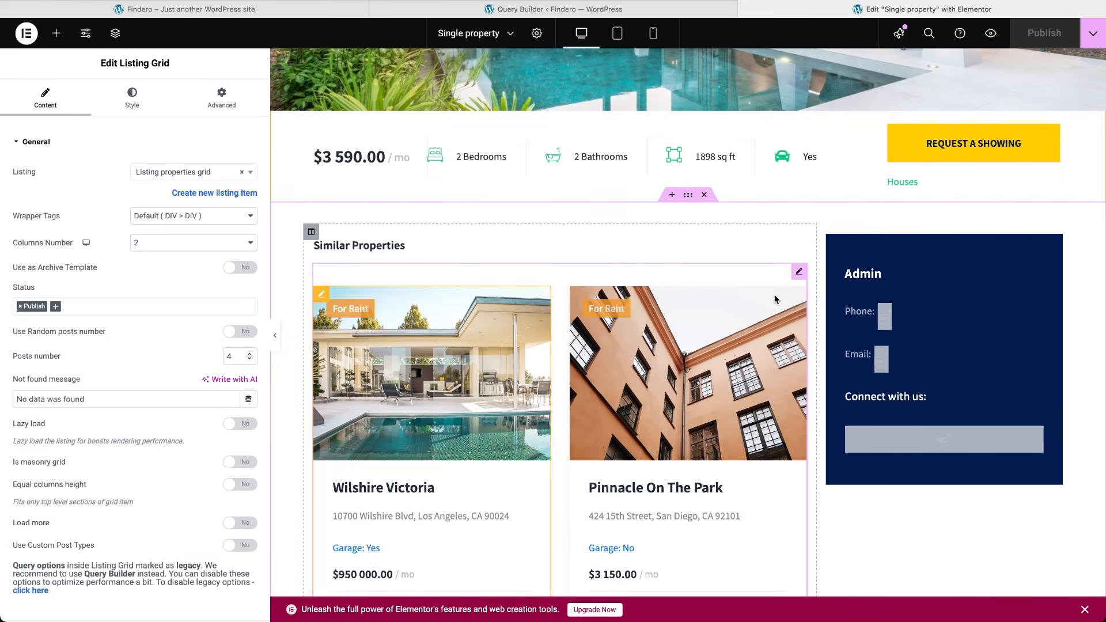
click(18, 143)
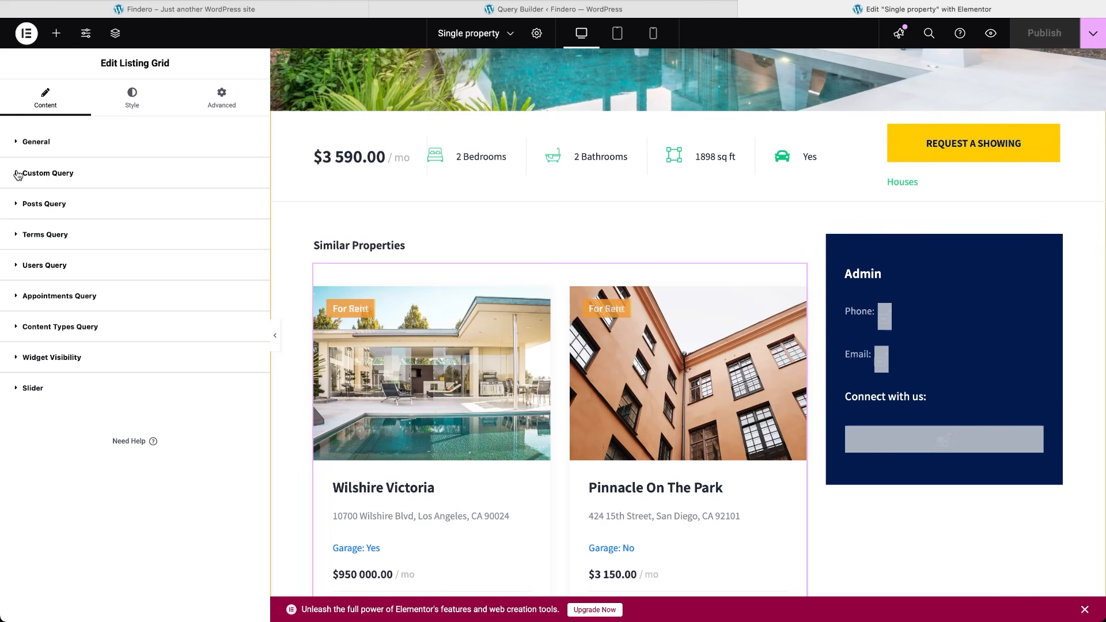
click(19, 173)
click(239, 200)
click(208, 242)
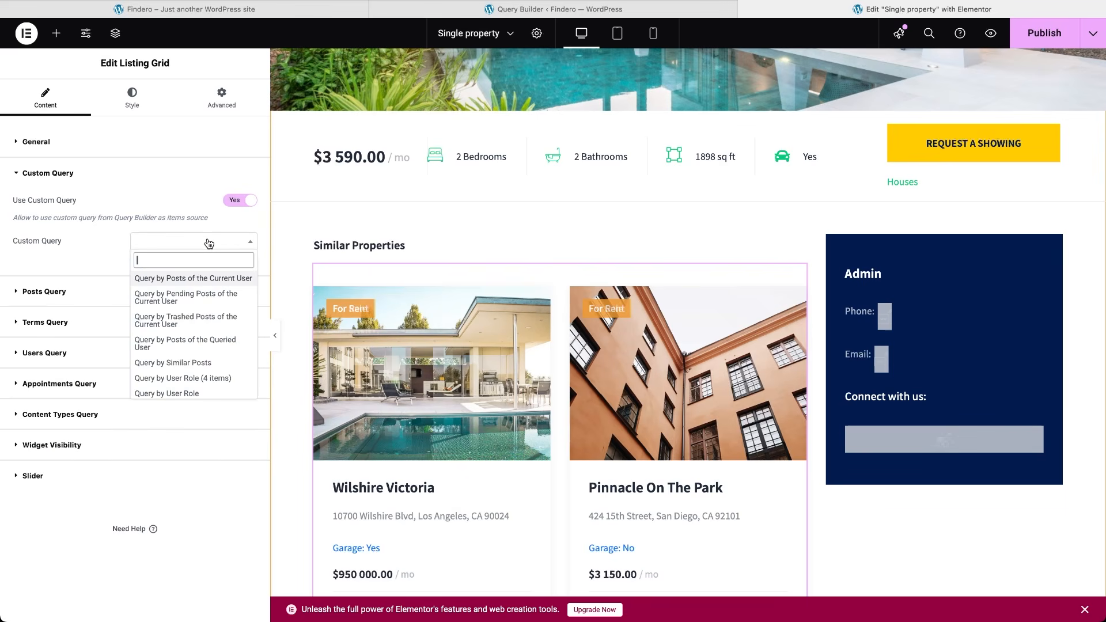
text(meta)
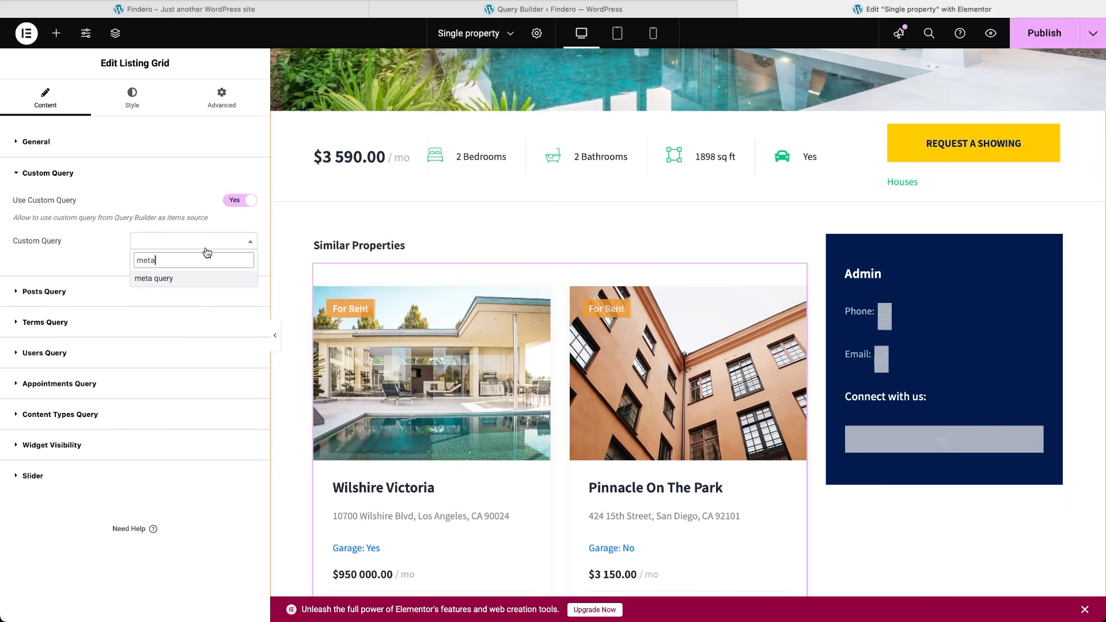
click(198, 278)
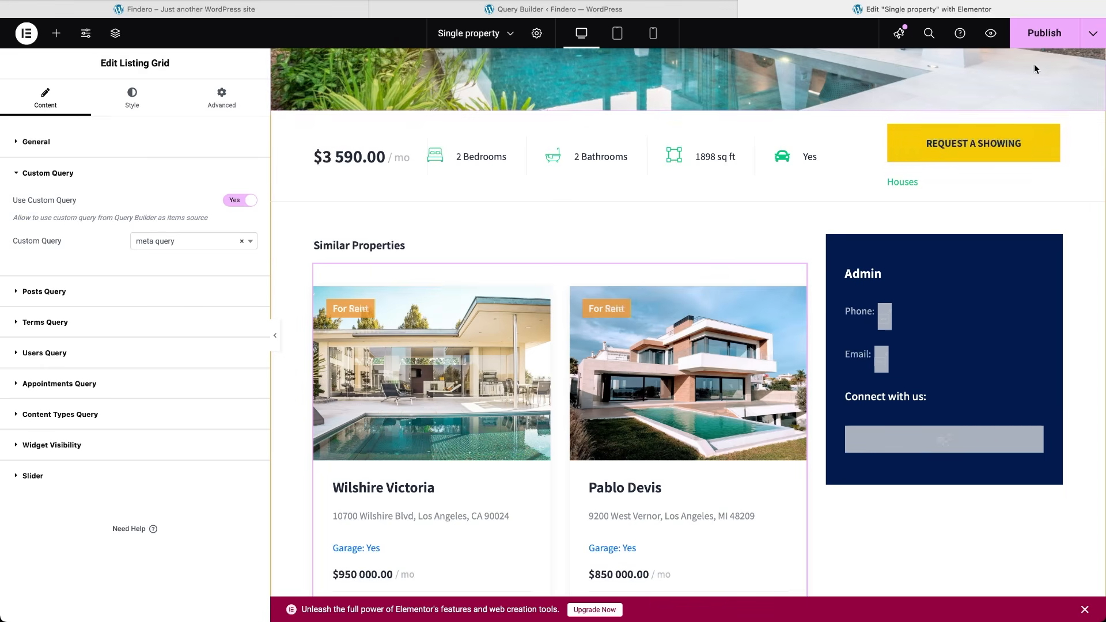
click(1037, 34)
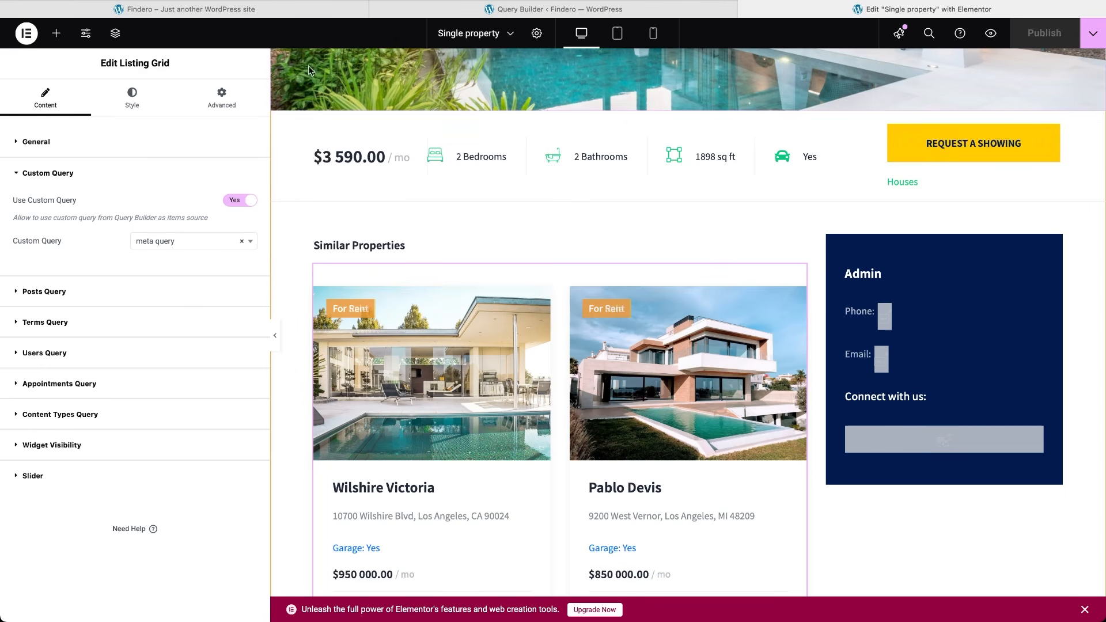
- Open the Wilshire Victoria property on the live site and check its Similar Properties listing
click(184, 9)
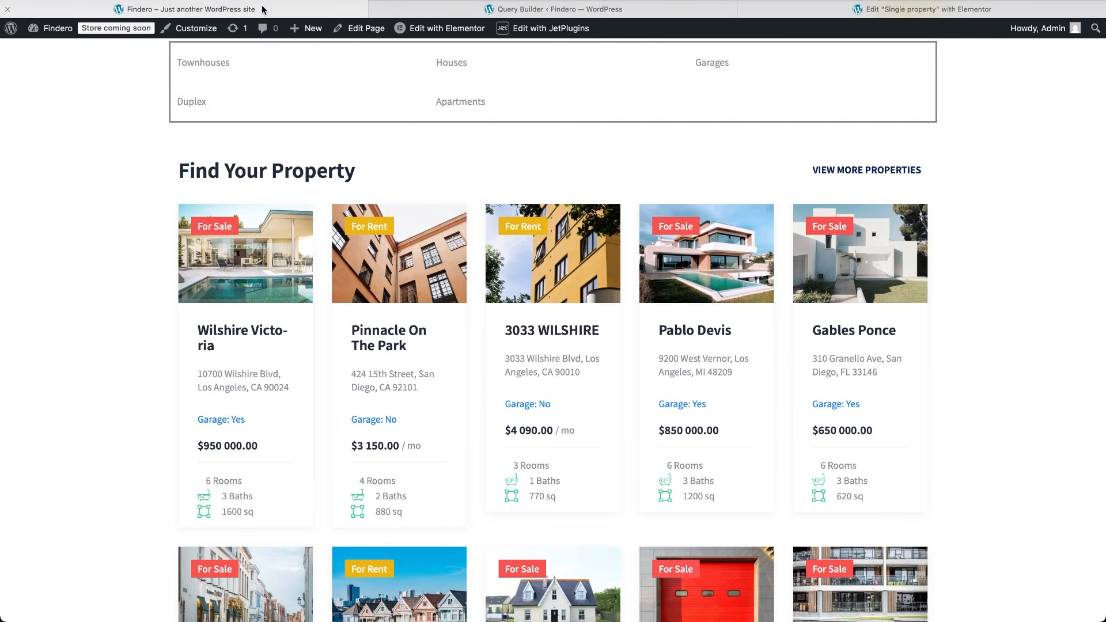
click(393, 258)
scroll(473, 385, down, 5)
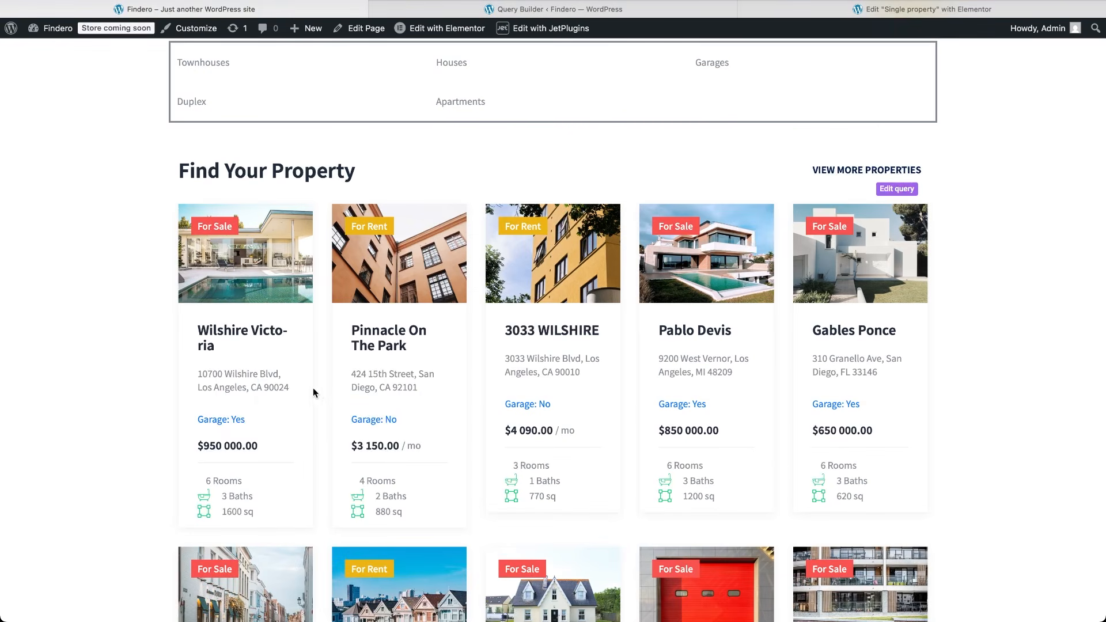
click(261, 333)
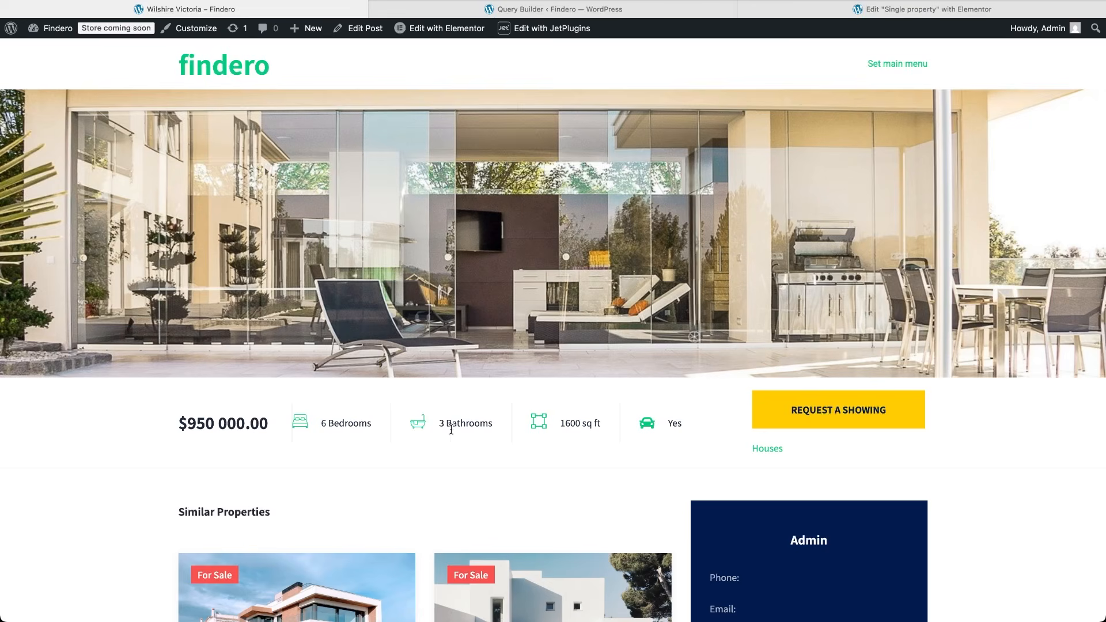
scroll(451, 430, down, 5)
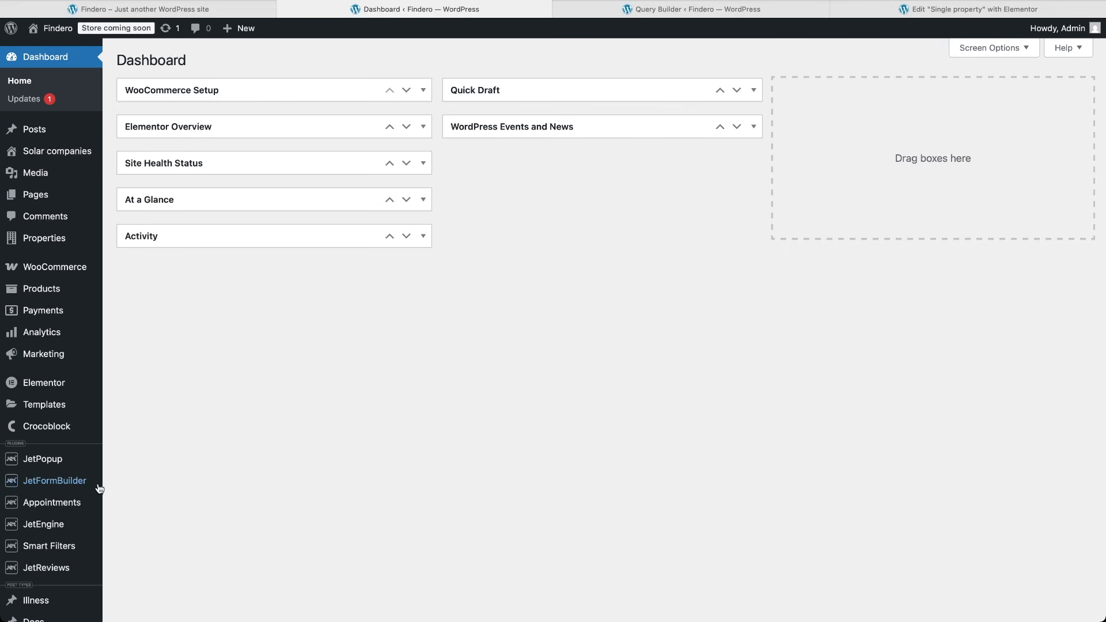
- Open the Properties post type in JetEngine and review the settings of its Related posts meta field
mouse_move(73, 525)
click(145, 433)
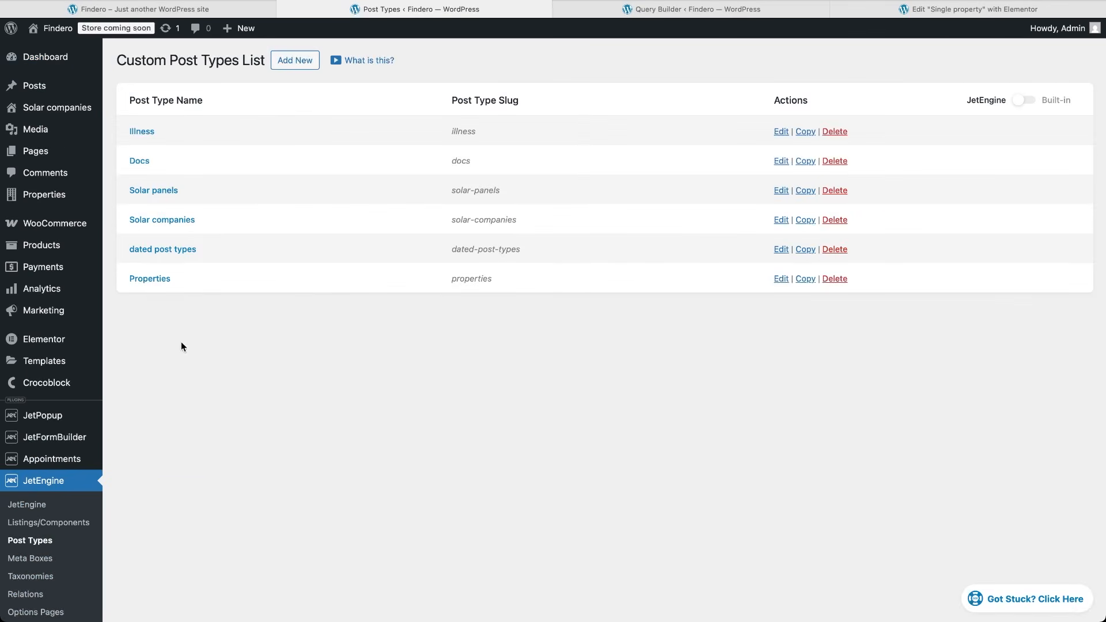
click(165, 284)
scroll(250, 403, down, 15)
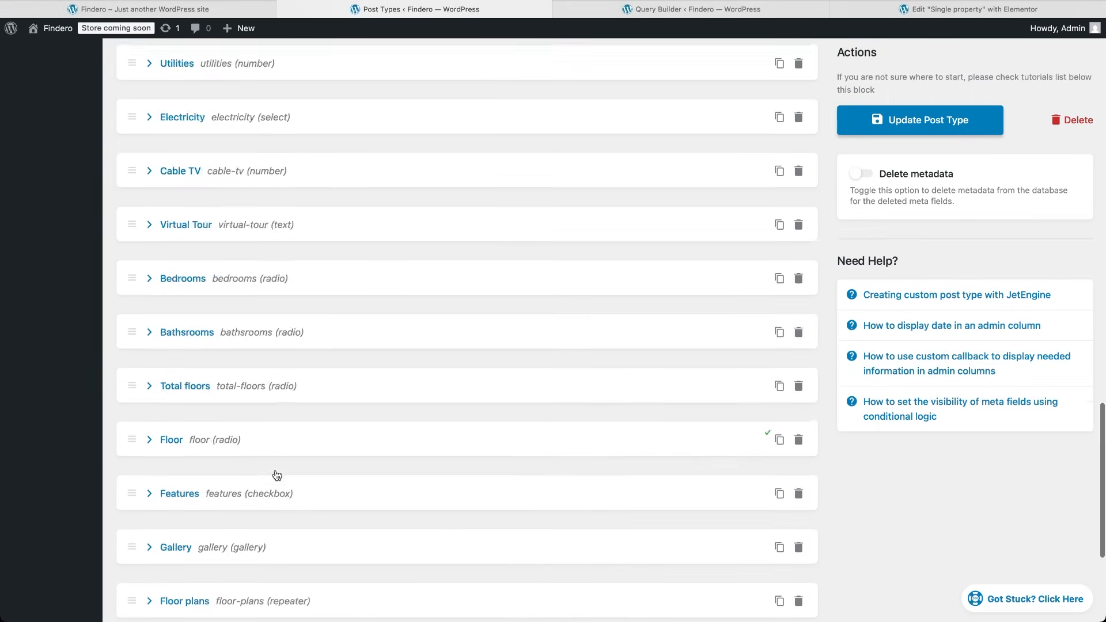
click(194, 445)
scroll(378, 586, down, 8)
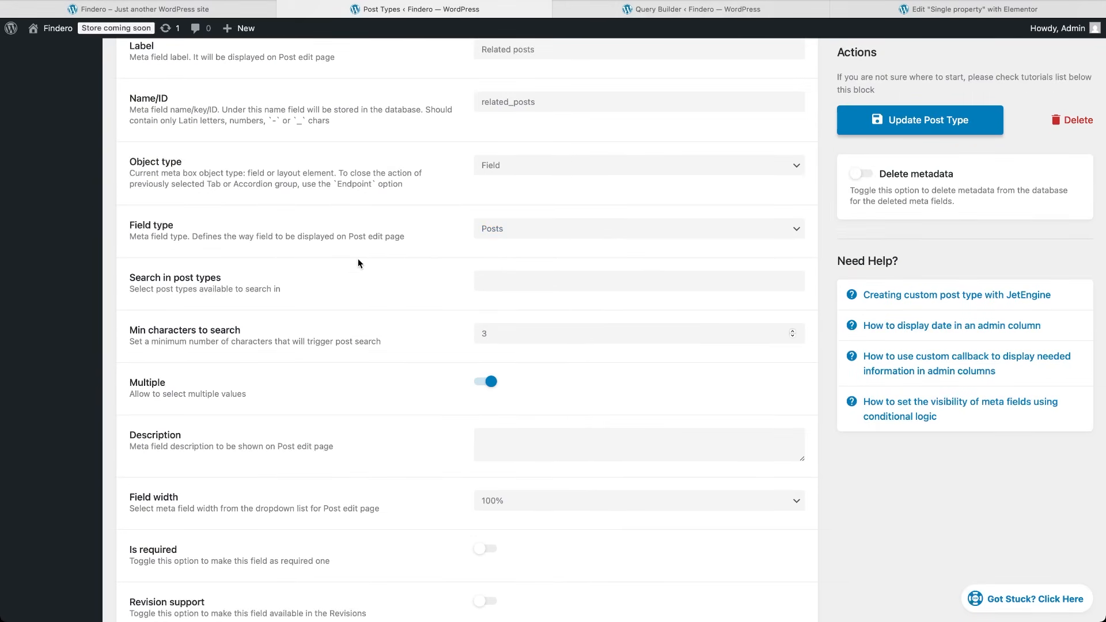
scroll(333, 205, up, 20)
- Open the Wilshire Victoria property for editing and check the posts selected in its Related posts field
mouse_move(95, 194)
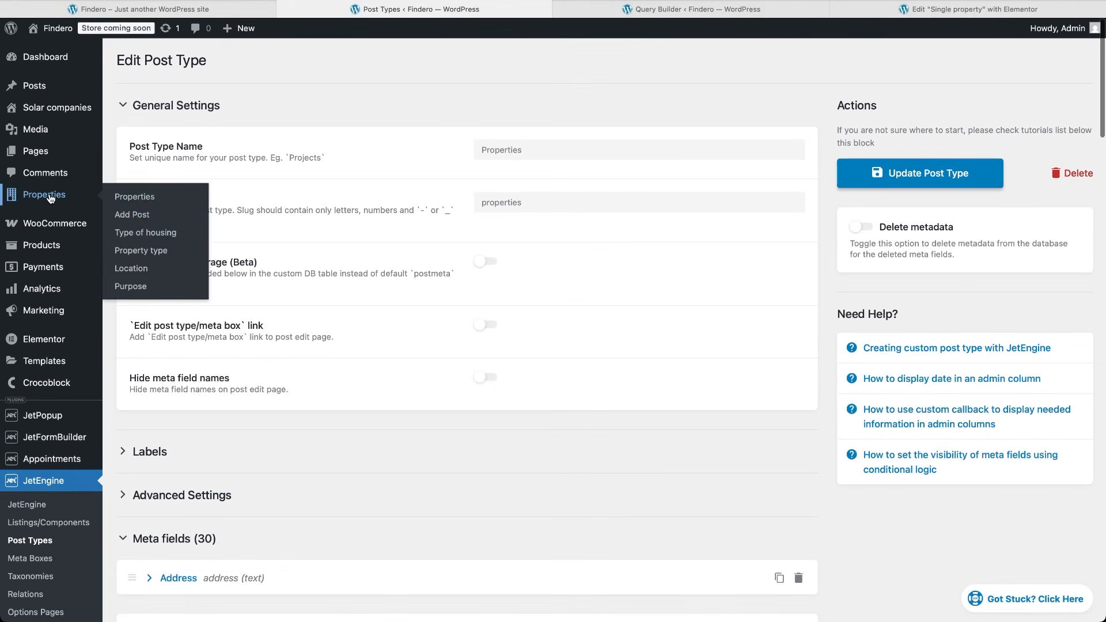
click(130, 197)
click(176, 171)
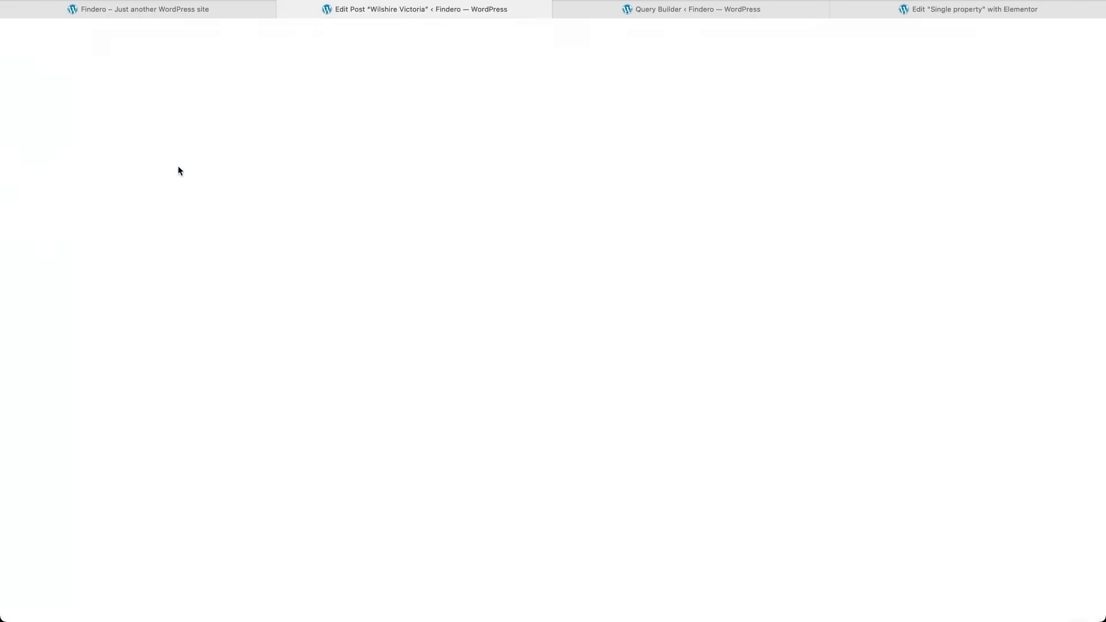
scroll(276, 478, down, 20)
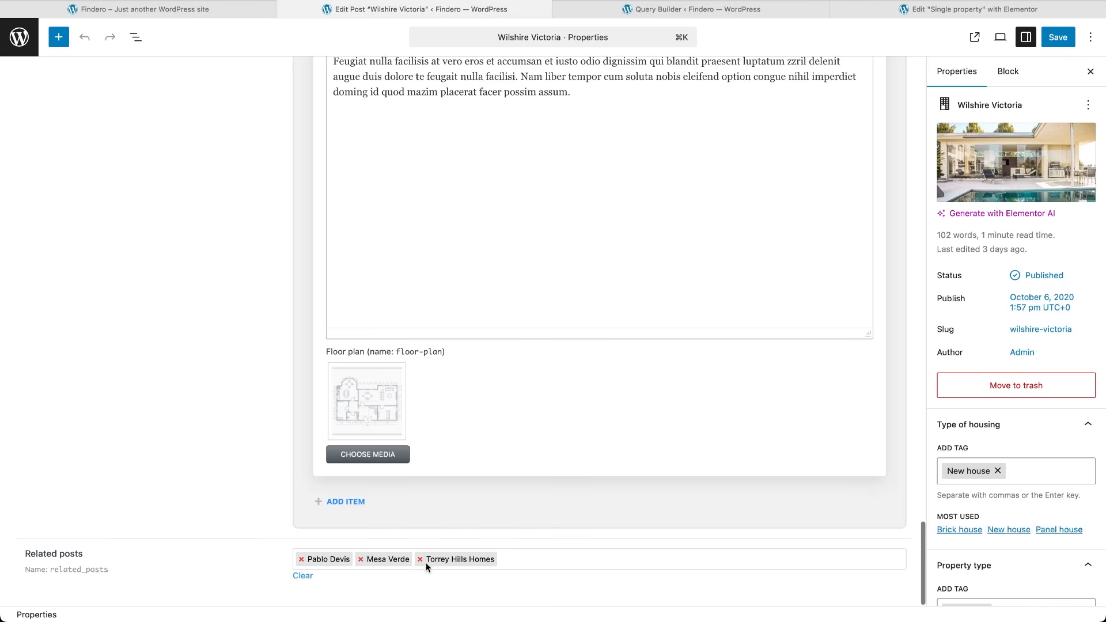
- In the Query Builder, start a new query named "posts query" and set its post type to Properties
click(630, 11)
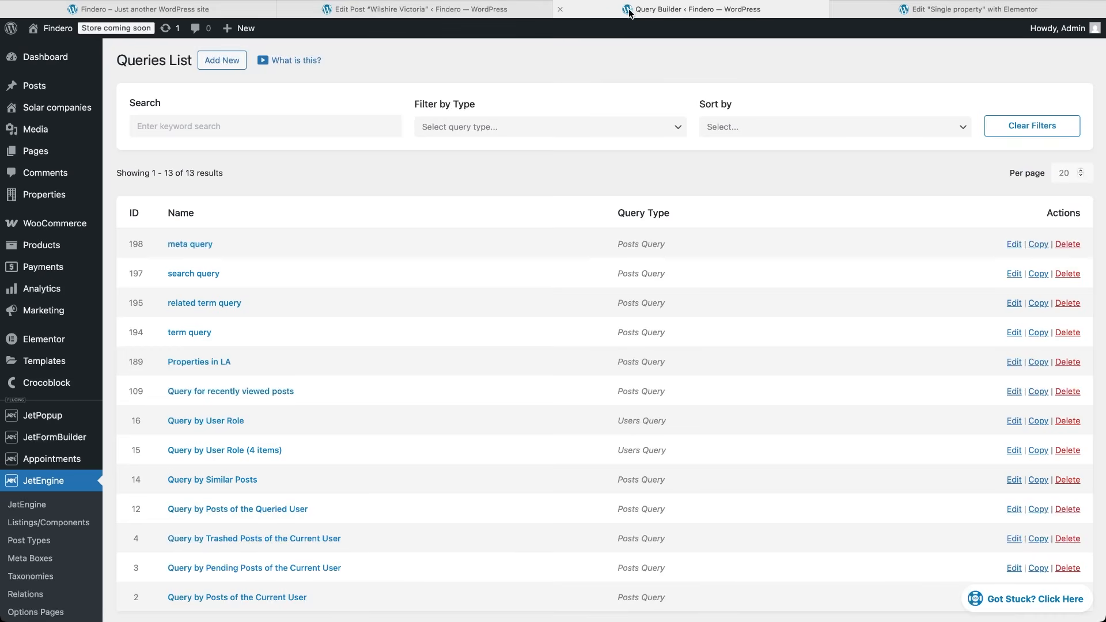
click(229, 61)
click(501, 149)
text(posts query)
scroll(552, 417, down, 7)
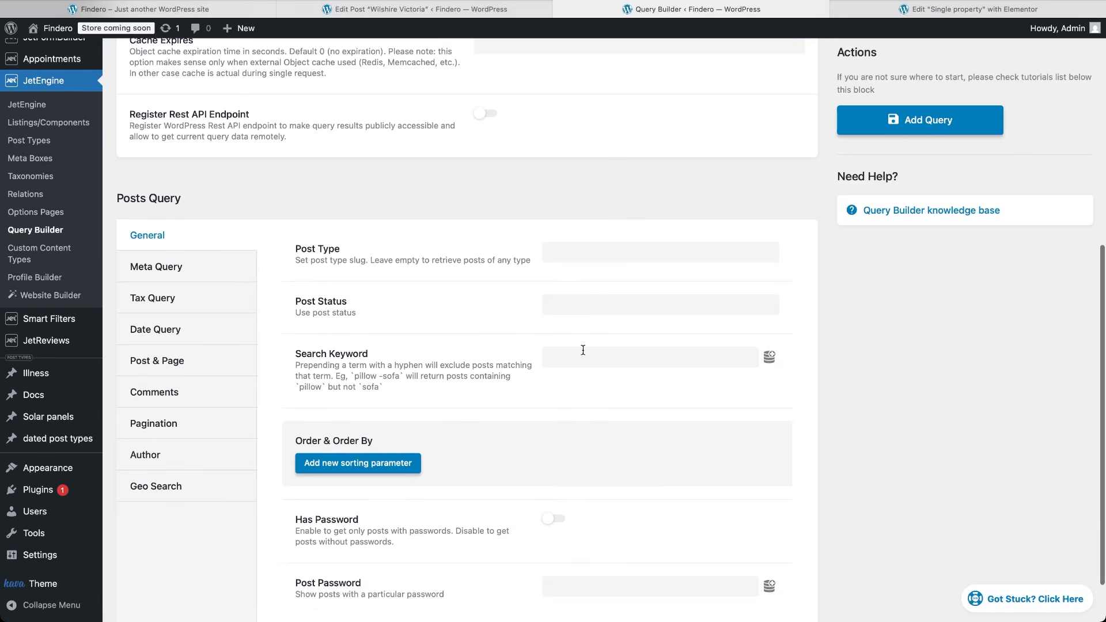
click(576, 251)
text(properties)
key(Down)
key(Return)
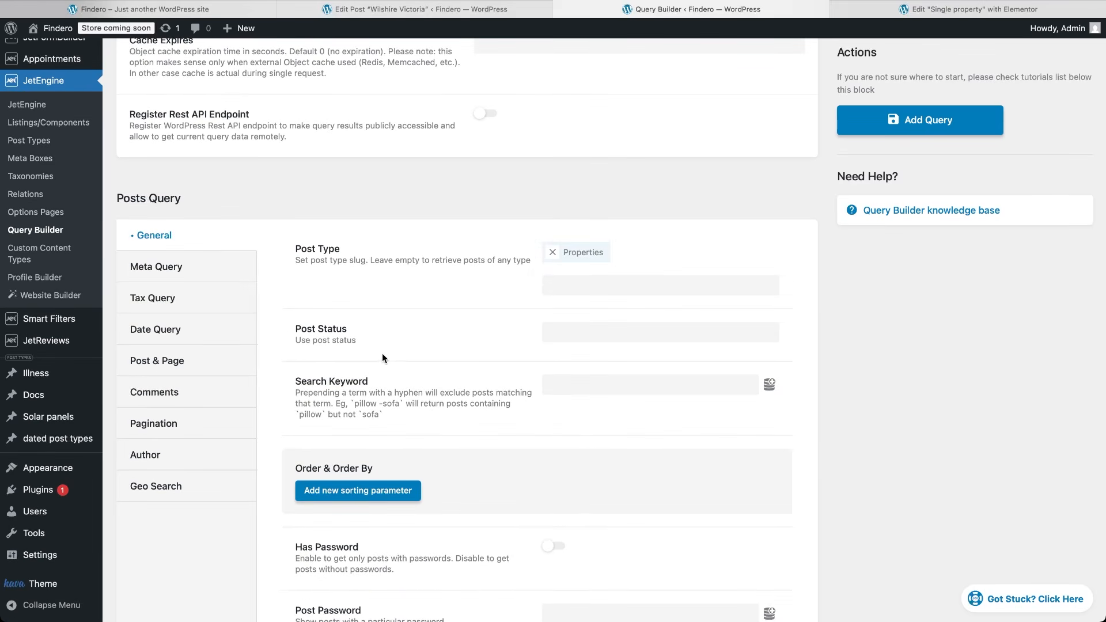
- Set Post In to the Current meta value as string macro with meta field "related_posts", and add the query
click(193, 364)
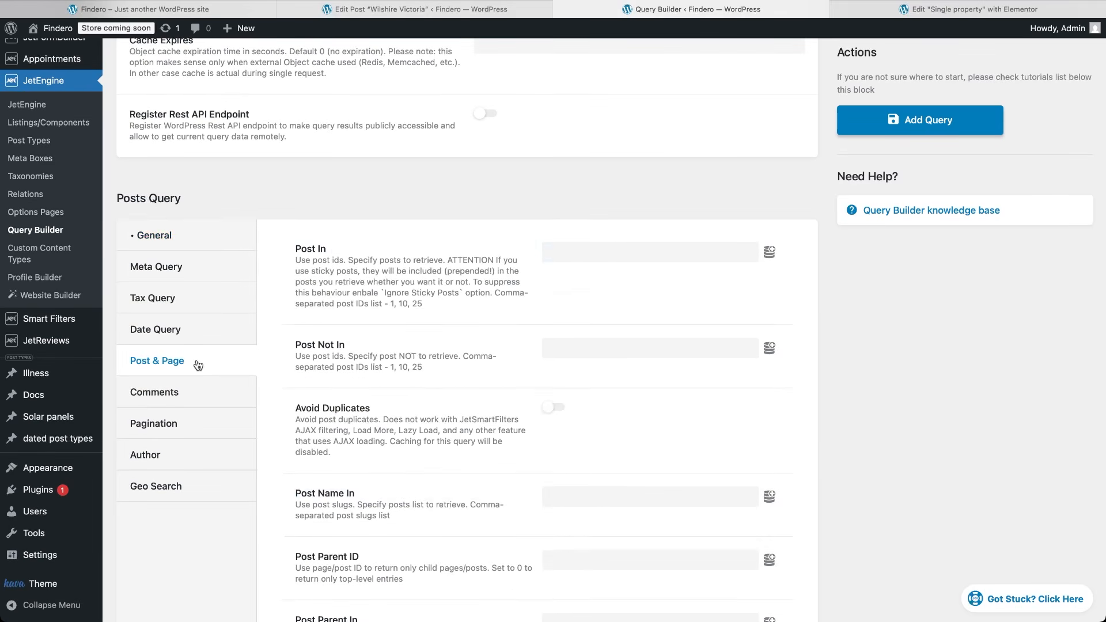
click(769, 252)
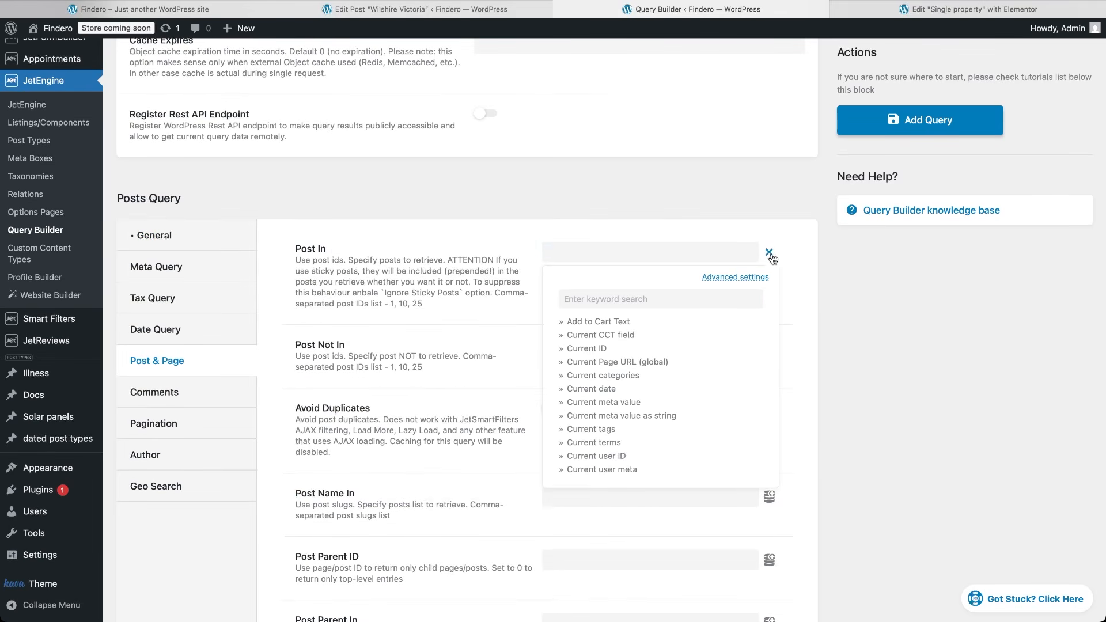
click(672, 416)
click(610, 335)
text(related_posts)
click(580, 368)
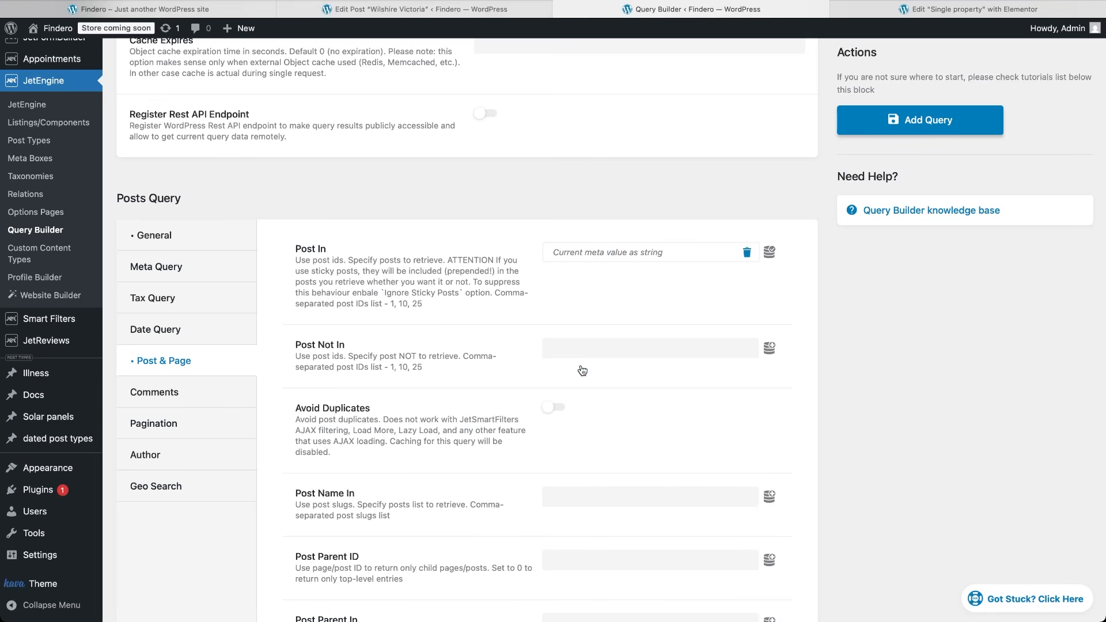
click(896, 118)
- In the Single property template, enable the custom query on the Similar Properties listing grid, choose "posts query" and publish
click(929, 9)
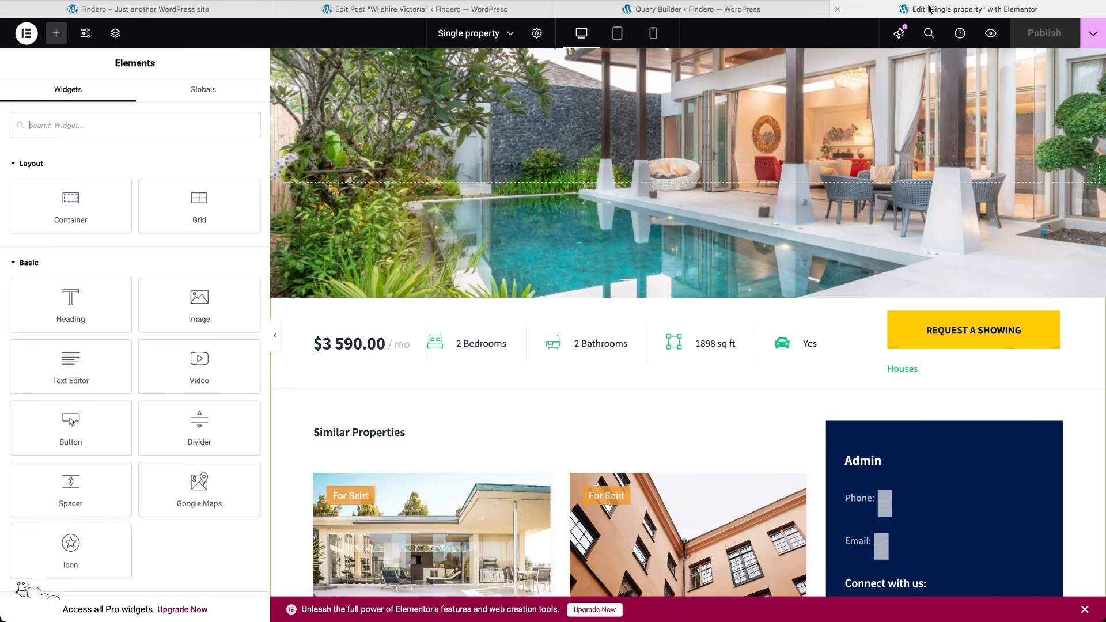
click(794, 500)
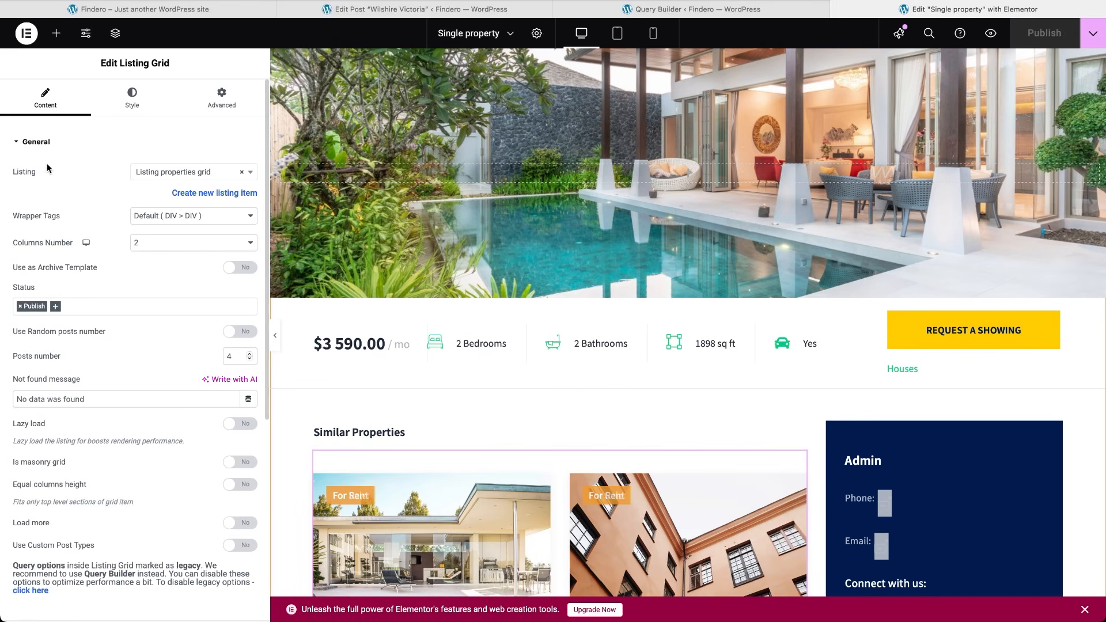
click(38, 141)
click(48, 175)
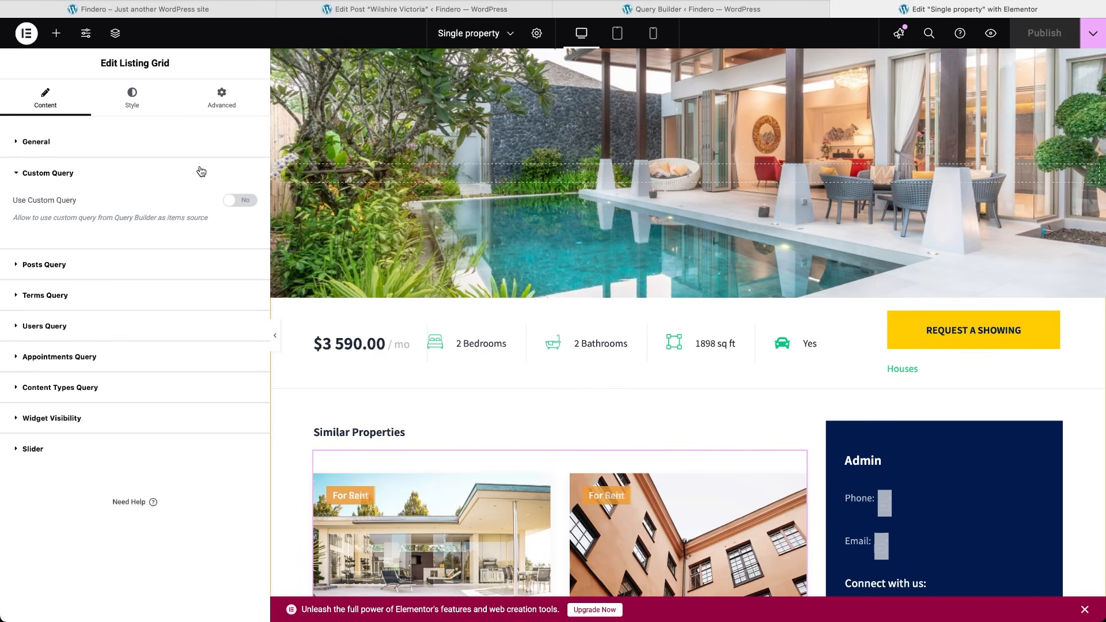
click(242, 200)
click(217, 241)
text(posts)
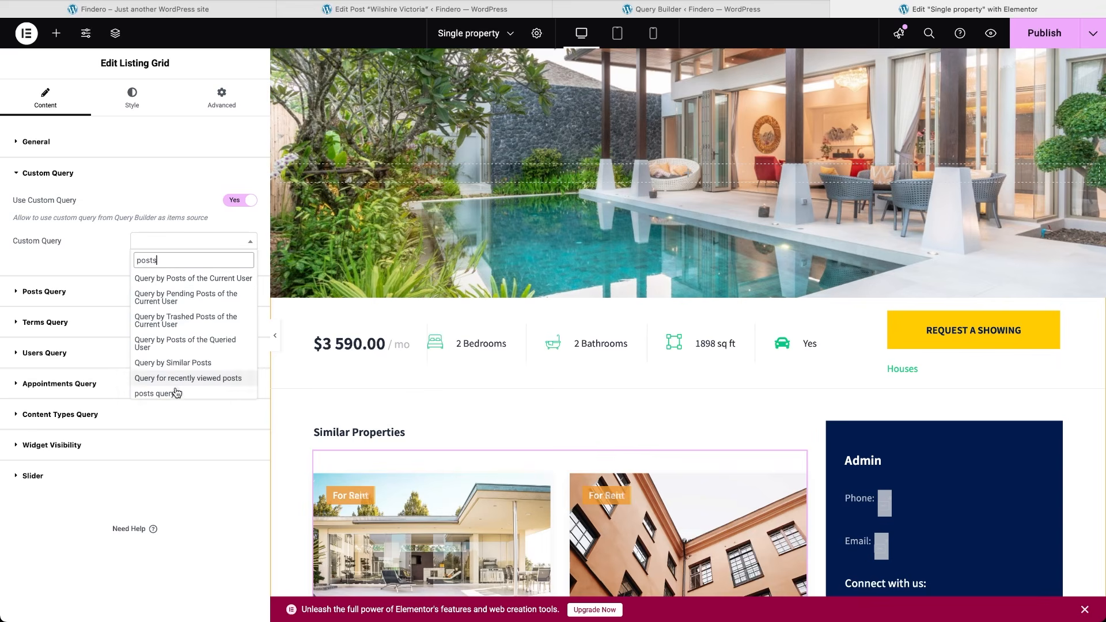
click(173, 394)
key(ctrl+s)
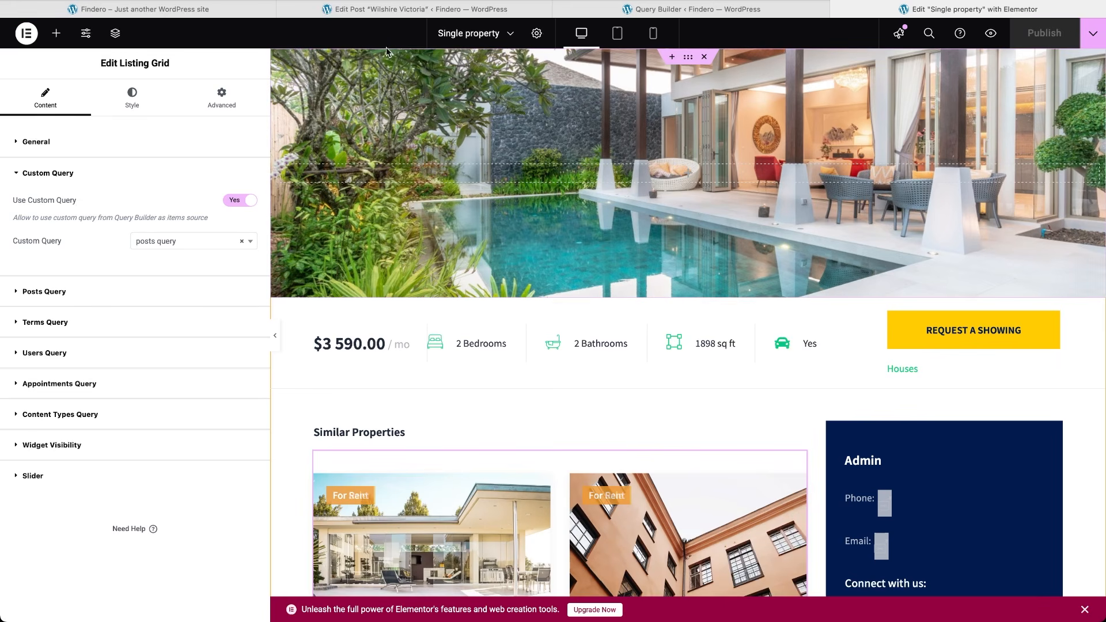
- View the Wilshire Victoria property on the live site again to check which related posts its listing shows
click(261, 15)
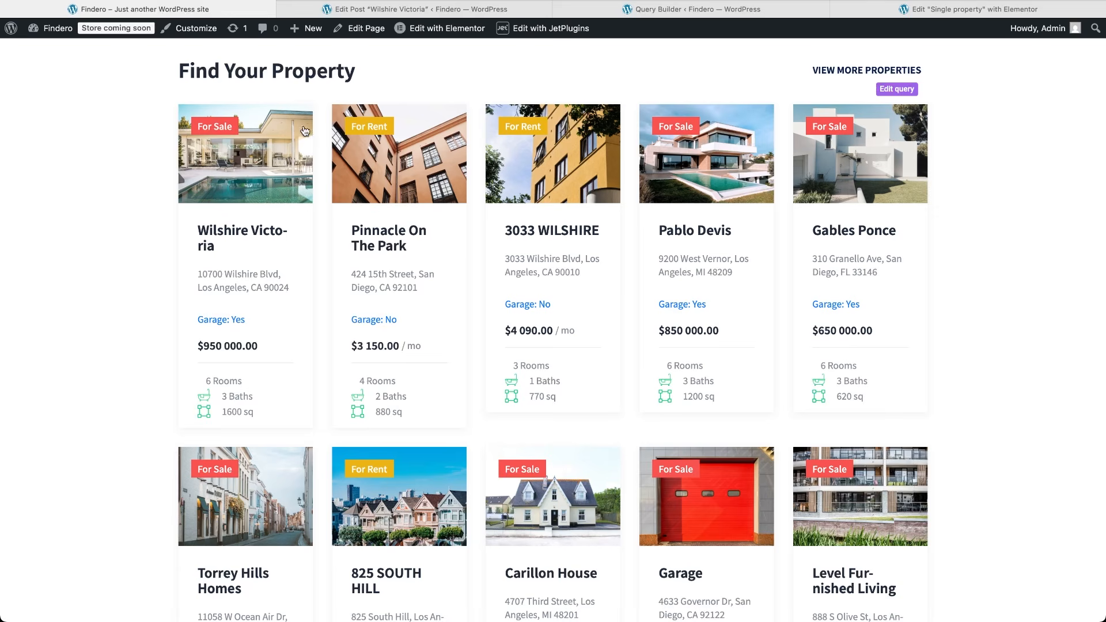
click(248, 233)
scroll(373, 397, down, 3)
scroll(378, 414, down, 6)
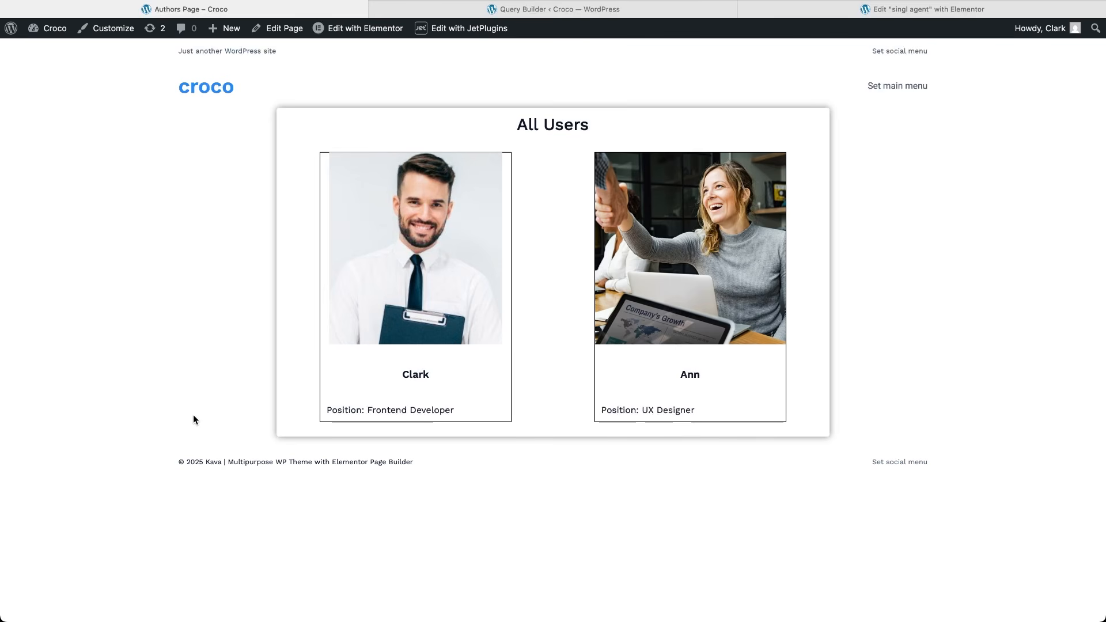
- On the Croco site, view both users' profile pages from the All Users listing and compare their project lists
click(364, 336)
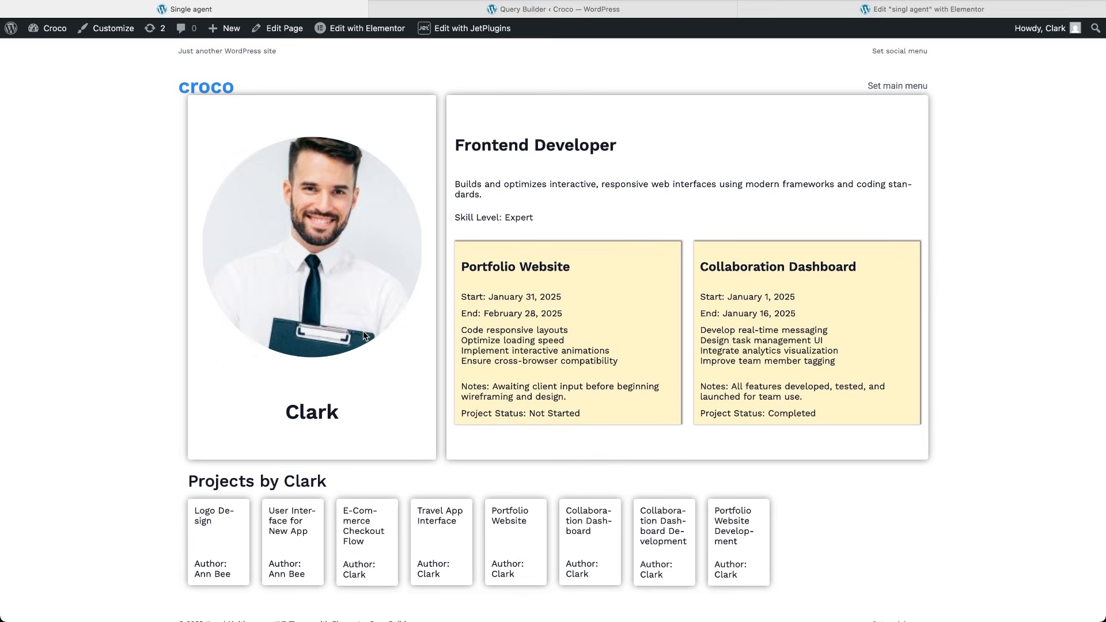
scroll(365, 336, left, 5)
click(638, 304)
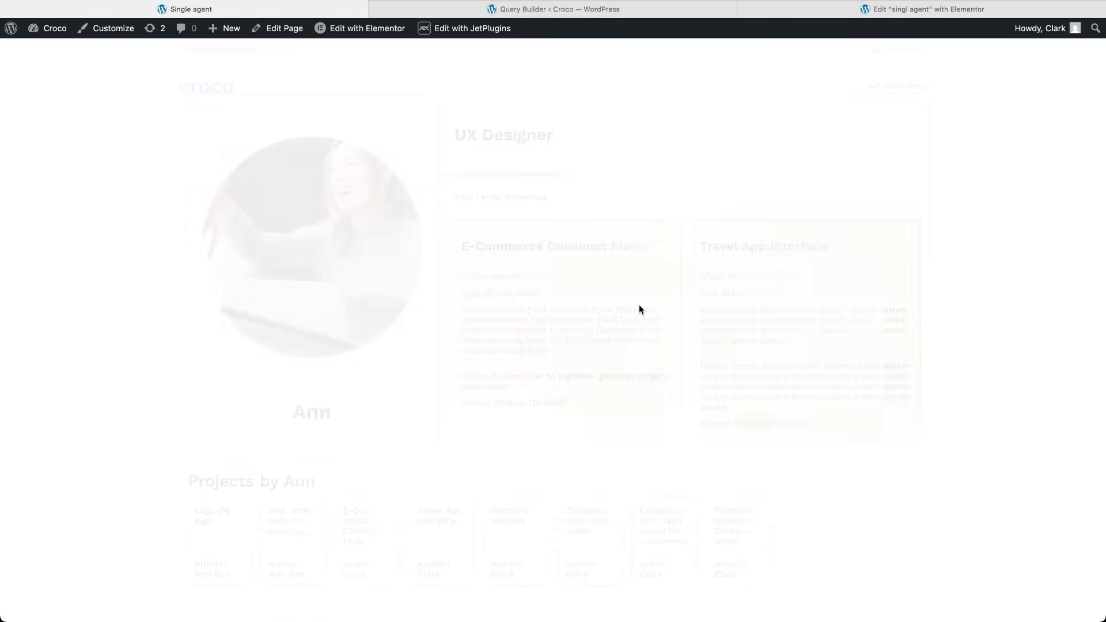
scroll(639, 304, left, 5)
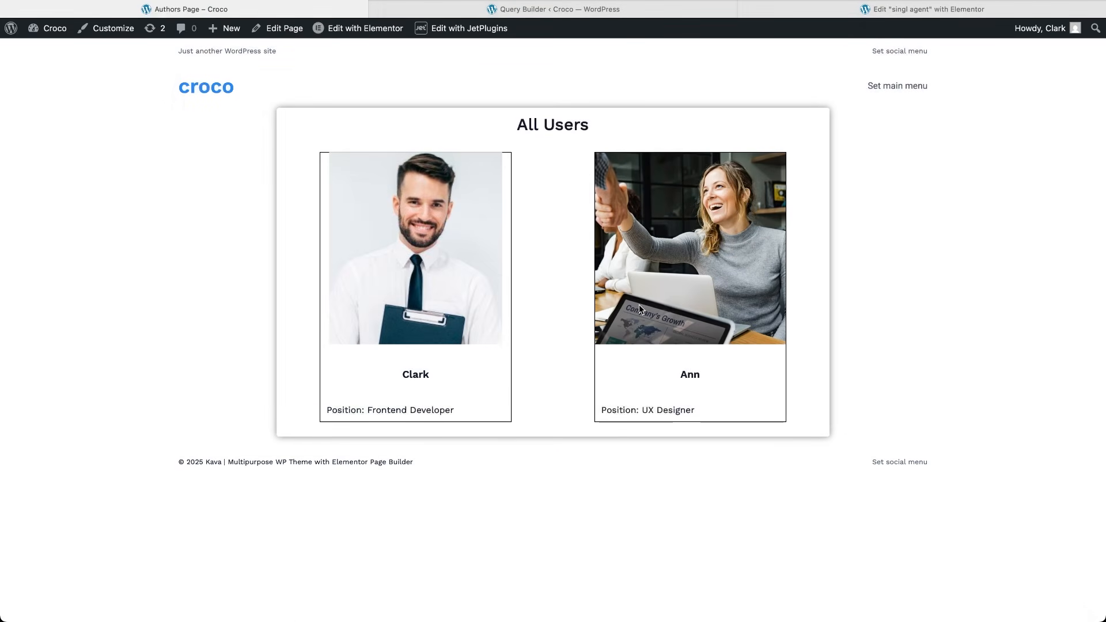
- In the Croco site's Query Builder, start a new query named "user posts" and set its post type to Team Projects
click(542, 11)
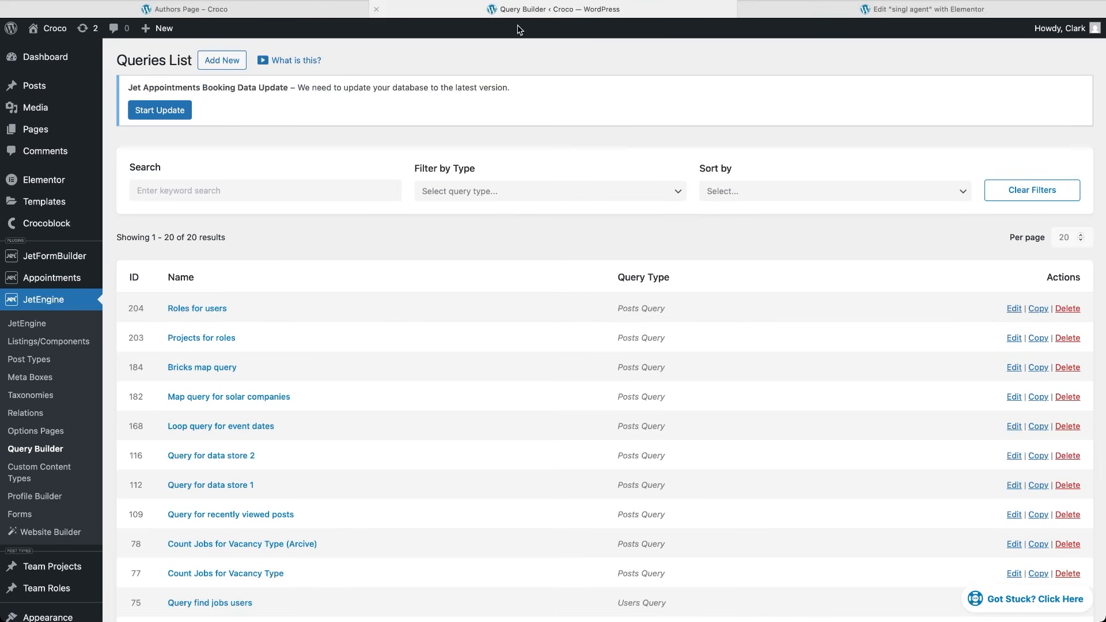
click(227, 53)
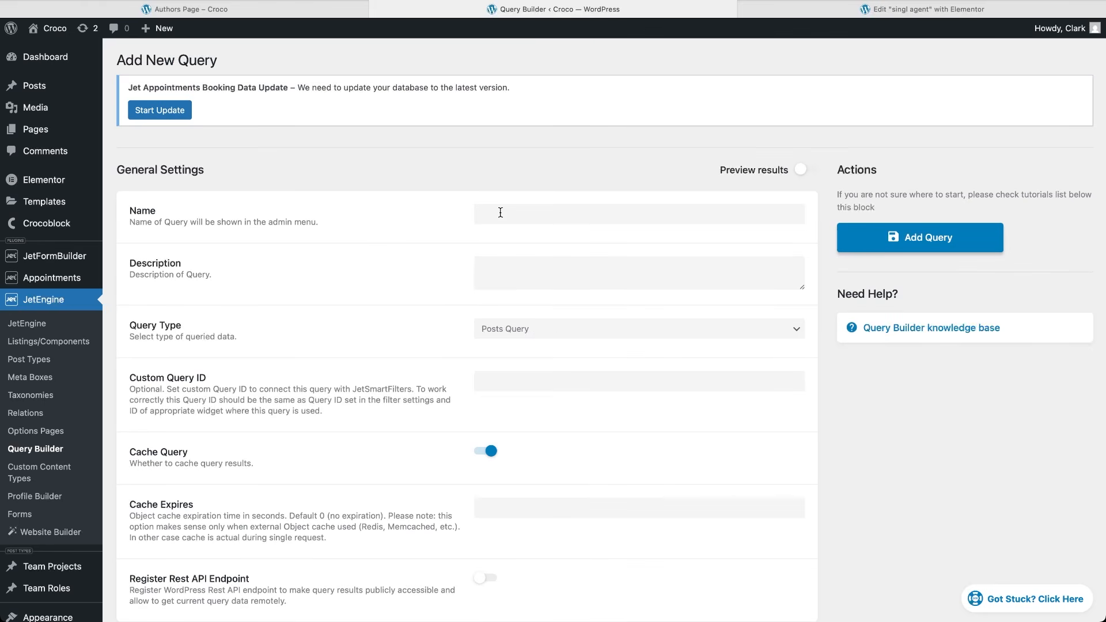
click(501, 212)
text(user posts)
scroll(574, 470, down, 8)
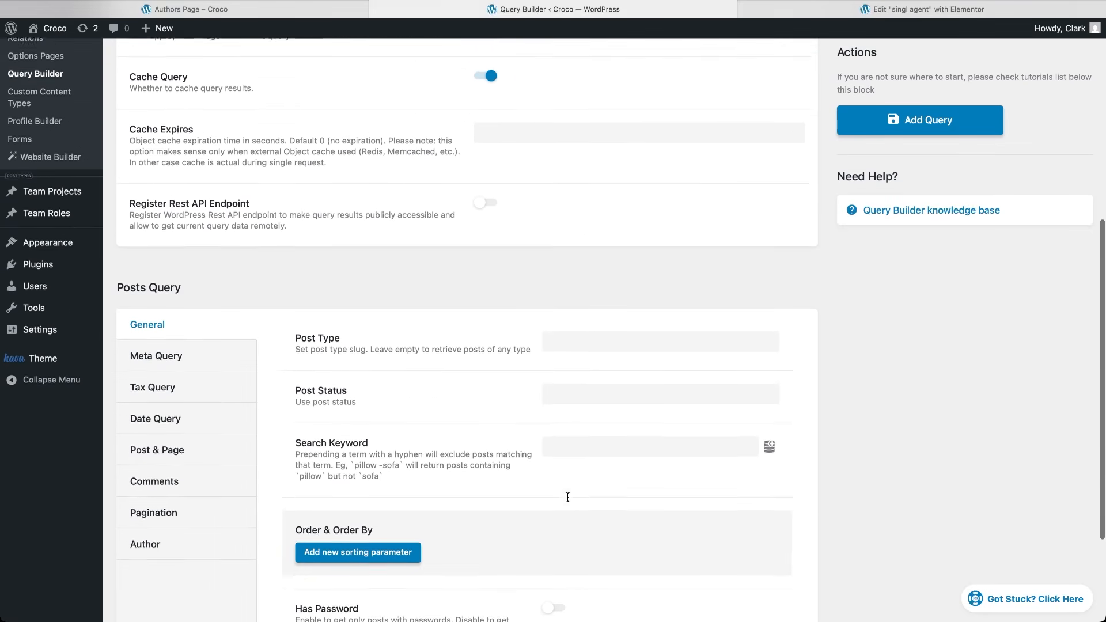
click(622, 261)
click(612, 294)
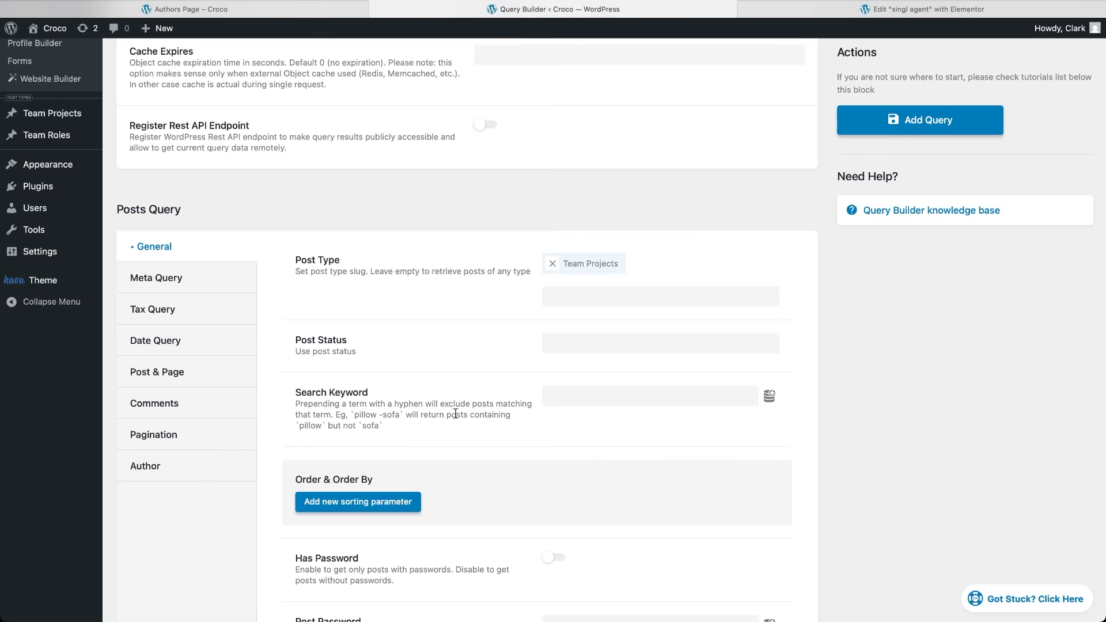
- Filter the query by author by filling Author ID with a dynamic user macro, and add the query
click(222, 470)
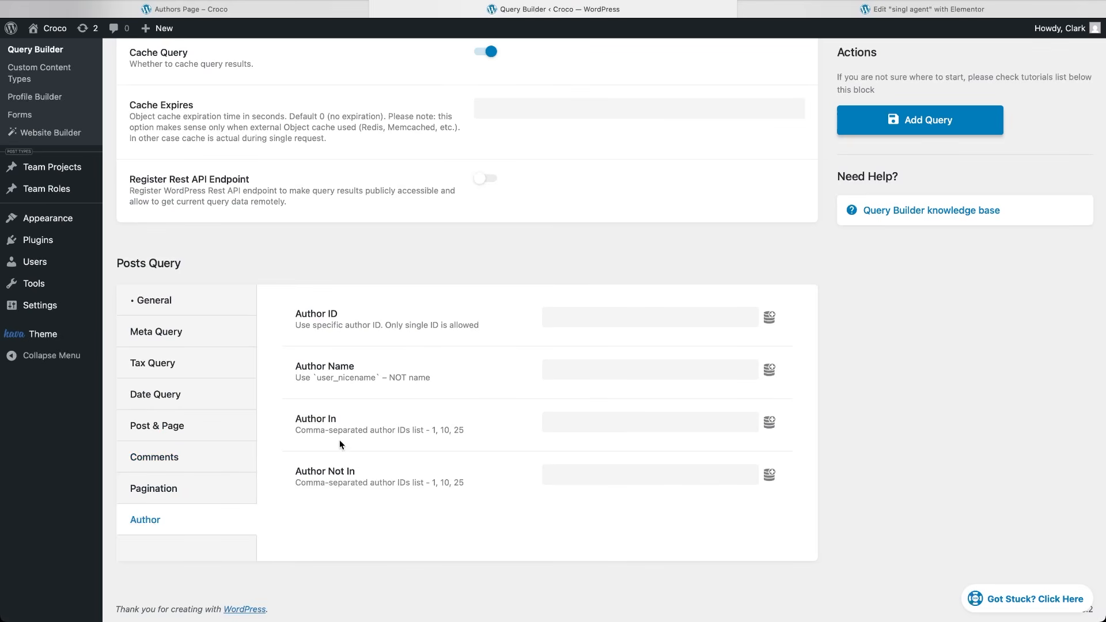
click(771, 318)
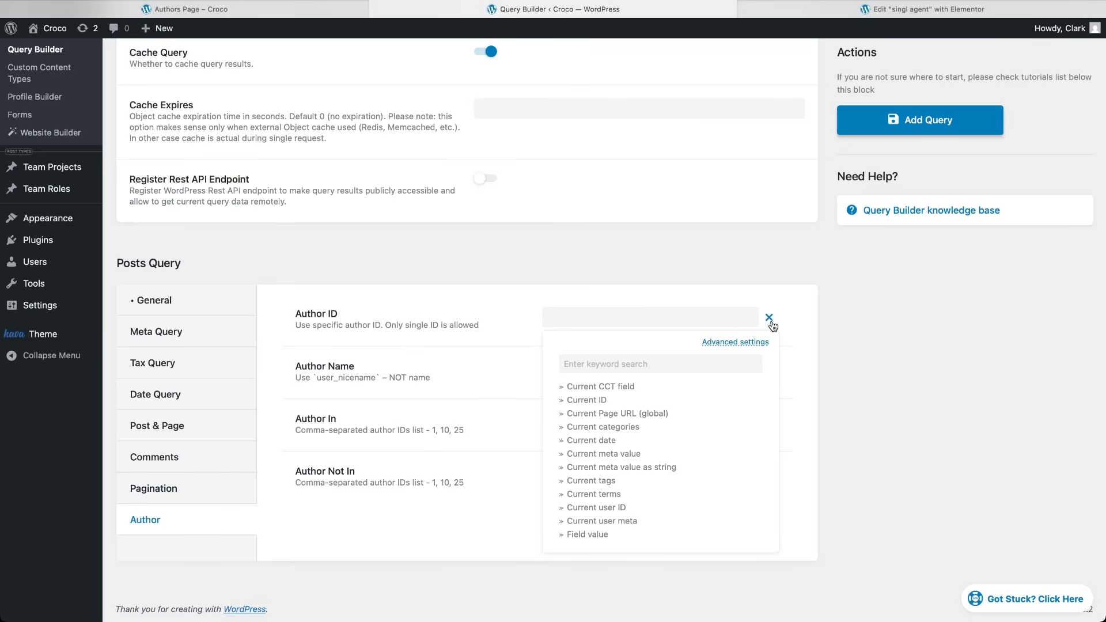
click(616, 515)
click(918, 123)
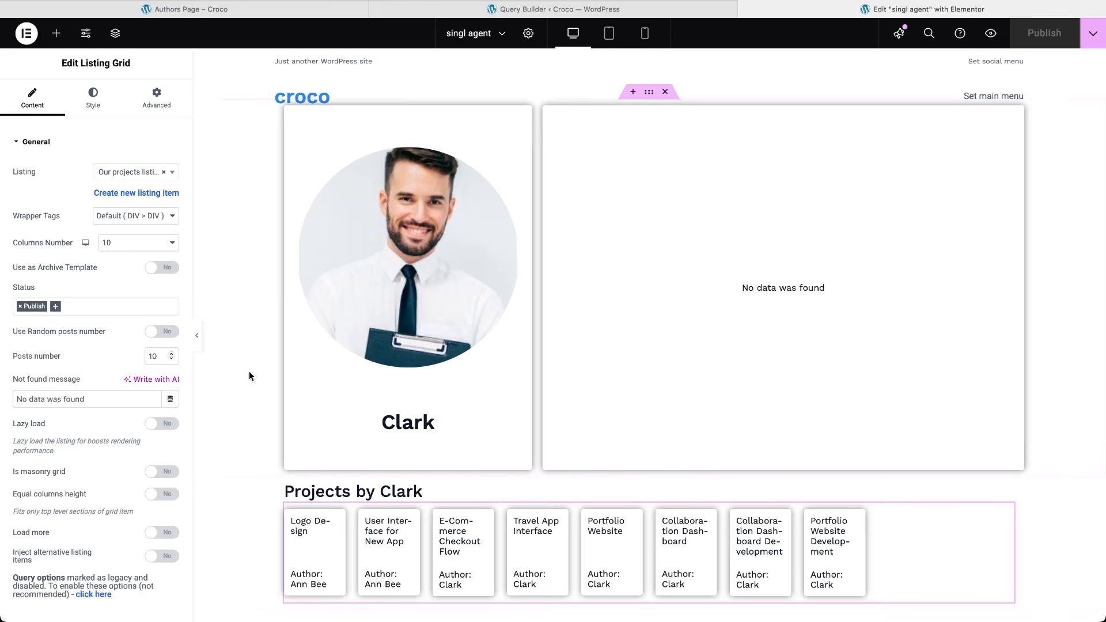
- Enable a custom query for the projects listing grid in the "singl agent" template and choose the "user posts" query
click(45, 147)
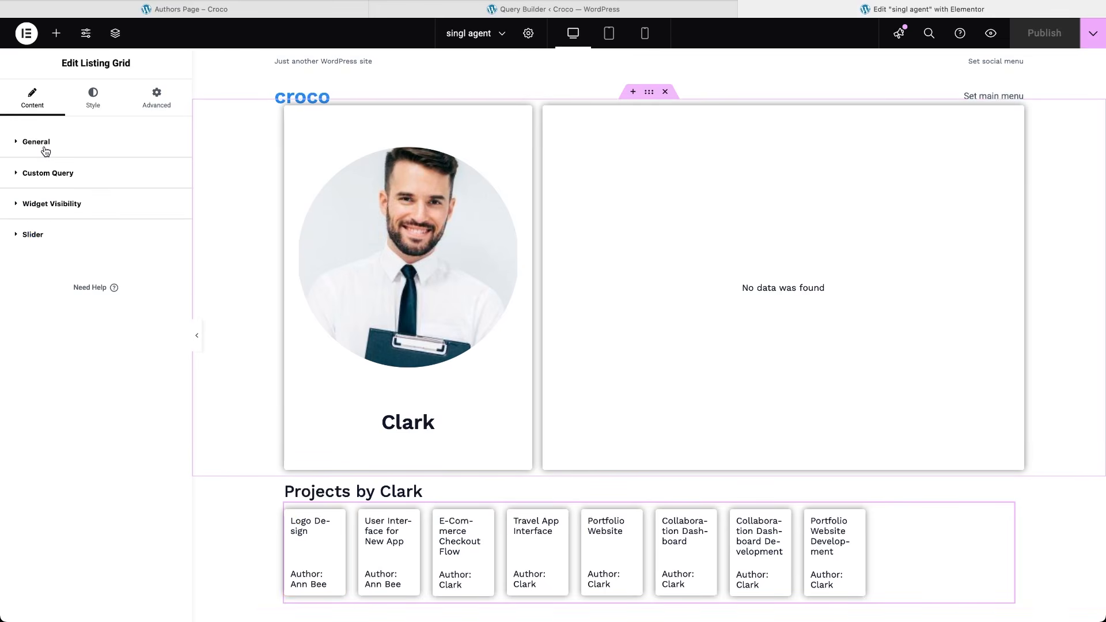
click(56, 180)
click(130, 250)
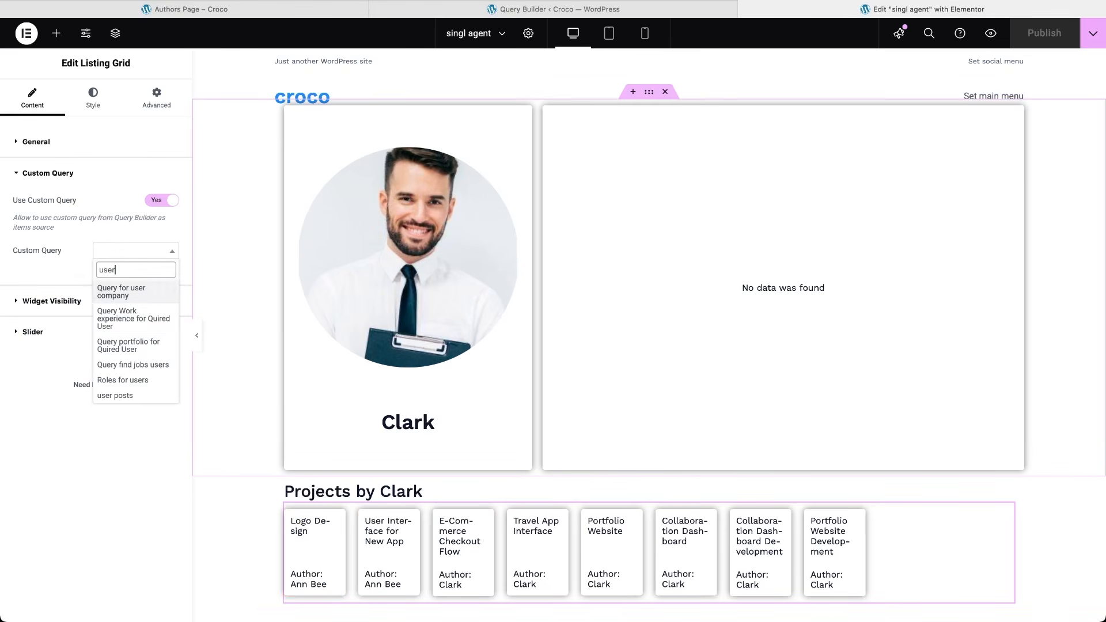
click(128, 398)
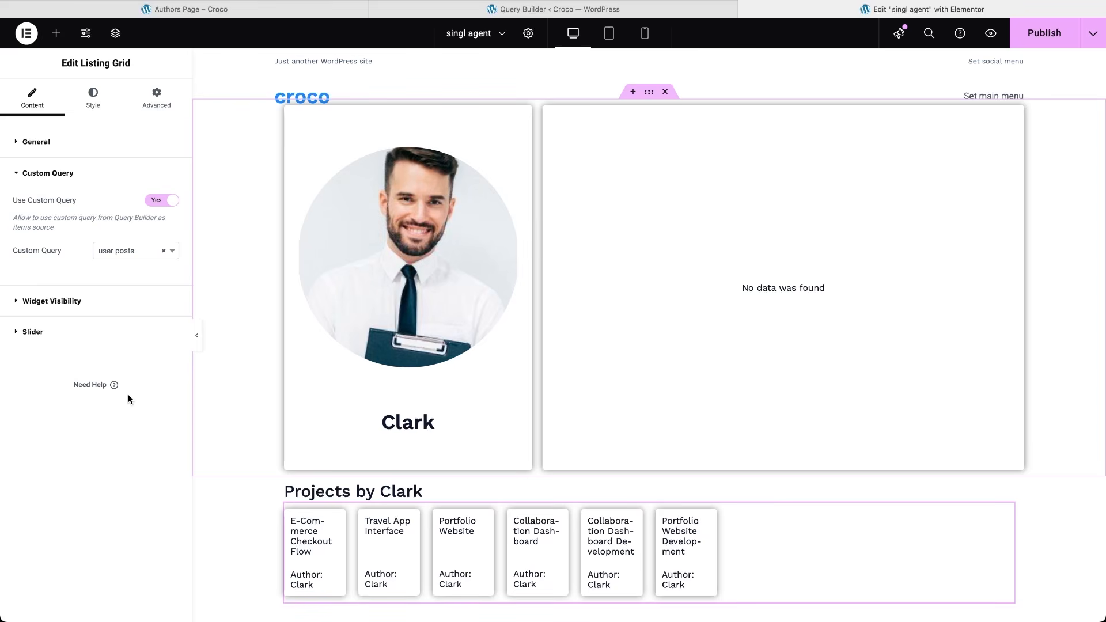
- On the live Authors Page, view both users' profiles to check which projects each one lists
click(329, 11)
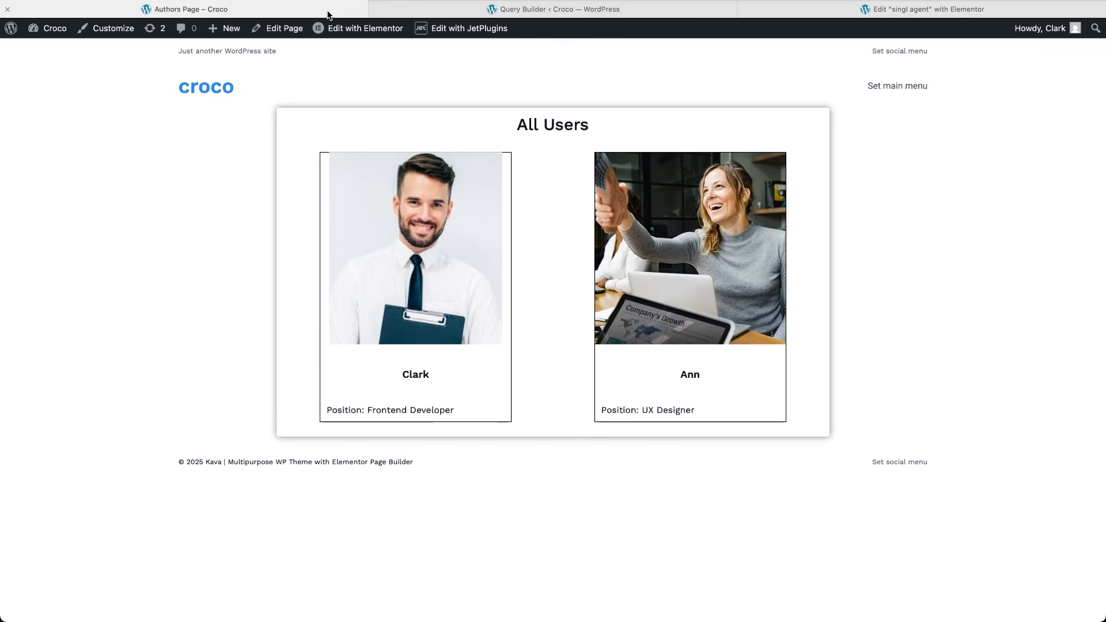
click(415, 271)
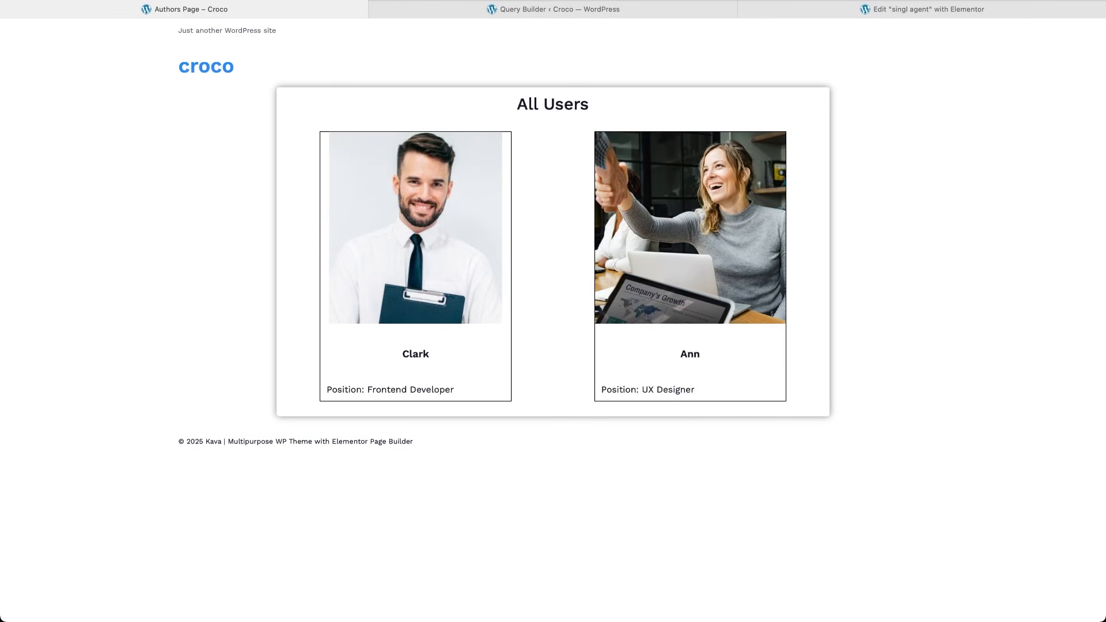
click(685, 265)
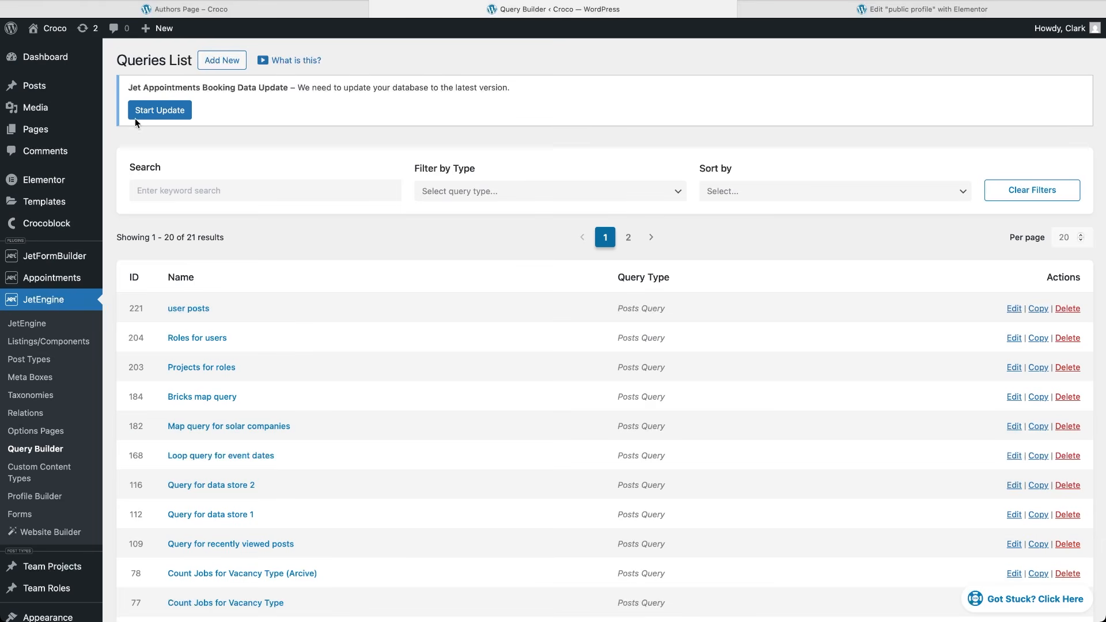
- In the Query Builder, start a new posts query named "current author query" and set its post type to Team Projects
click(221, 64)
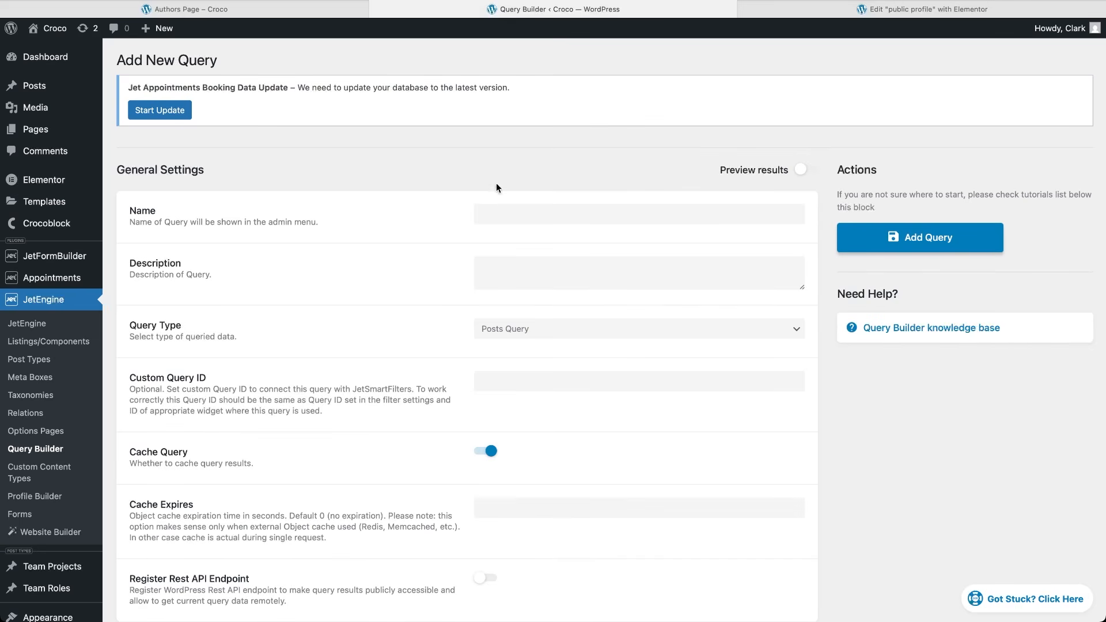
click(503, 213)
text(current author query)
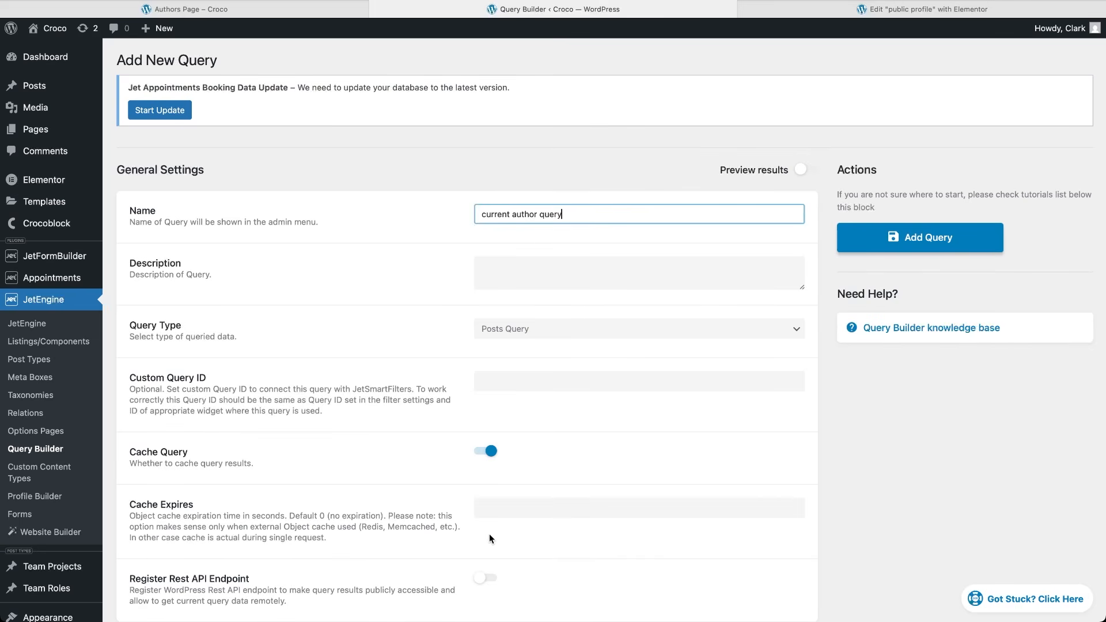
scroll(489, 539, down, 4)
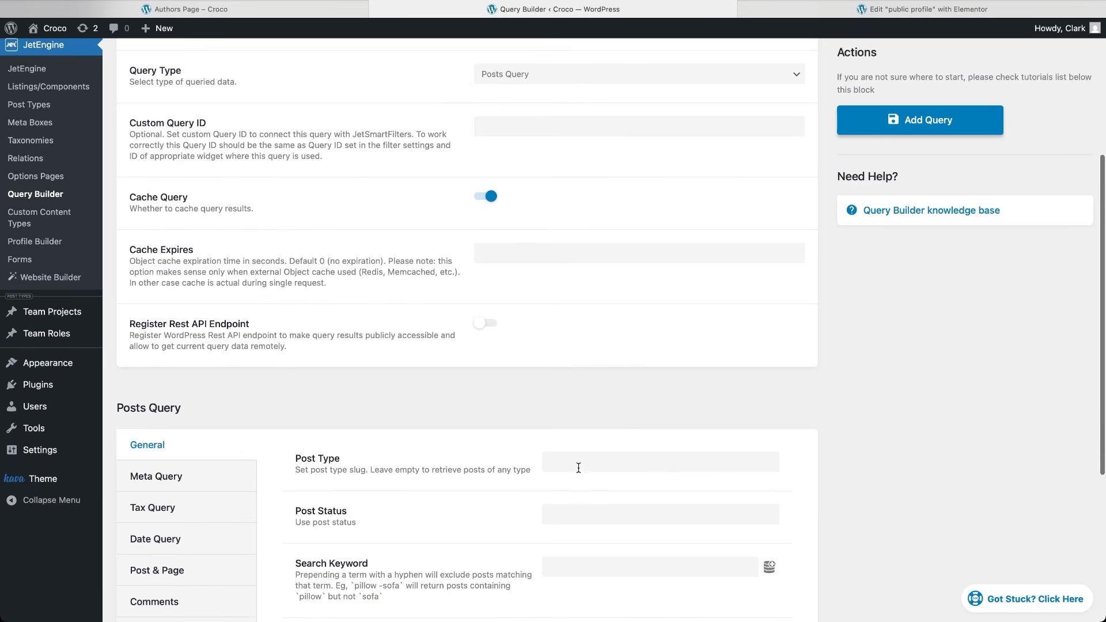
click(587, 465)
text(pro)
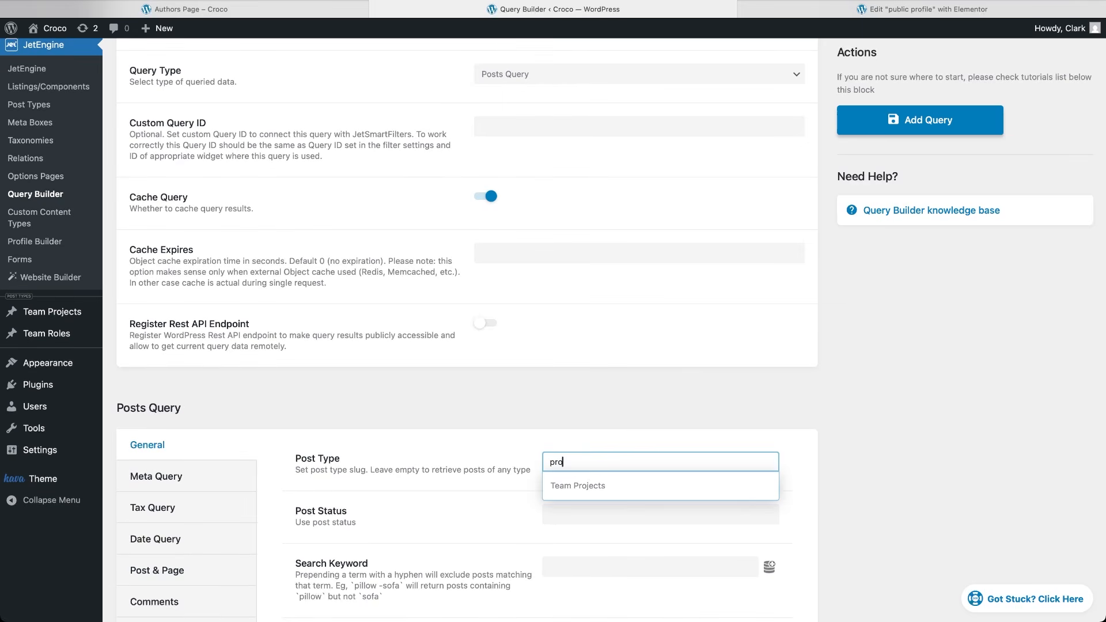
key(Down)
key(Return)
- Filter the query by author by setting Author ID to the Queried user ID macro, and add the query
scroll(278, 569, down, 3)
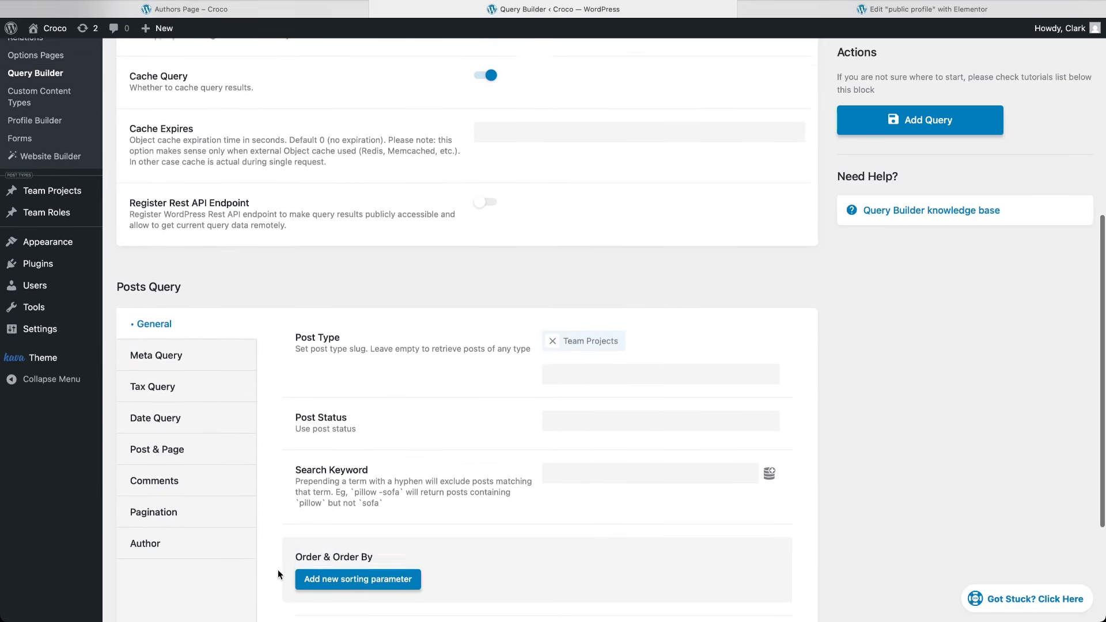
click(222, 511)
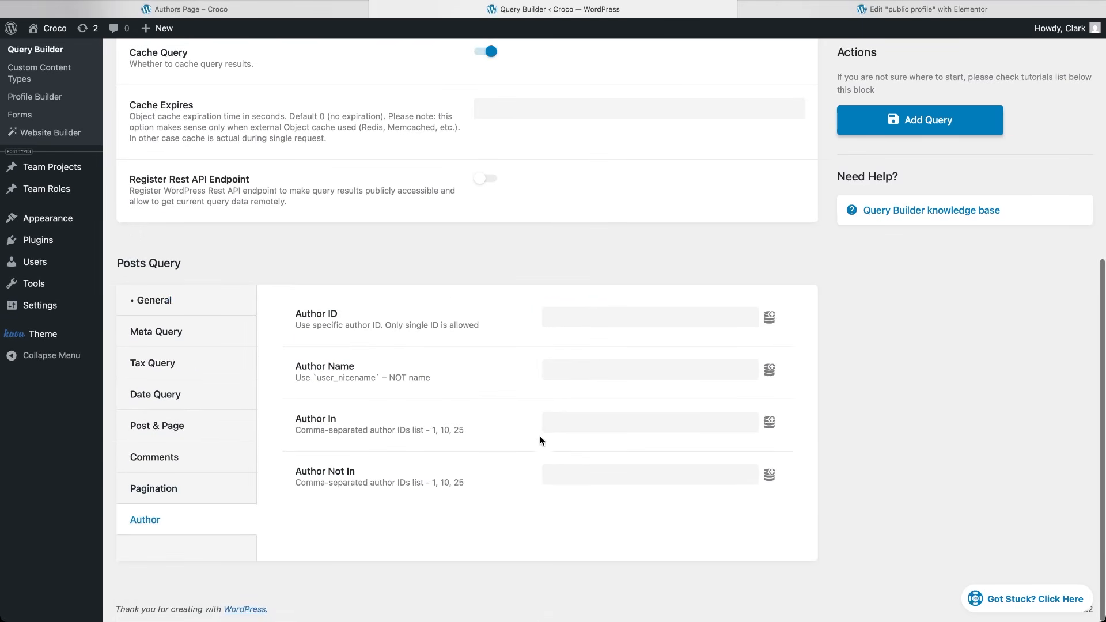
click(770, 317)
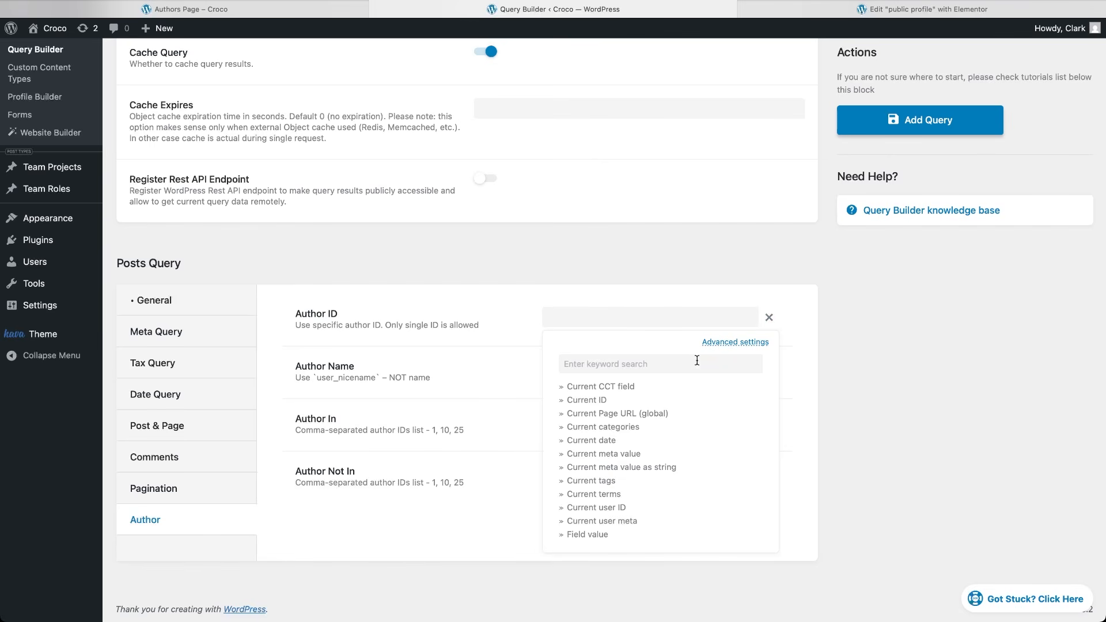
text(quer)
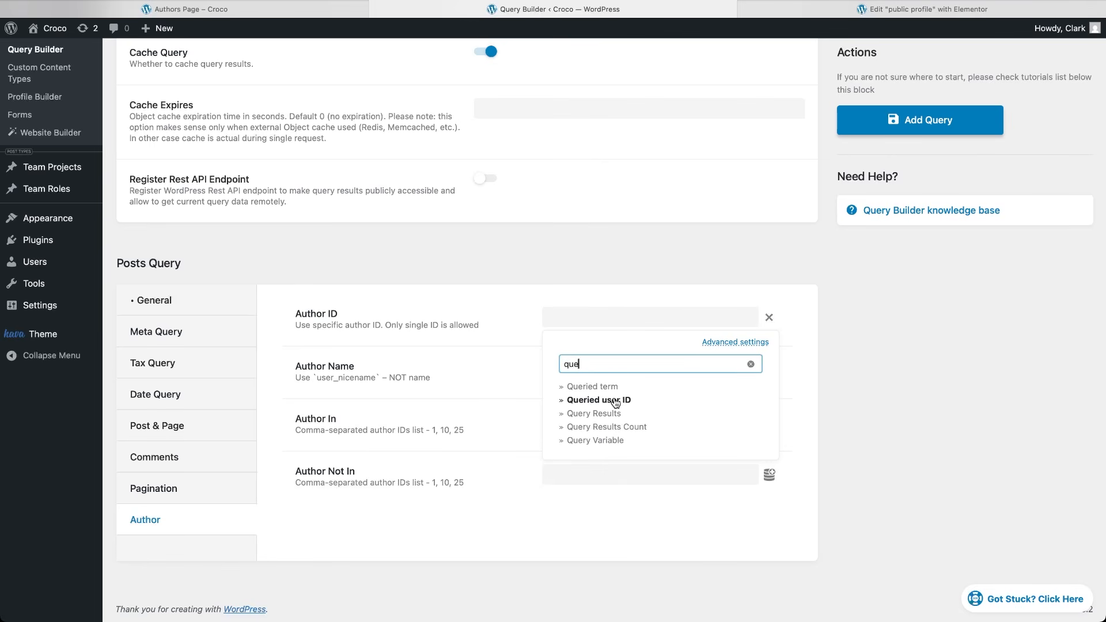
click(616, 402)
click(884, 128)
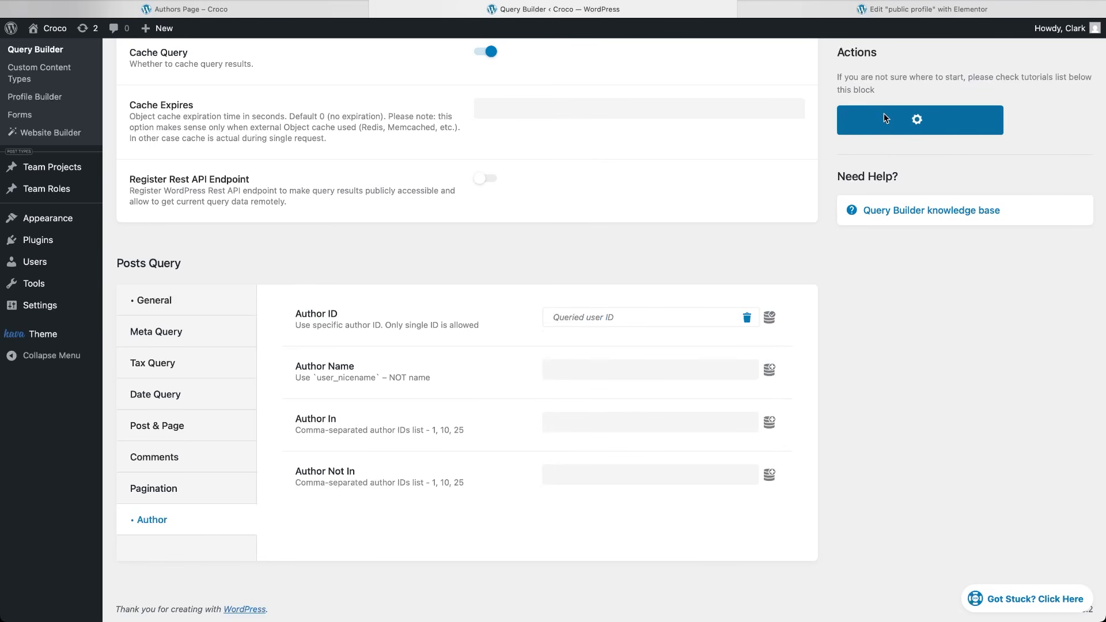
- In the "public profile" template, enable a custom query for the projects listing grid and choose "current author query"
click(942, 12)
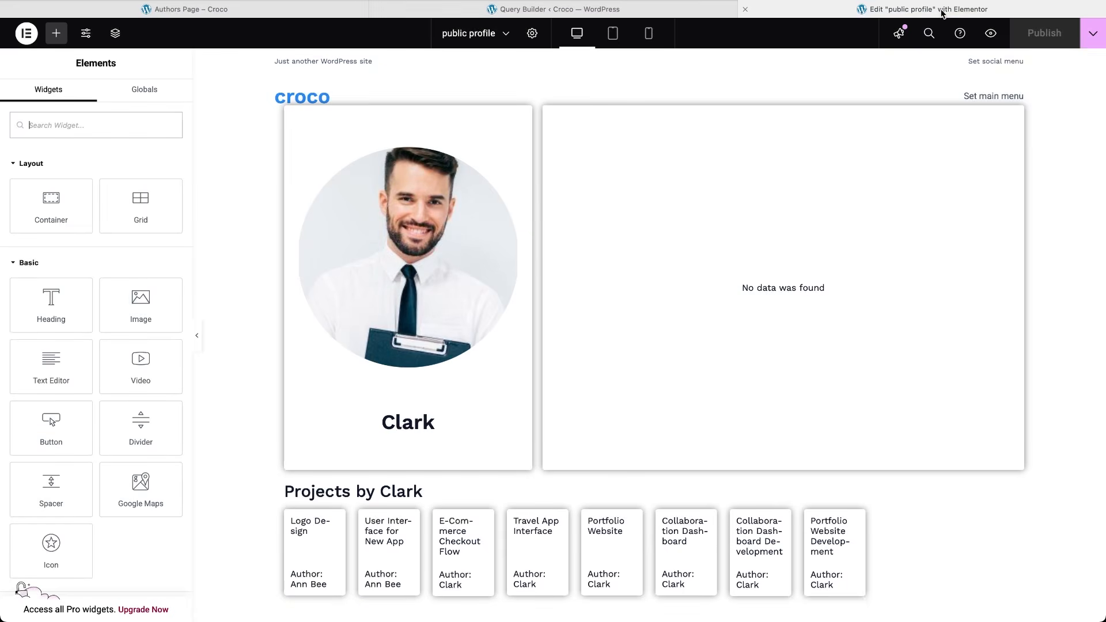
click(490, 552)
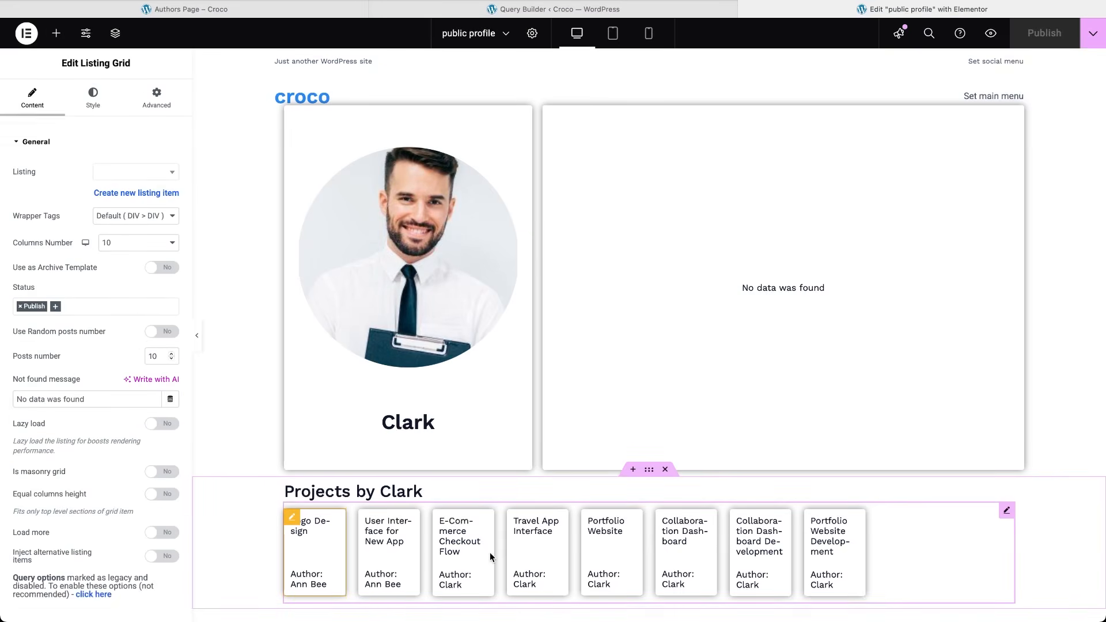
click(40, 142)
click(49, 174)
click(162, 200)
click(135, 251)
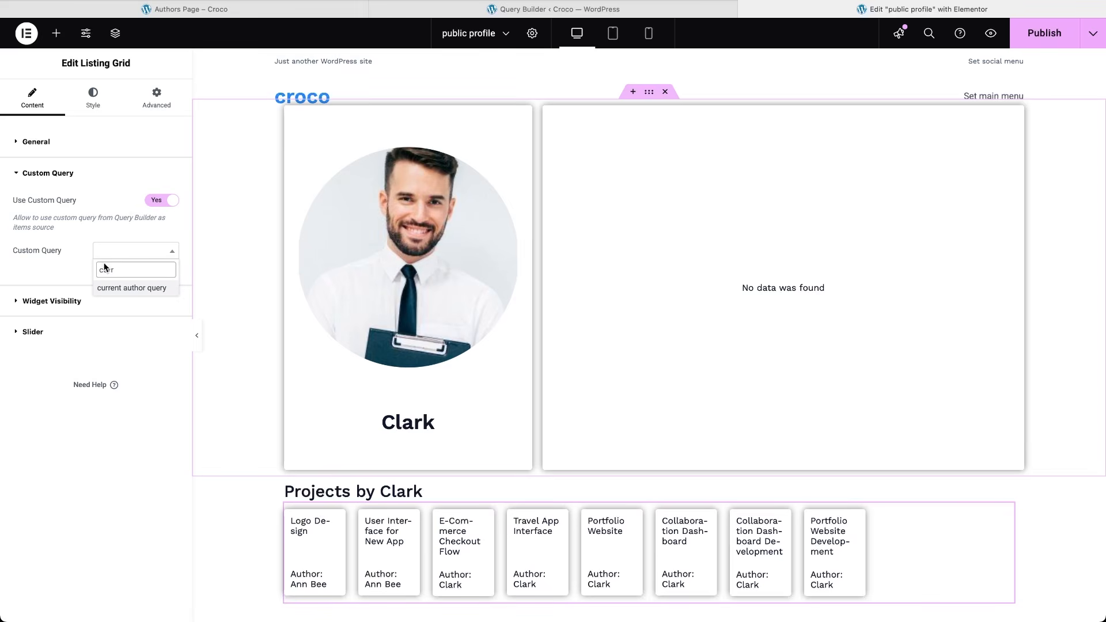
click(105, 287)
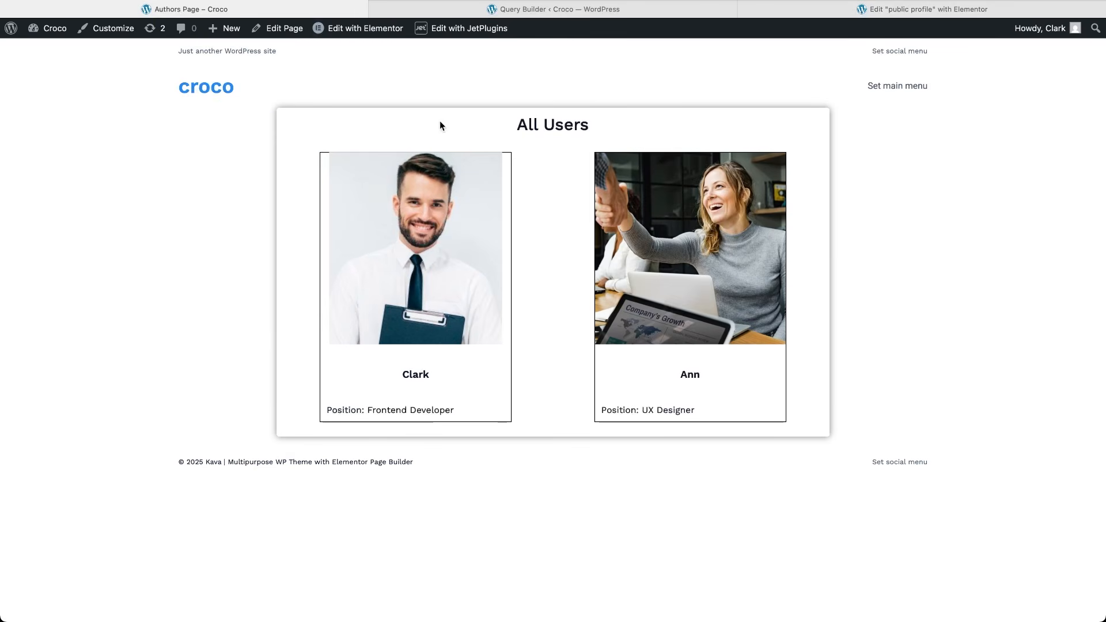
- View both users' public profile pages from the All Users listing and compare the authors of the listed projects
click(415, 252)
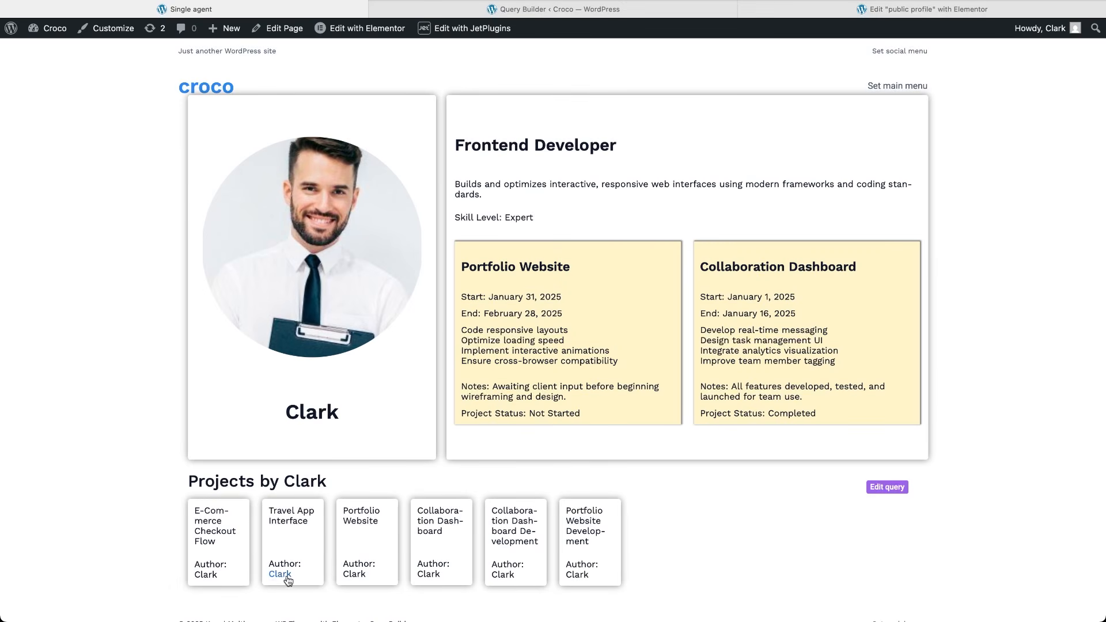
click(352, 574)
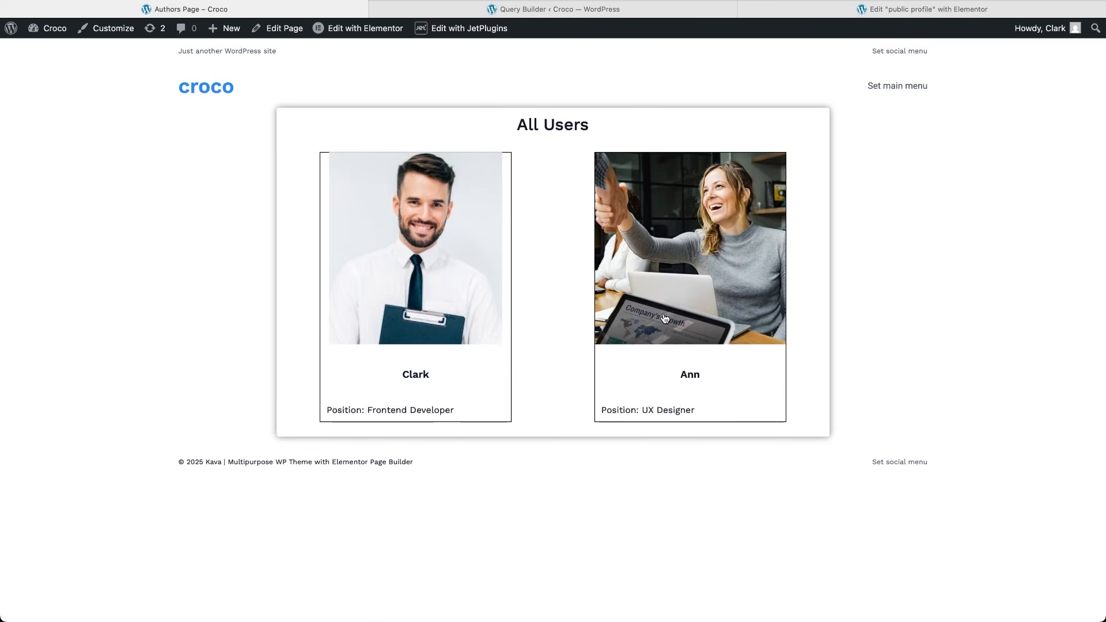
click(667, 314)
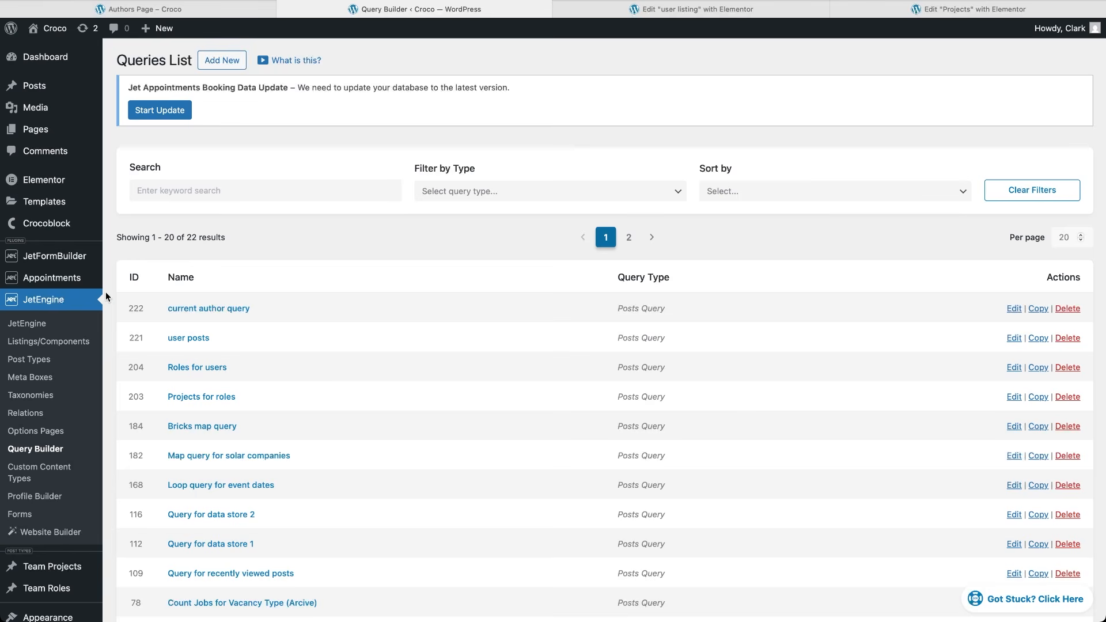
- In the Query Builder, start a new query named "author of post" and set its type to Users Query
click(222, 60)
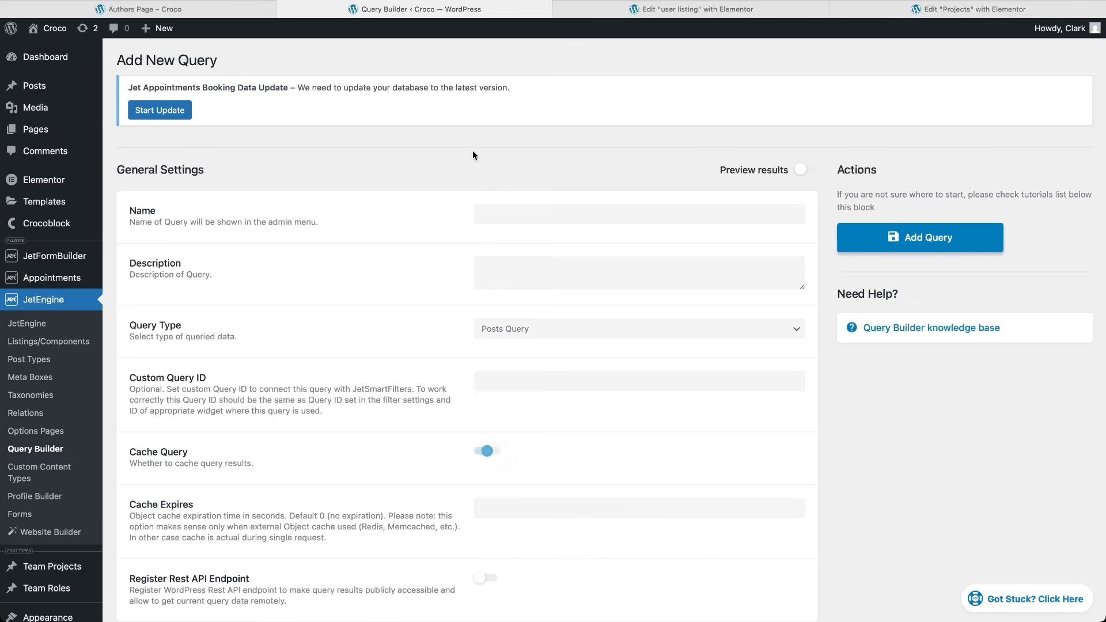
click(494, 211)
text(author of post)
click(512, 329)
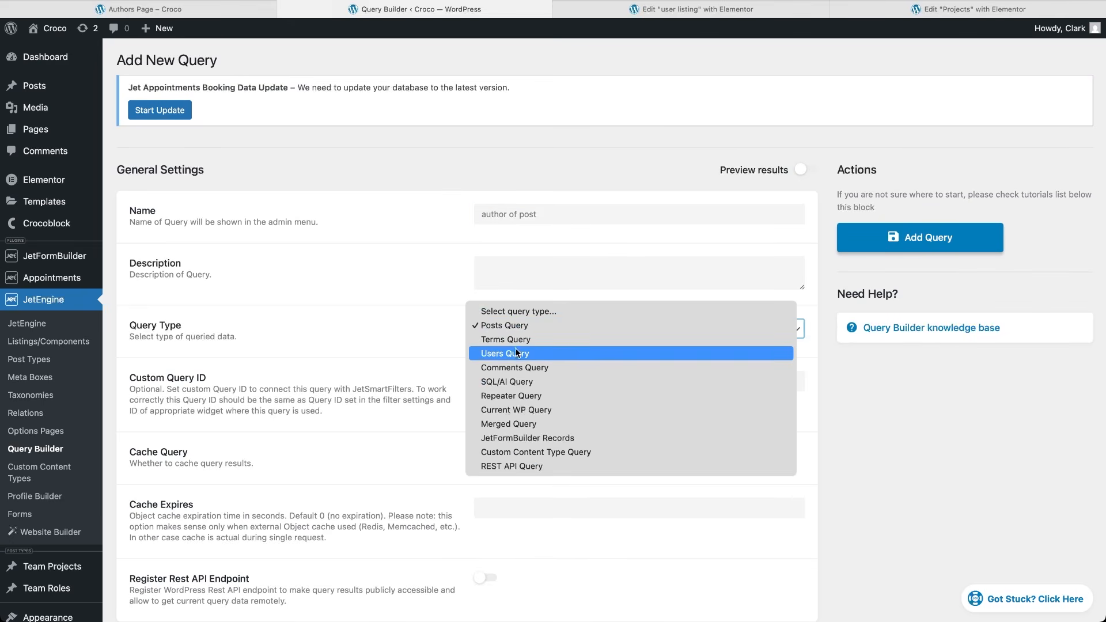
click(515, 351)
- Set the query's included users to the Post author ID macro and add the query
scroll(472, 538, down, 6)
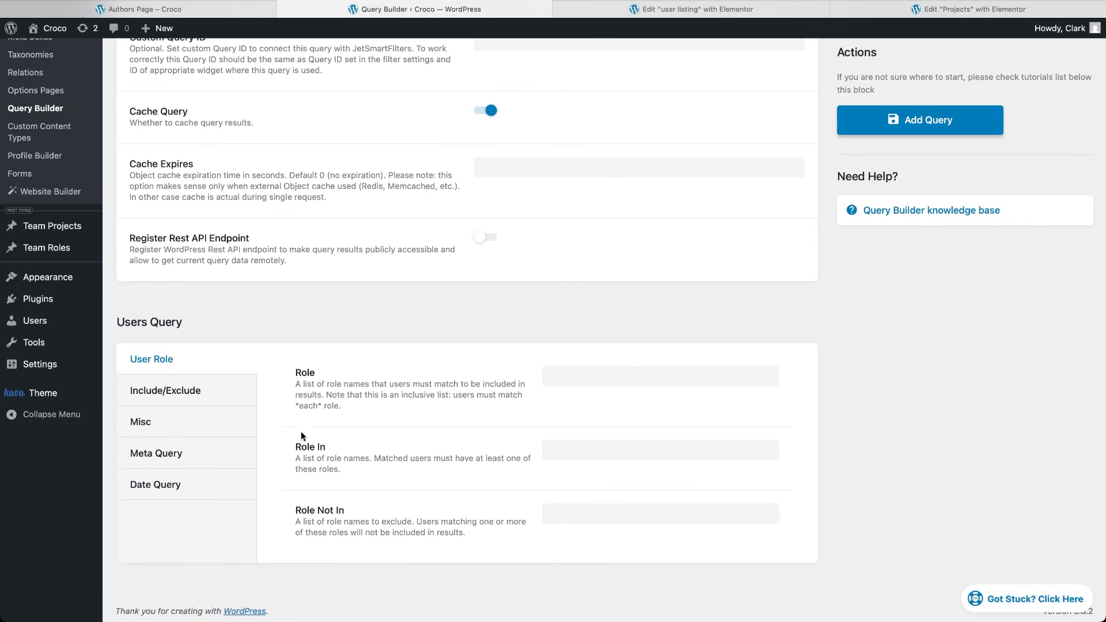
click(209, 396)
click(769, 411)
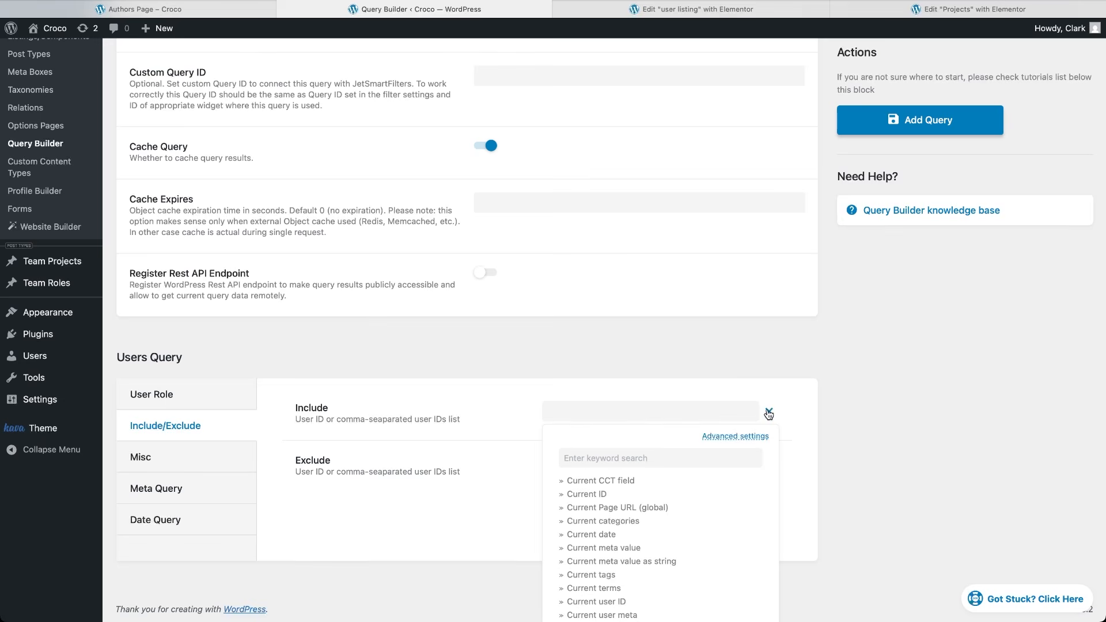
click(709, 456)
text(po)
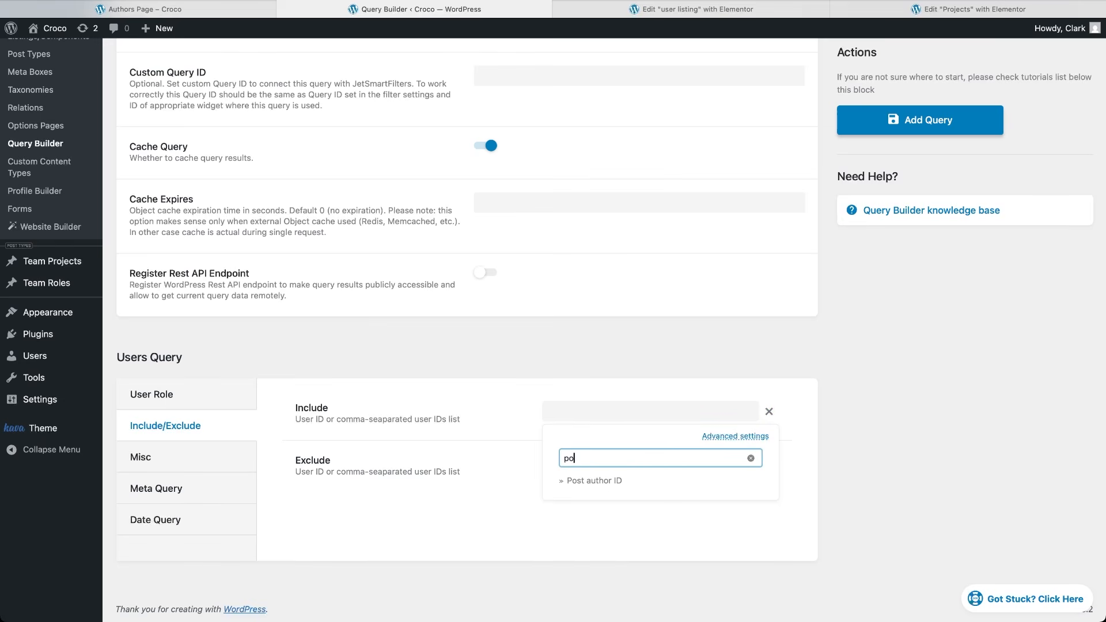
click(640, 484)
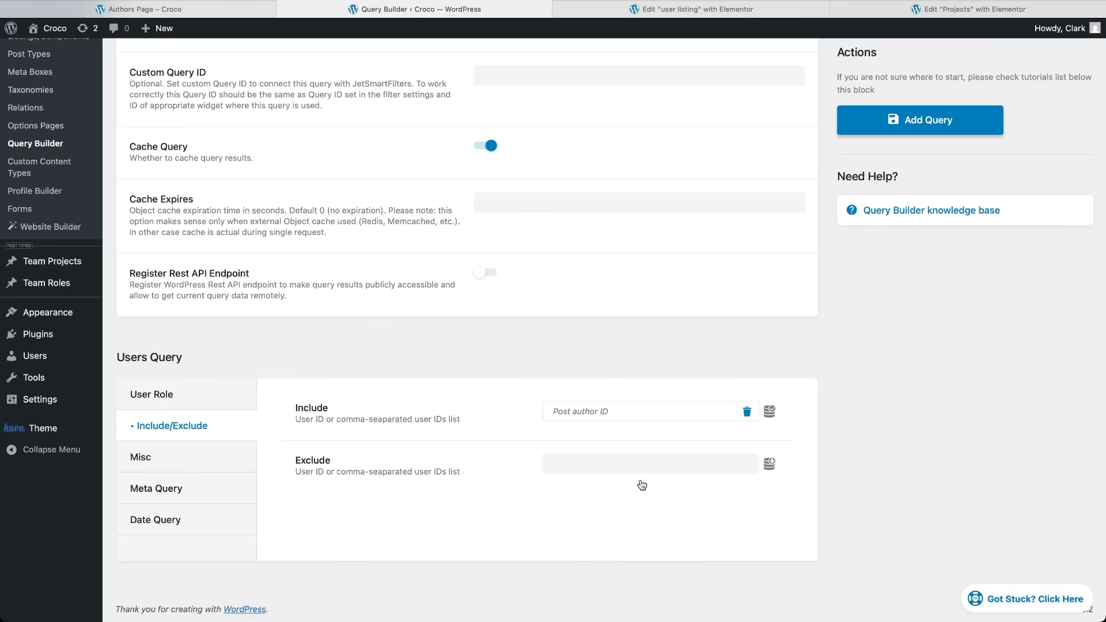
click(875, 118)
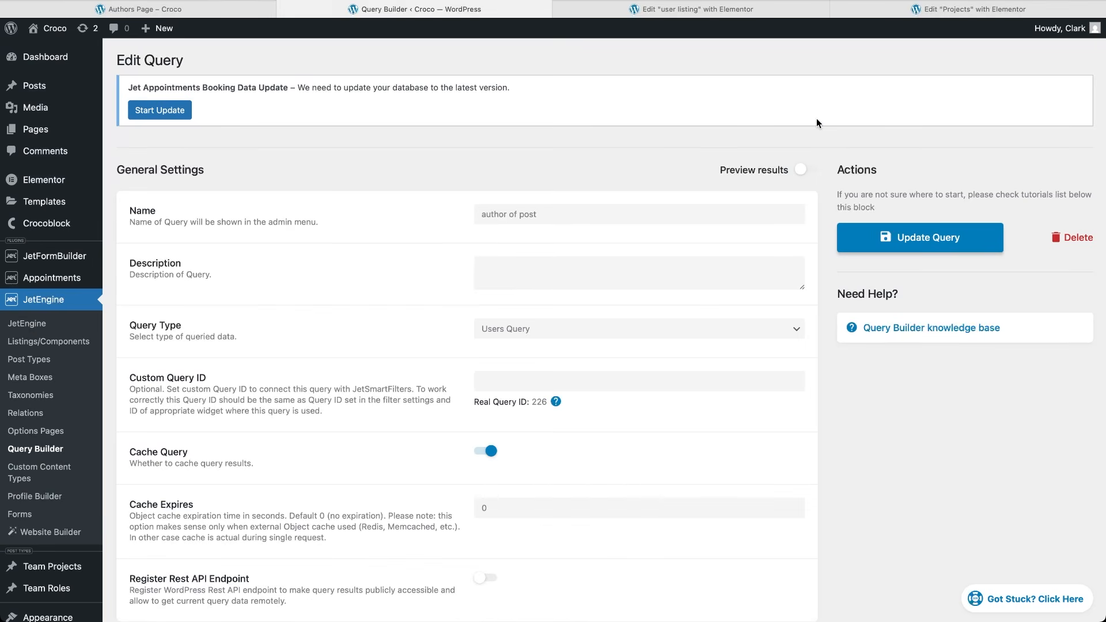
- In the Projects template, place a Listing Grid in the empty container beside the Projects heading, using "user listing" in 1 column
click(704, 10)
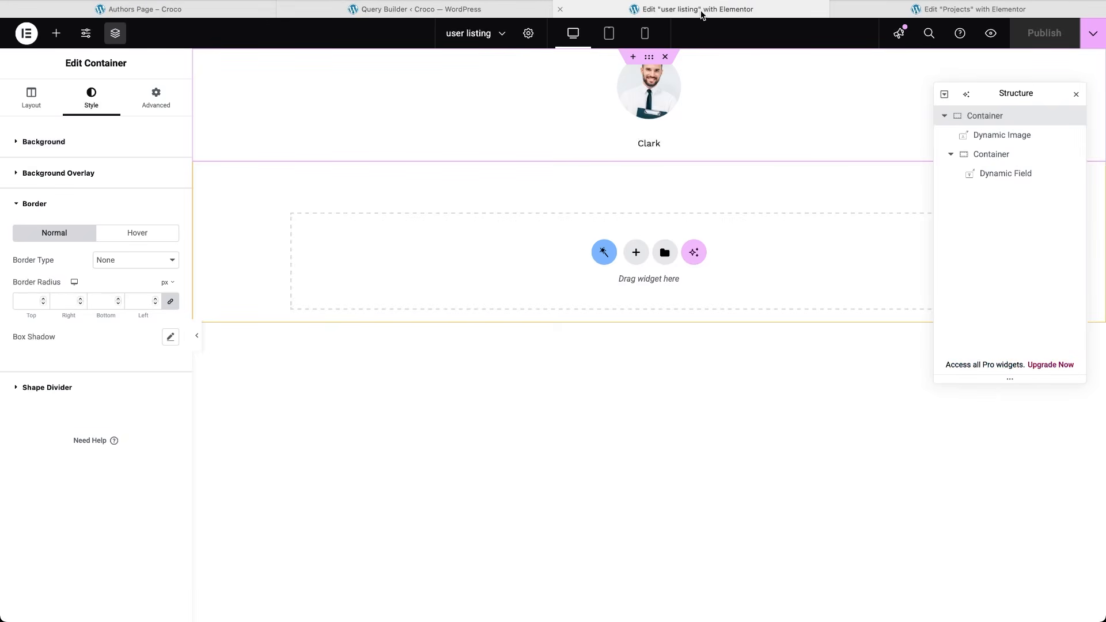
click(954, 13)
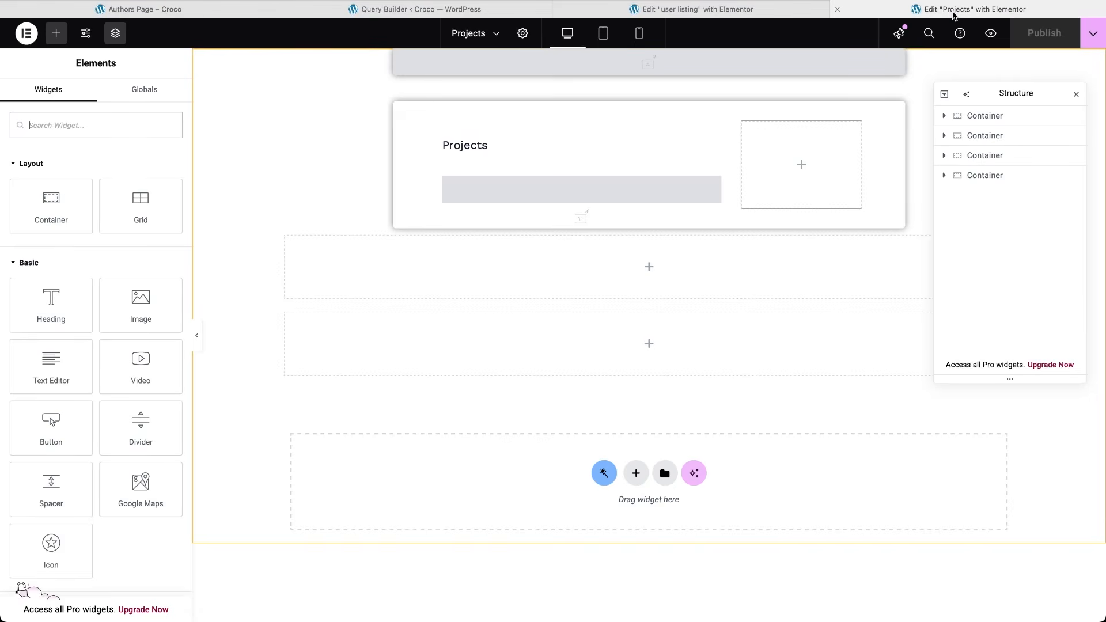
text(listing grid)
drag(89, 181, 839, 166)
click(100, 176)
text(use)
click(116, 208)
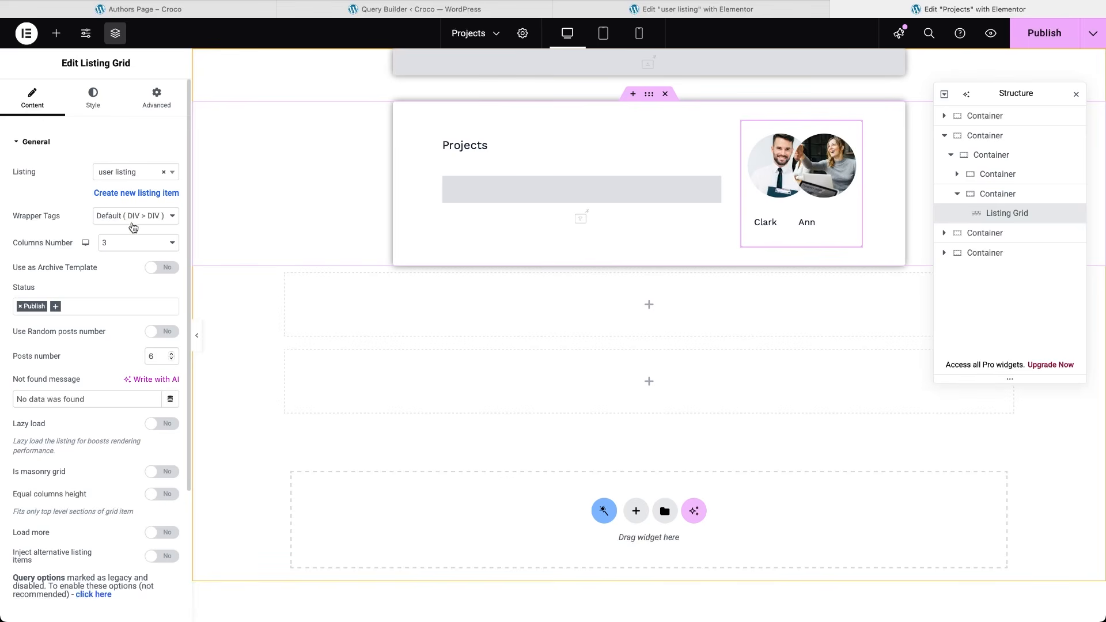
click(134, 242)
click(127, 214)
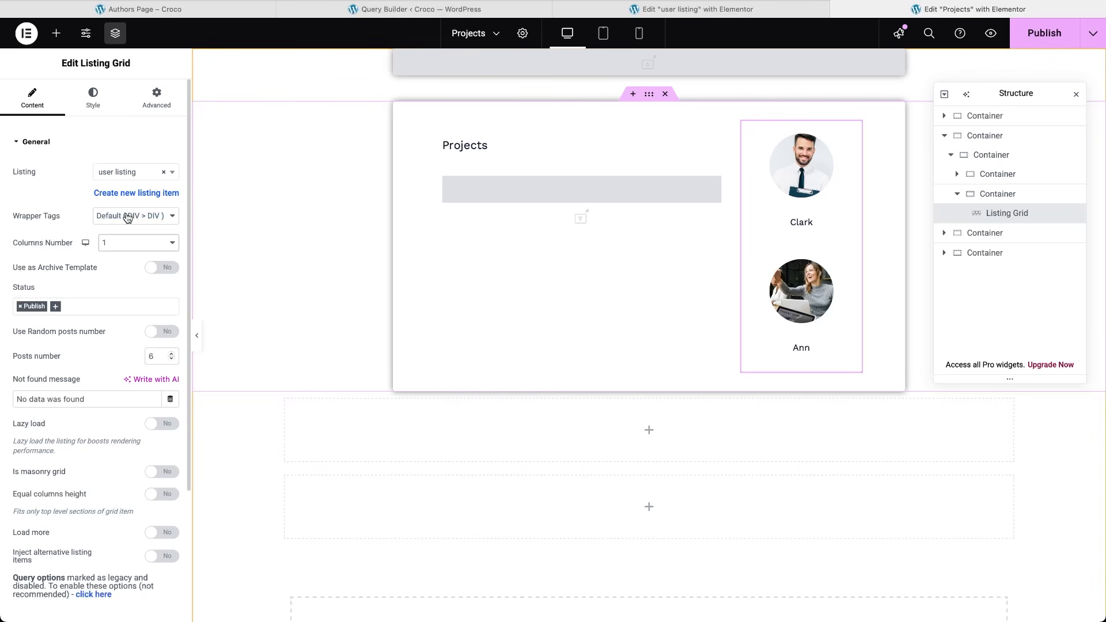
- Enable a custom query for the new user listing grid and choose the "author of post" query
click(37, 143)
click(48, 173)
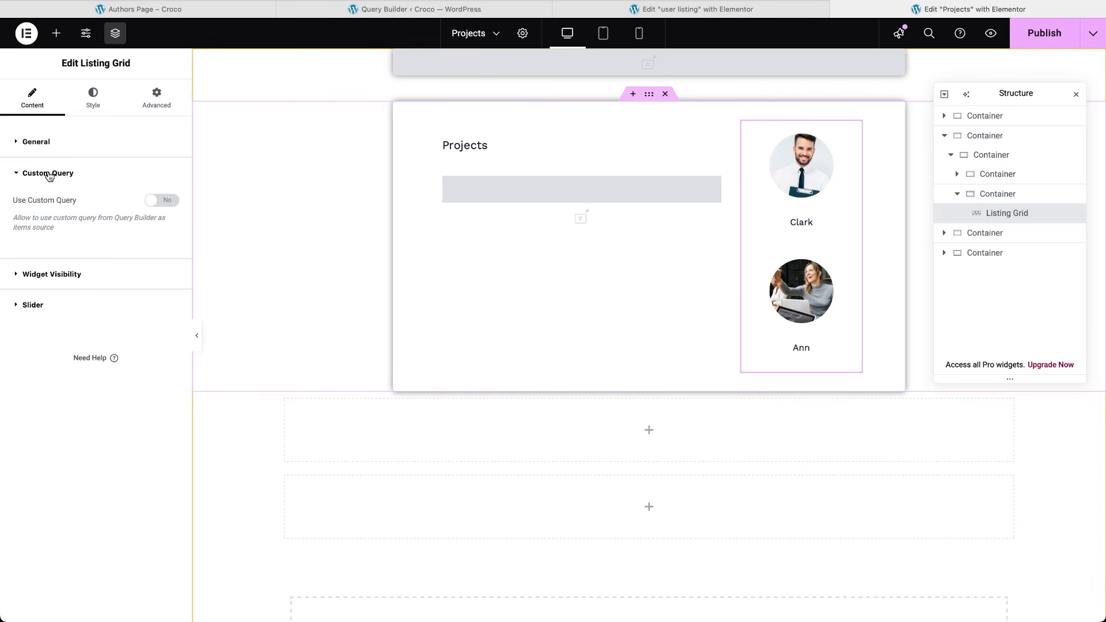
click(164, 200)
click(135, 252)
text(author of post)
click(126, 318)
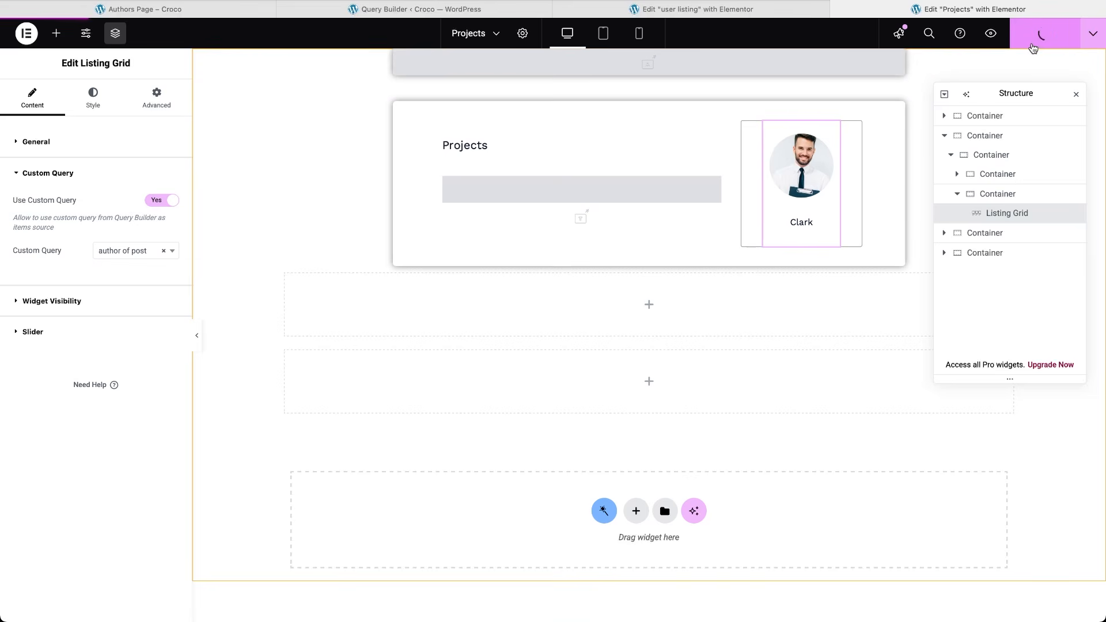
- Publish the Projects template and check the author card on the Logo Design and Travel App Interface project pages
click(1033, 45)
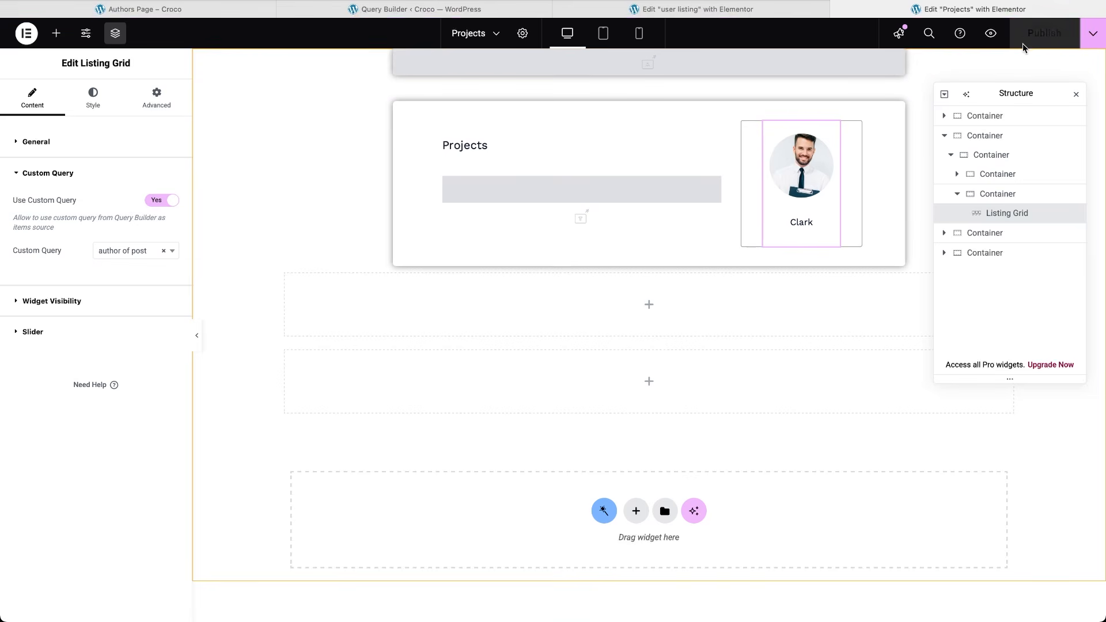
click(170, 10)
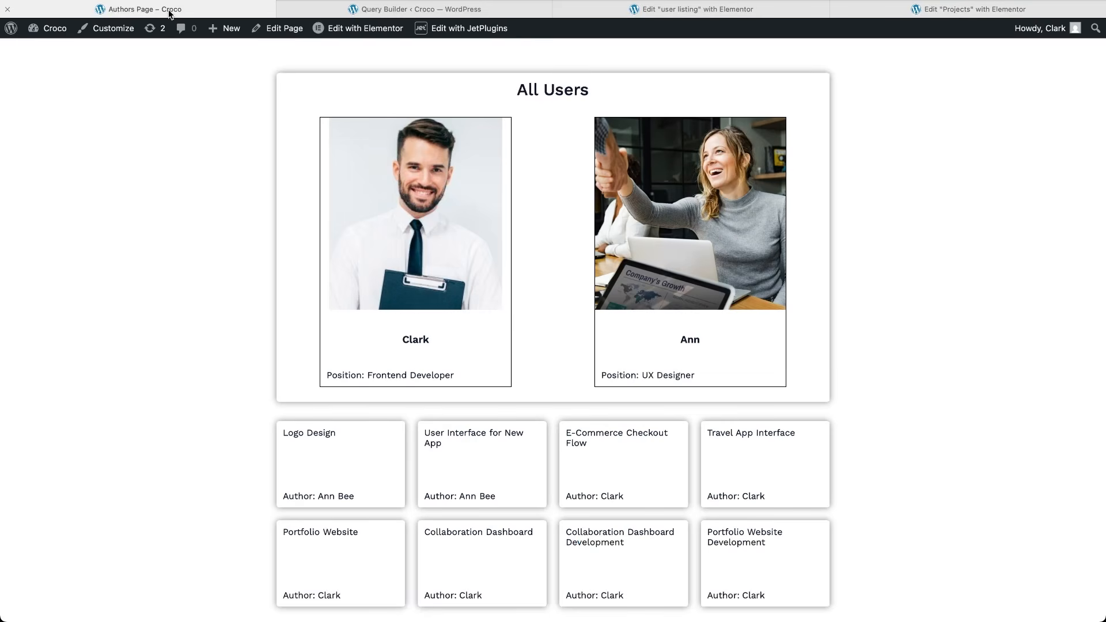
click(354, 463)
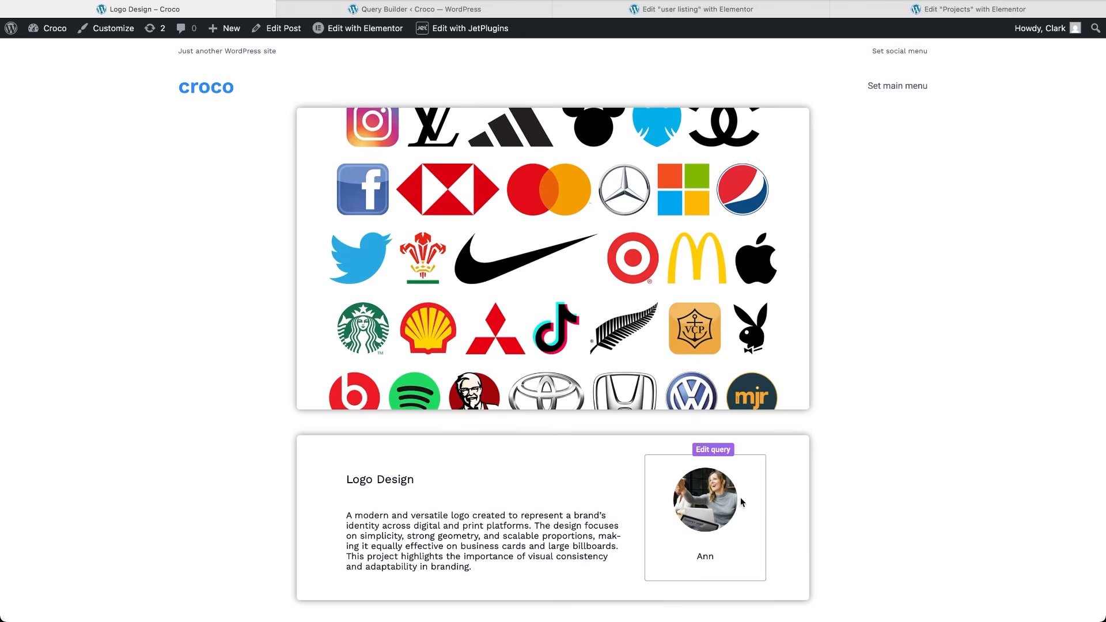
scroll(681, 525, left, 5)
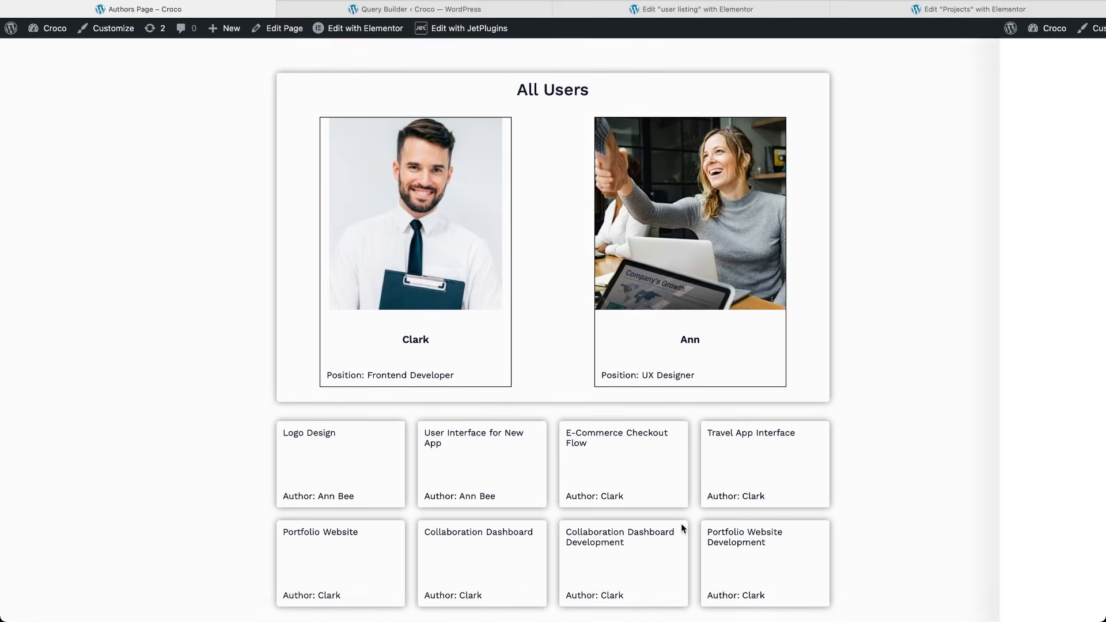
click(742, 459)
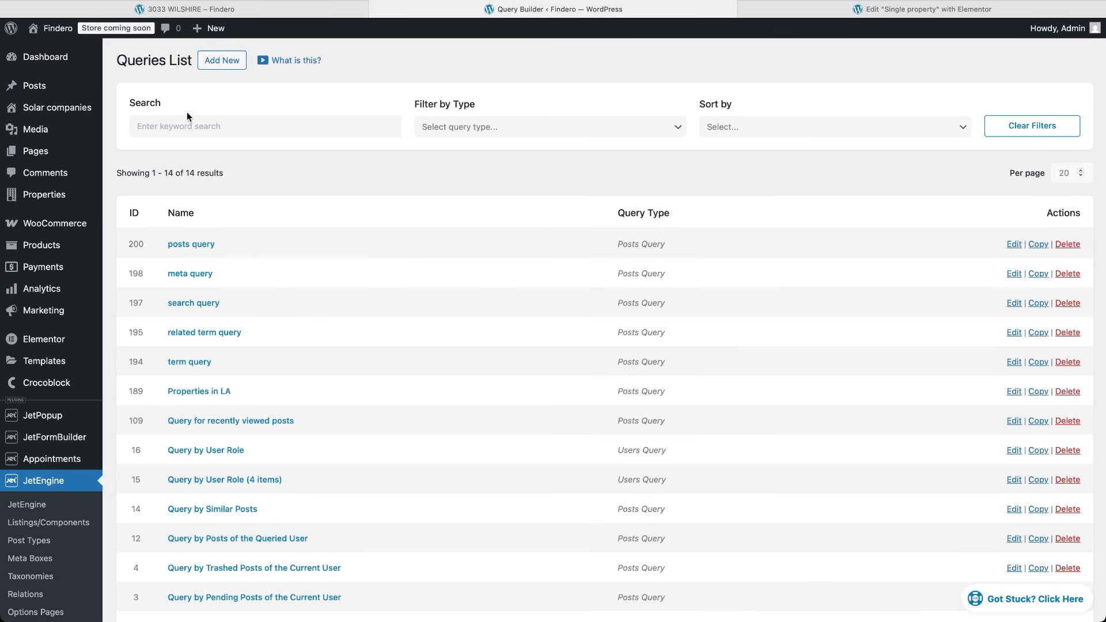
- On the Findero site, start a new query named "tax term query" and set its type to Terms Query
click(220, 63)
click(489, 150)
text(tax term query)
click(558, 262)
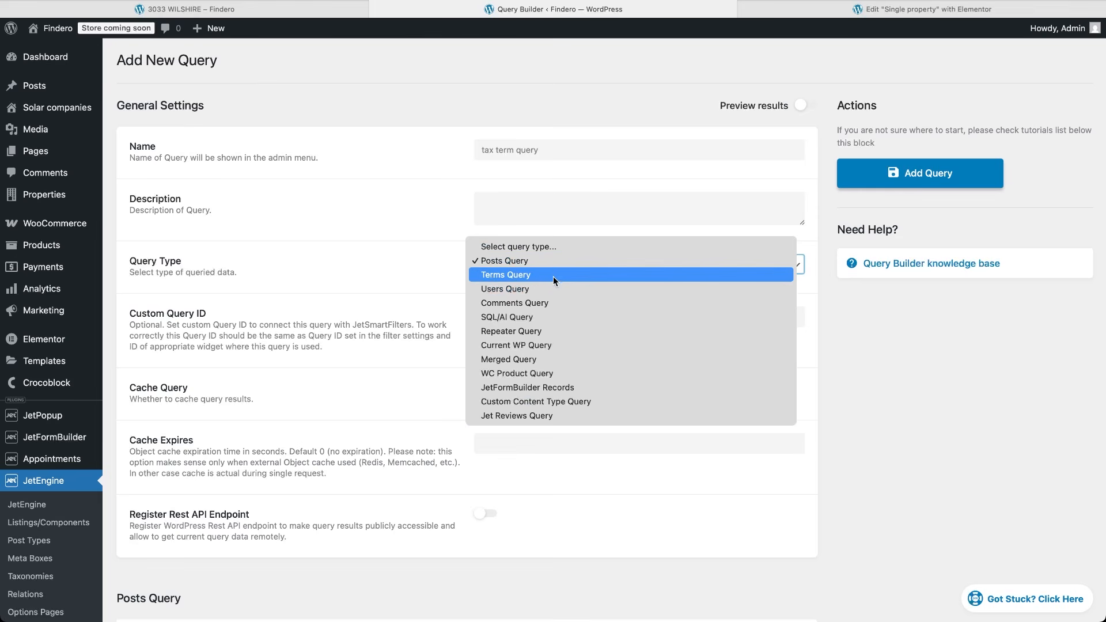
click(553, 276)
- Set the query's taxonomy to Property type and its Object/Post IDs to the Current ID macro, and add the query
scroll(538, 374, down, 5)
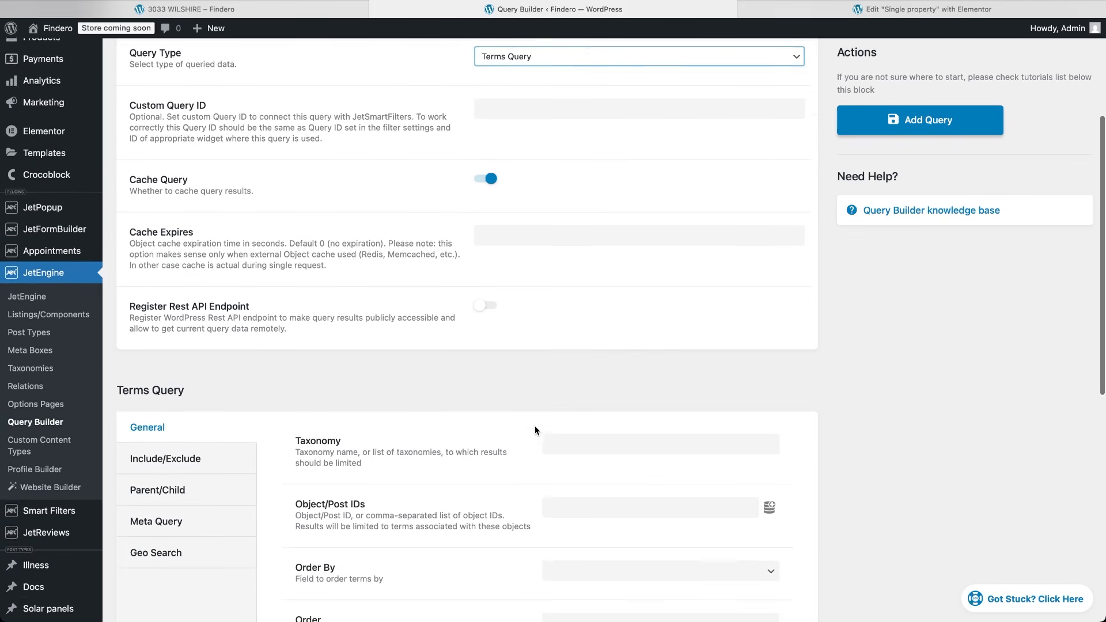
click(575, 390)
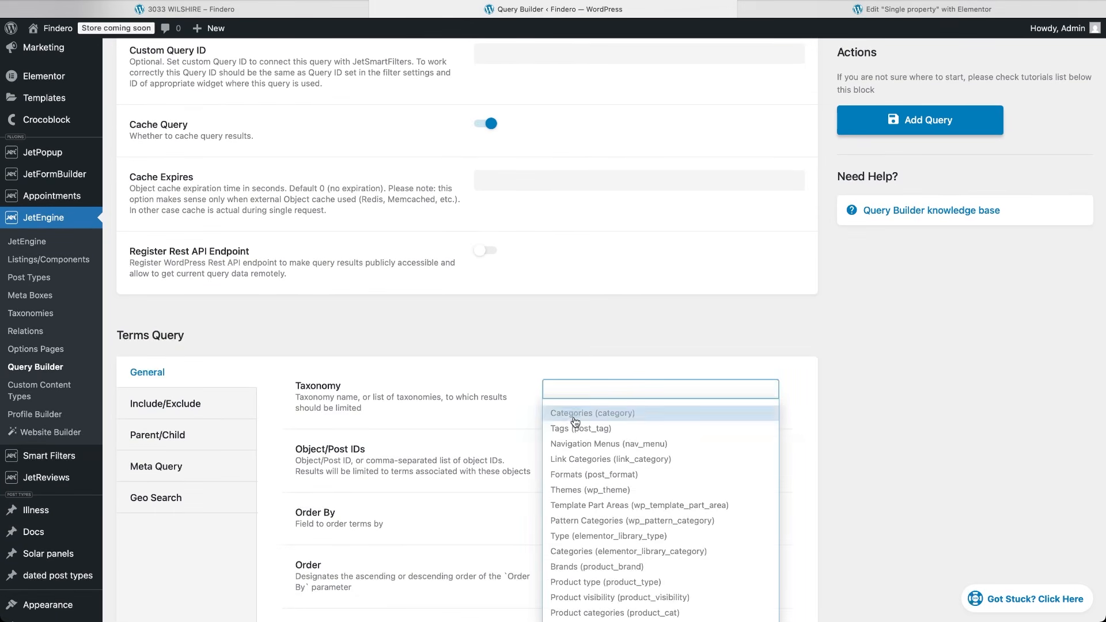
scroll(574, 424, down, 3)
click(586, 514)
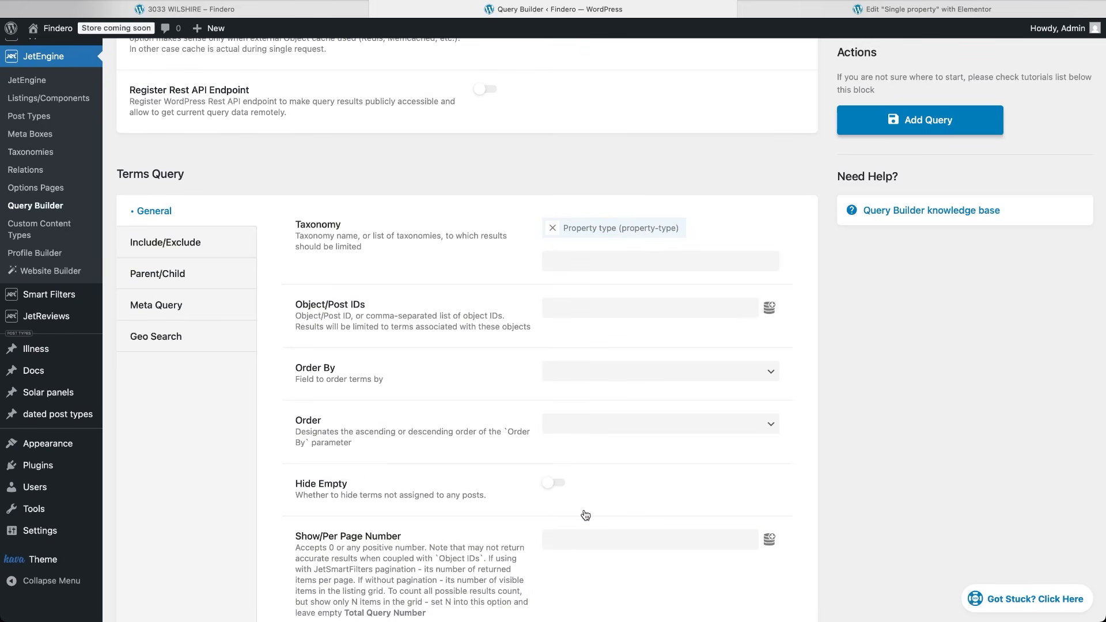
click(768, 309)
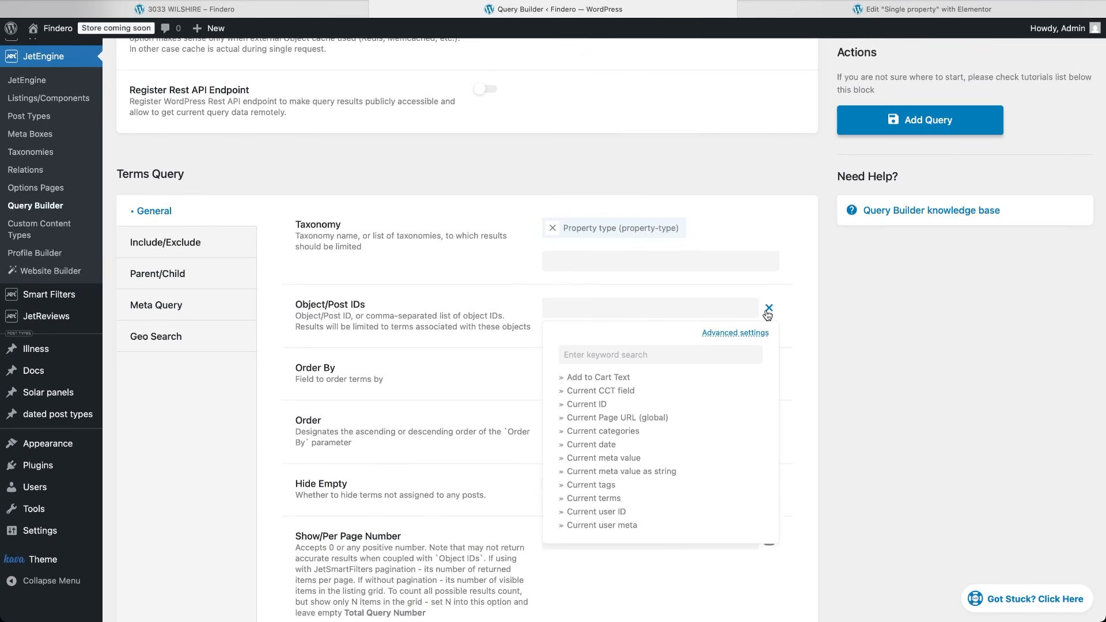
click(626, 407)
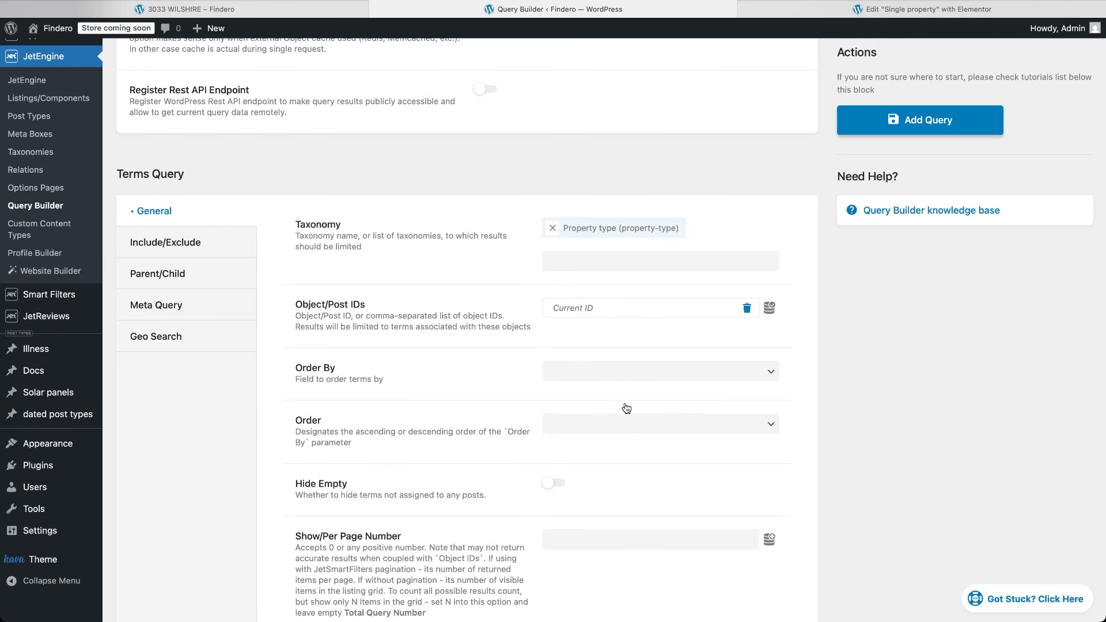
click(862, 126)
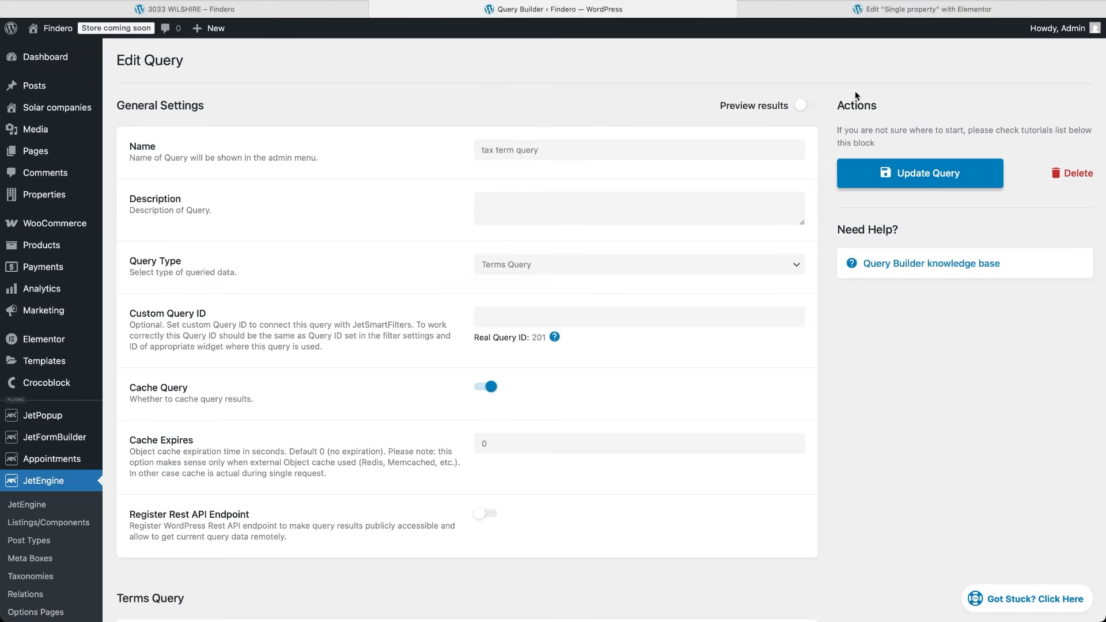
- In the Single property template, place a Listing Grid under the Category heading, using "Property type term listing" in 1 column
click(896, 10)
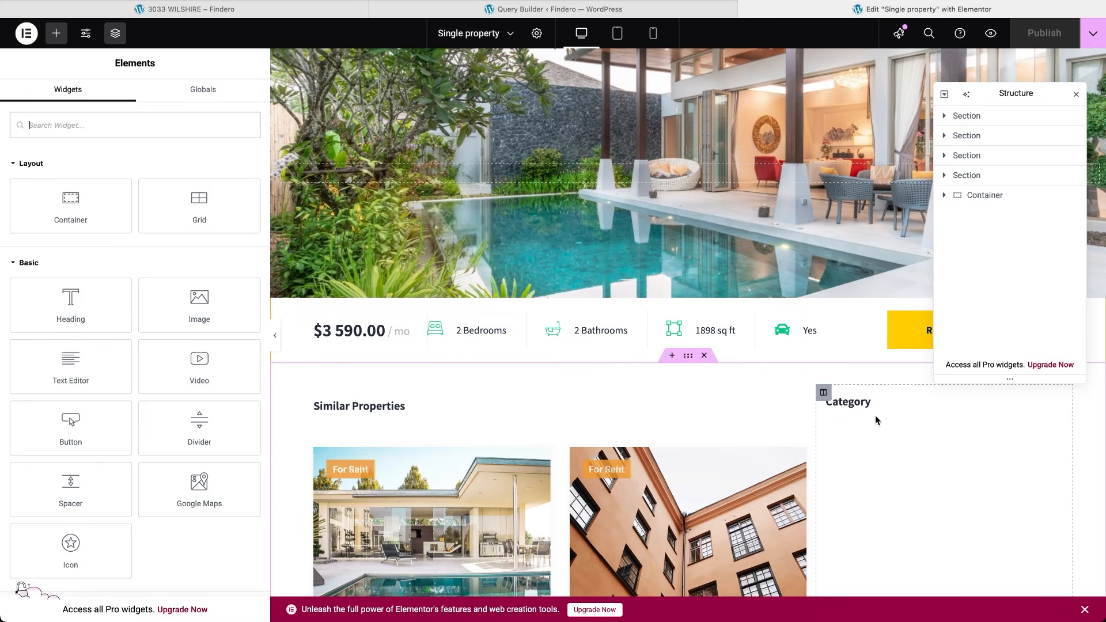
text(listing)
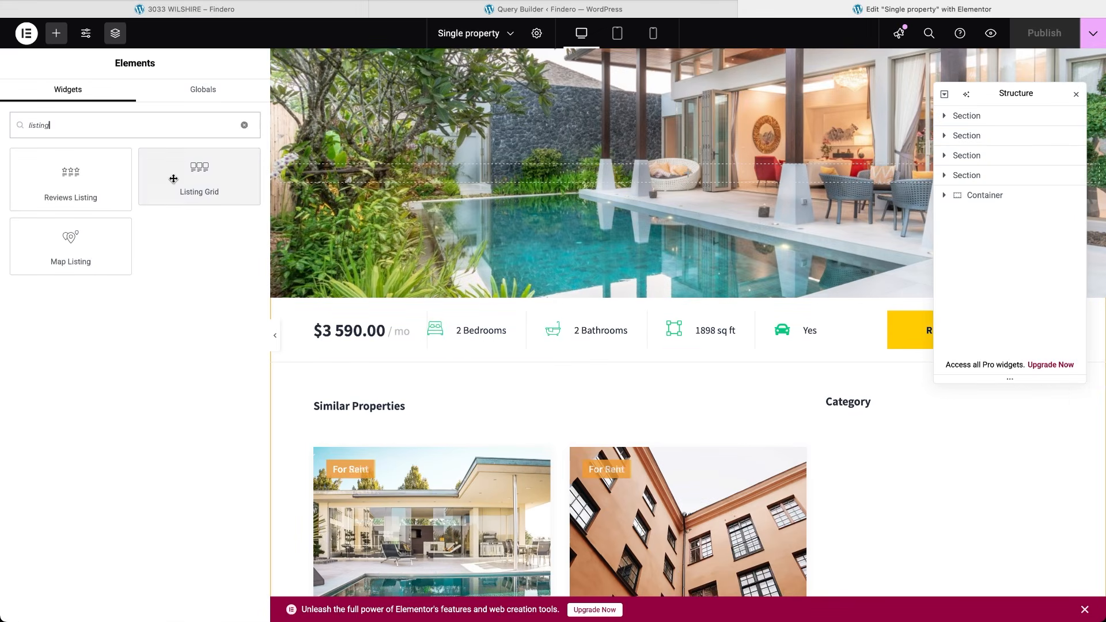
drag(199, 170, 856, 407)
click(248, 173)
text(ter)
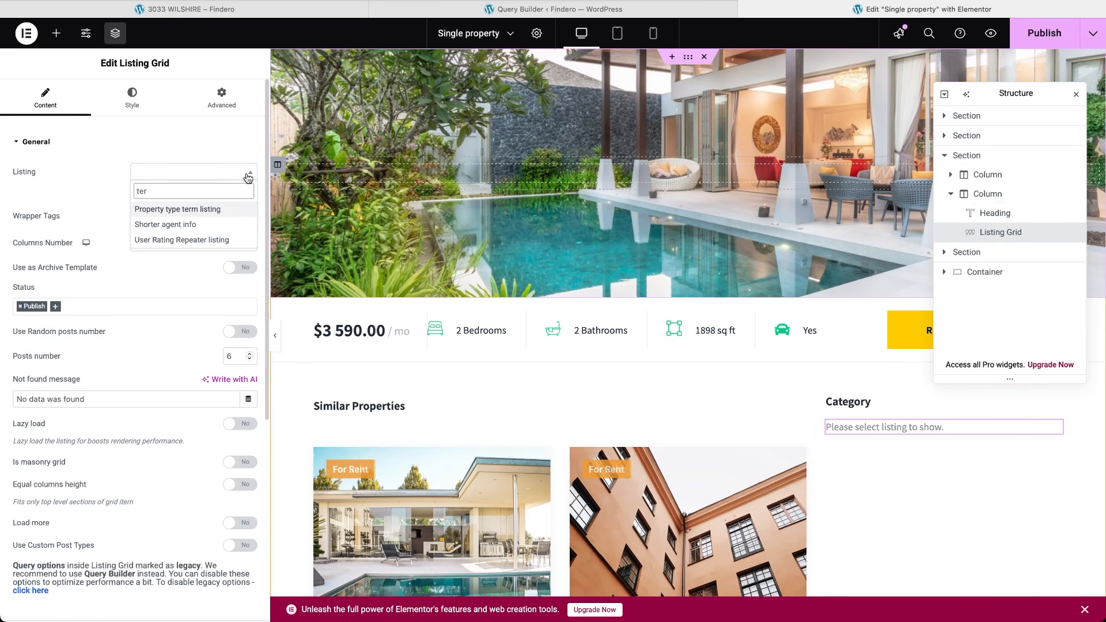
click(234, 209)
click(230, 242)
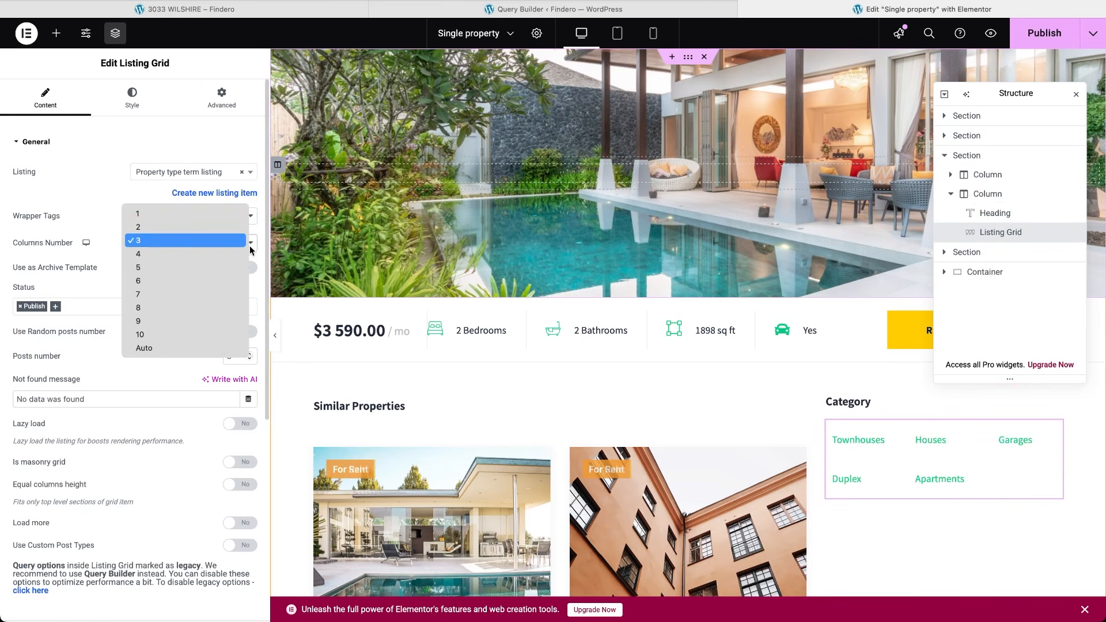
click(222, 218)
- Enable a custom query for the Category listing grid, choose "tax term query", and publish the template
click(17, 144)
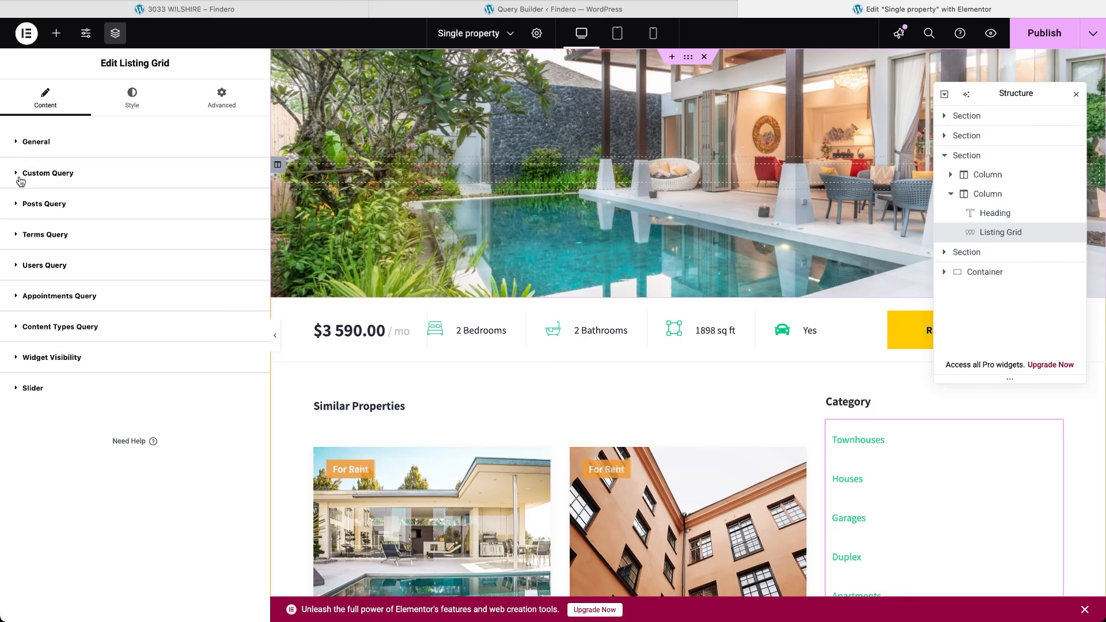
click(21, 182)
click(249, 200)
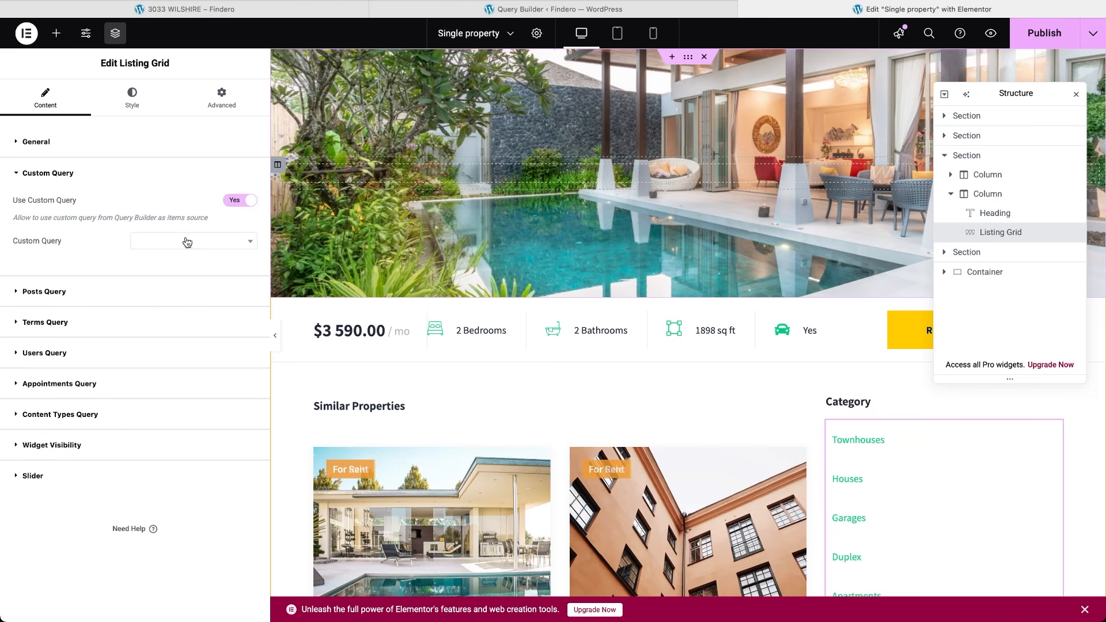
click(187, 241)
text(tax term query)
click(190, 279)
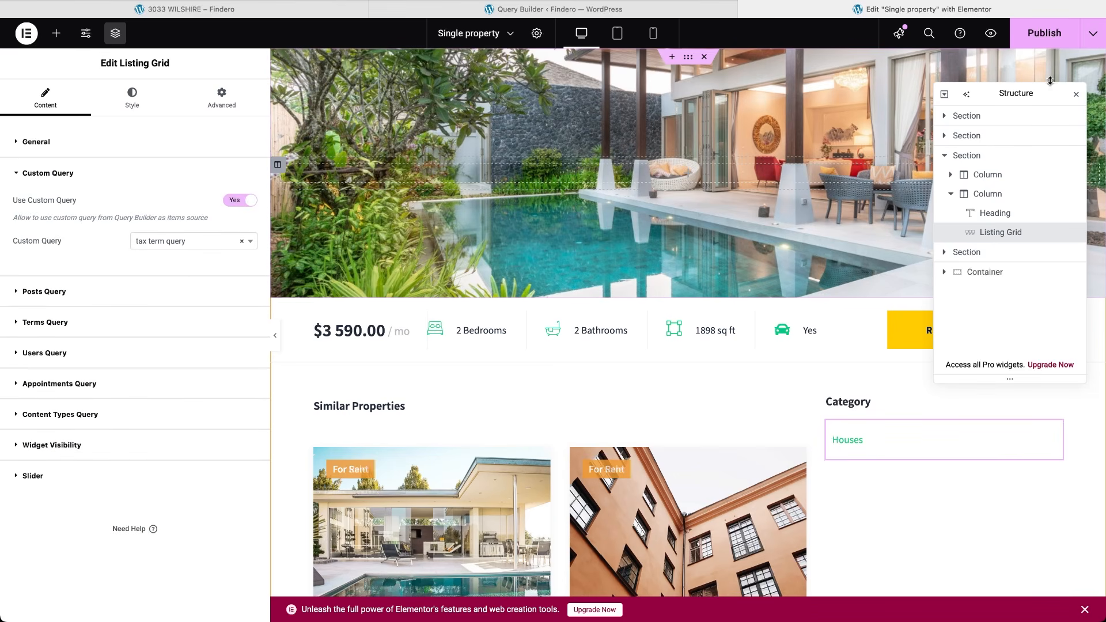
click(1045, 37)
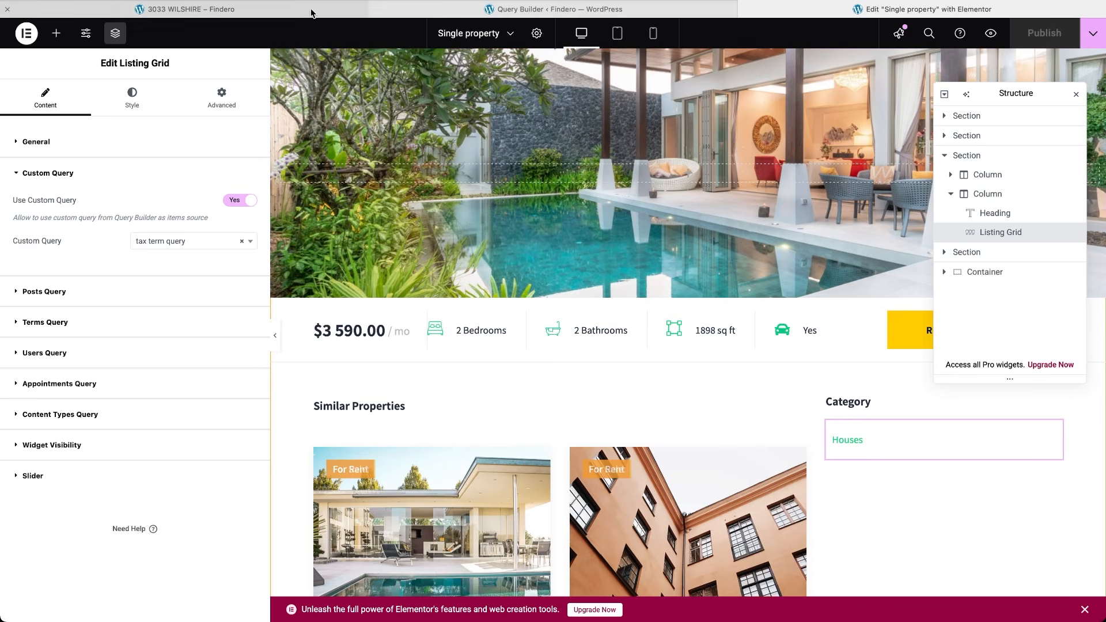
- From the 3033 WILSHIRE page, open the Pinnacle On The Park property and check its Category section
click(190, 9)
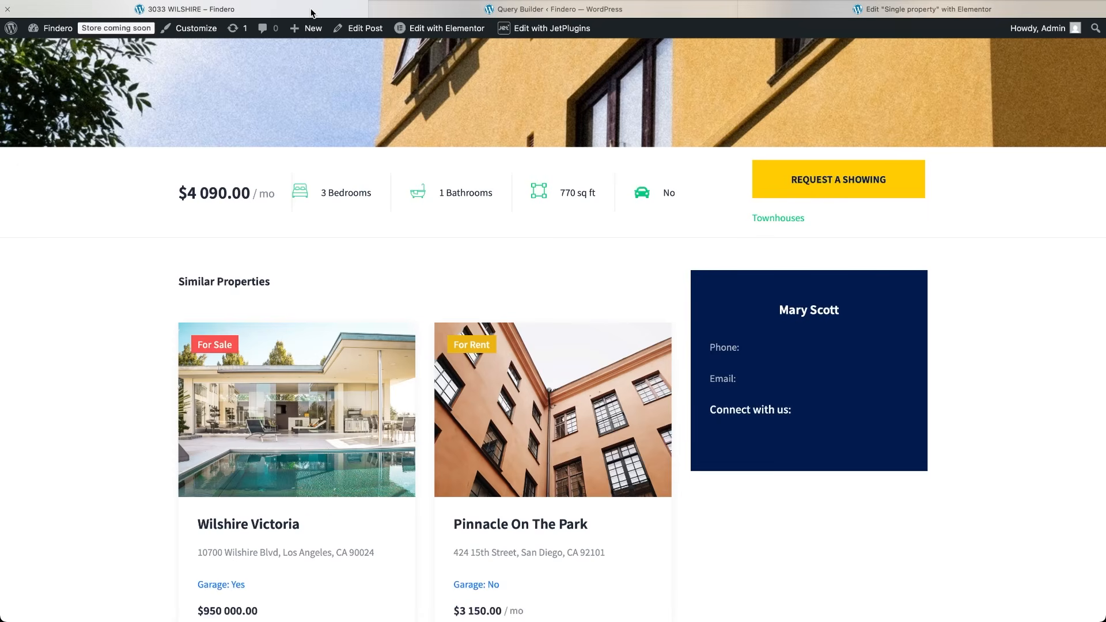
click(517, 409)
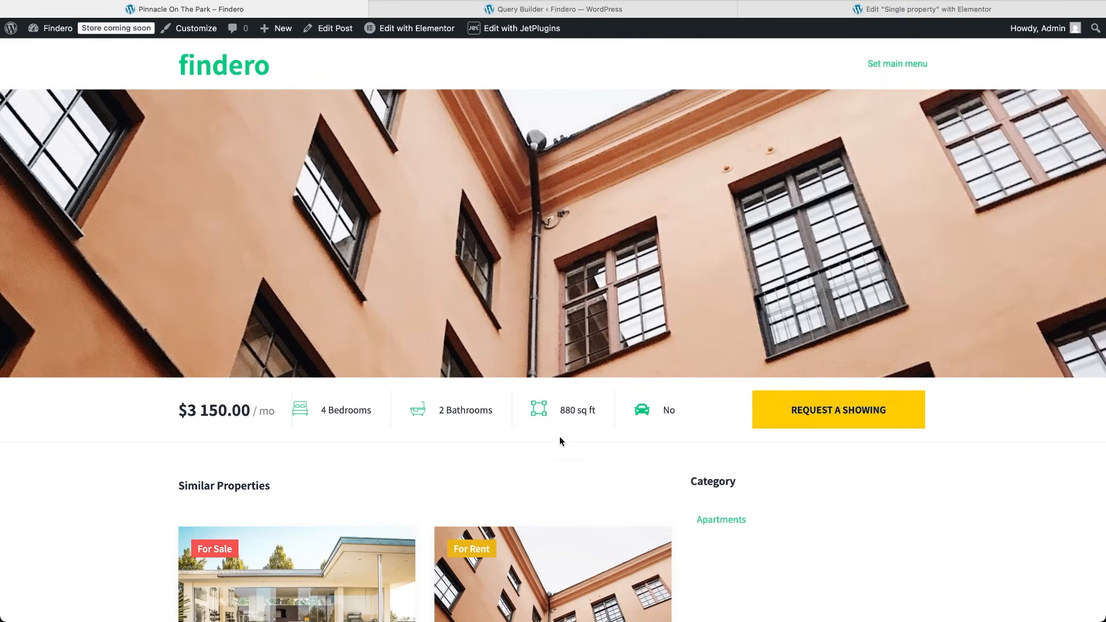
scroll(589, 483, down, 4)
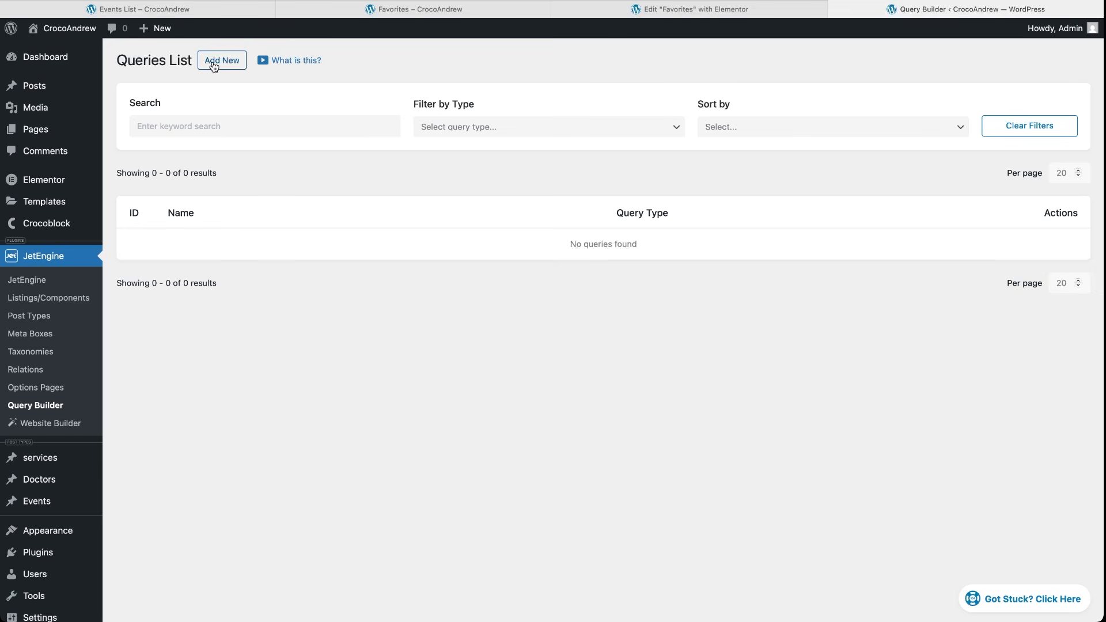
- On the CrocoAndrew site, start a new Posts Query named "saved items" and set its post type to Events
click(213, 65)
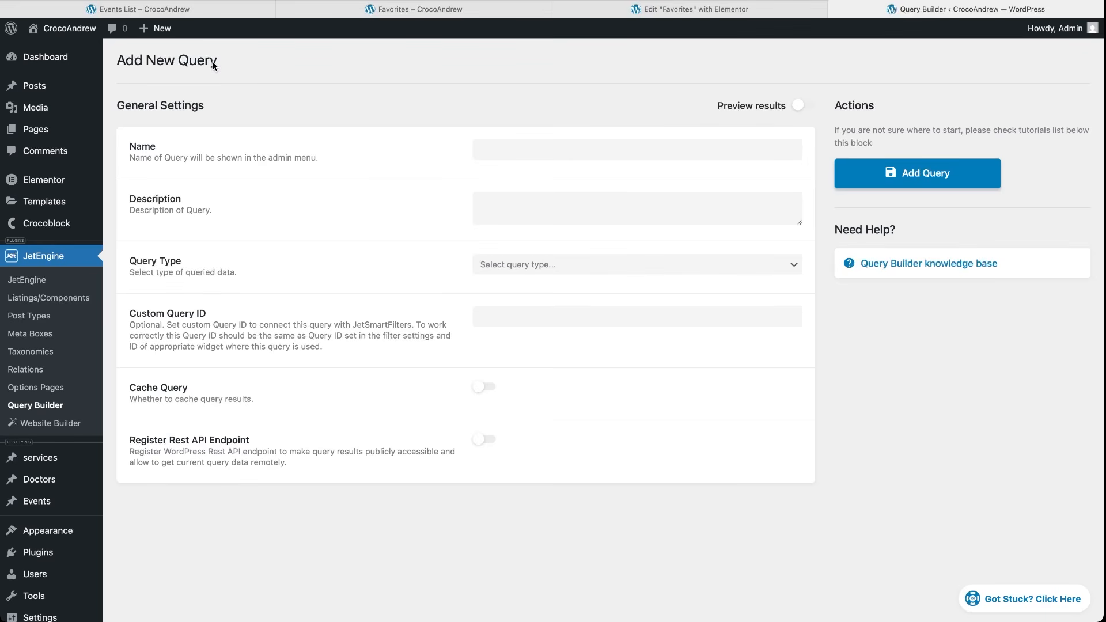
click(491, 146)
text(saved items)
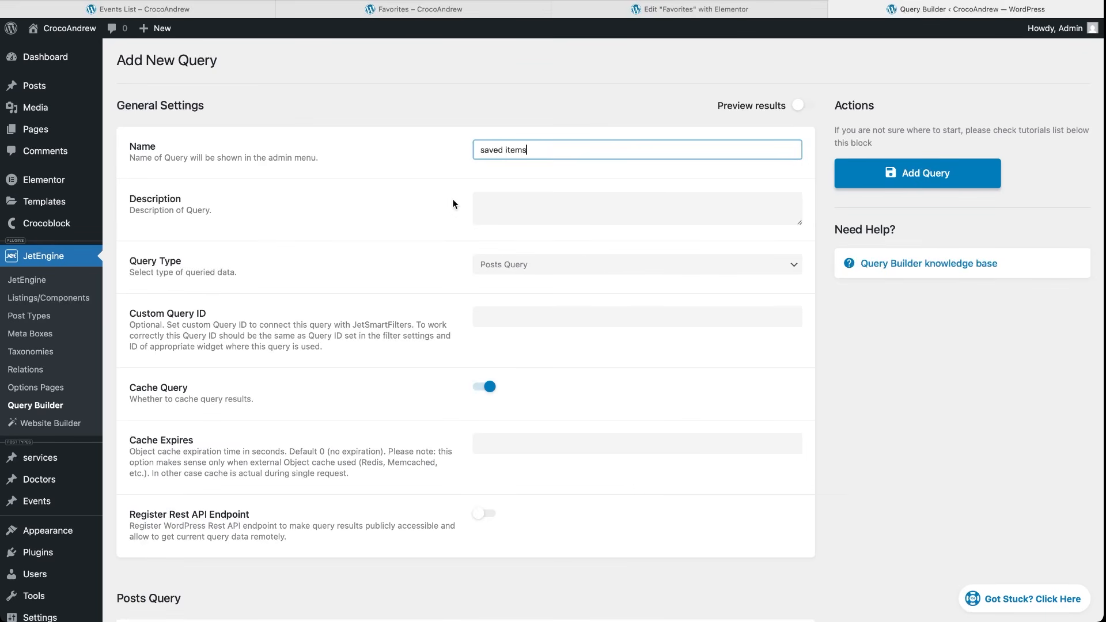
scroll(403, 346, down, 6)
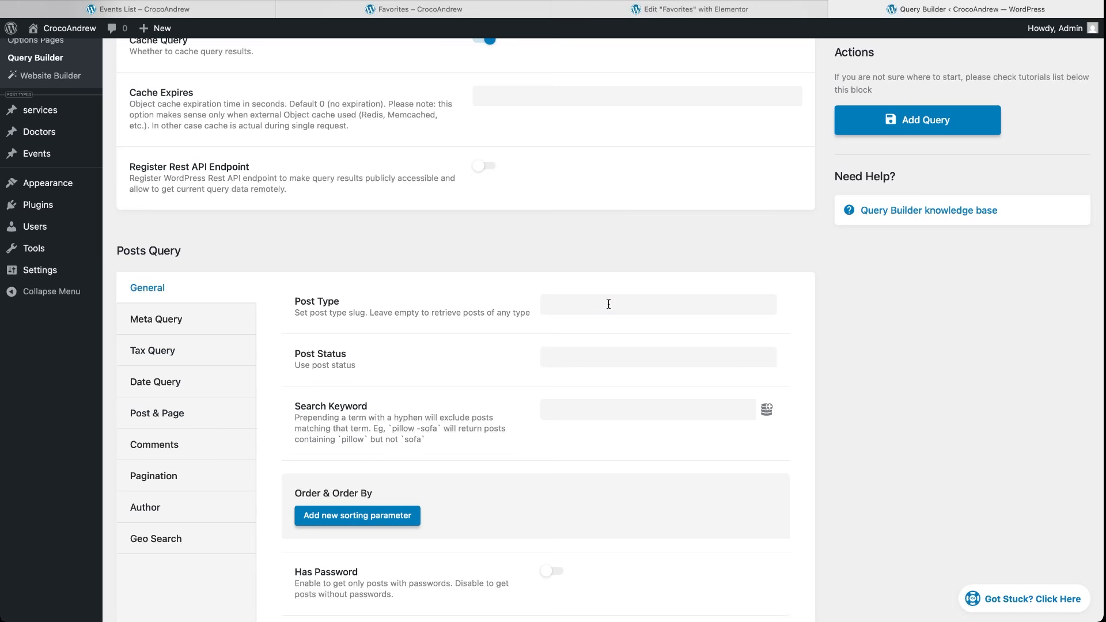
click(609, 304)
text(events)
click(612, 324)
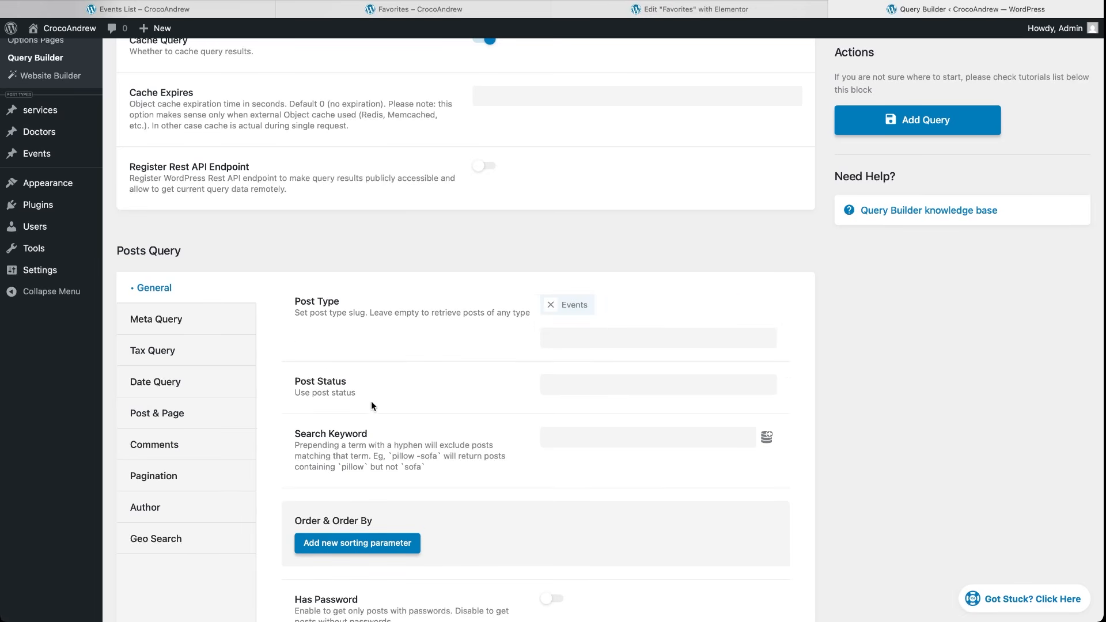
- Set the query's Post In to the Get store macro with the store Data store1, and add the query
click(223, 420)
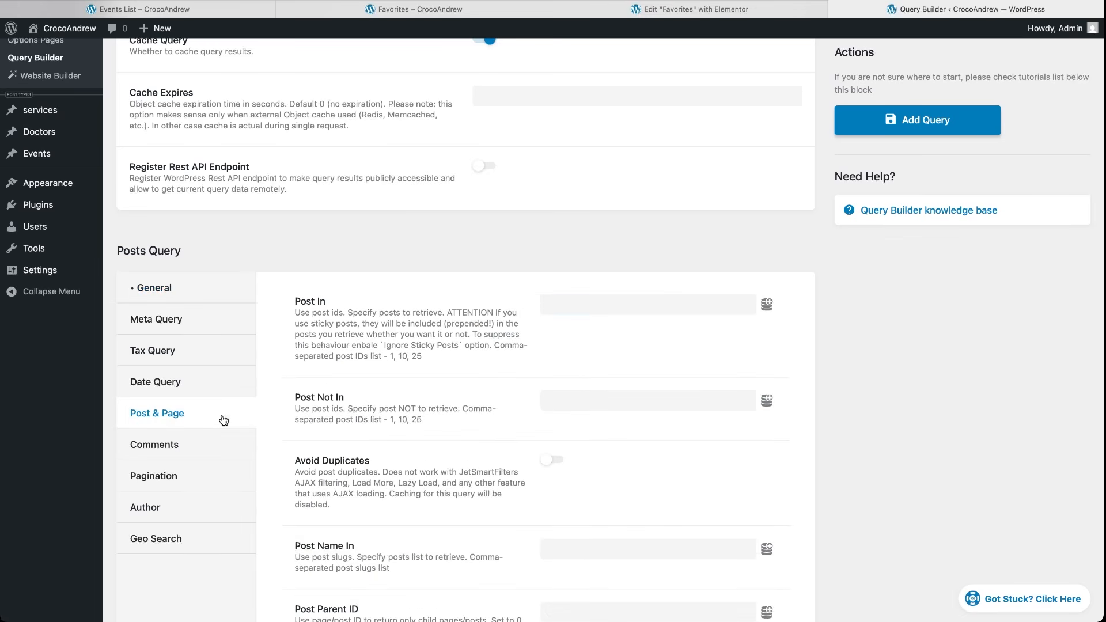
click(767, 304)
text(get)
click(583, 402)
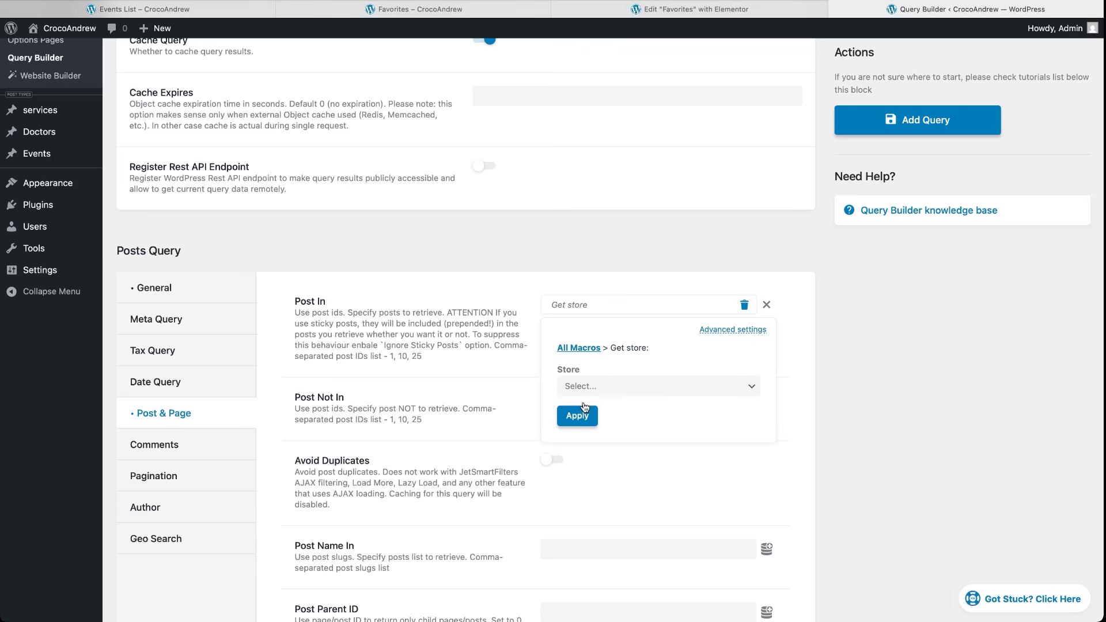
click(610, 386)
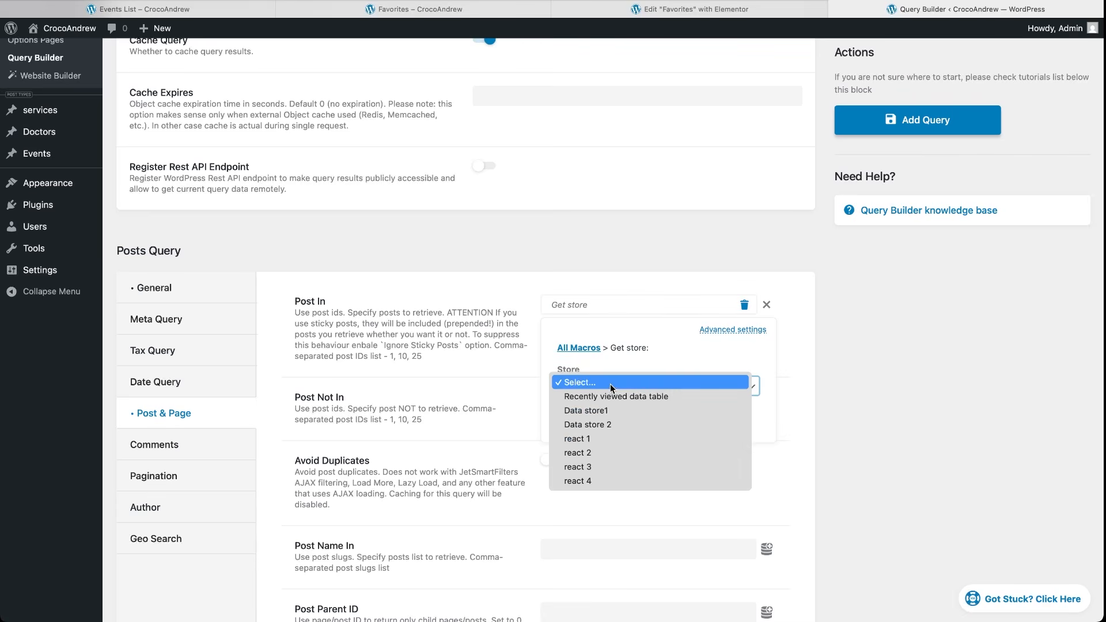
click(606, 413)
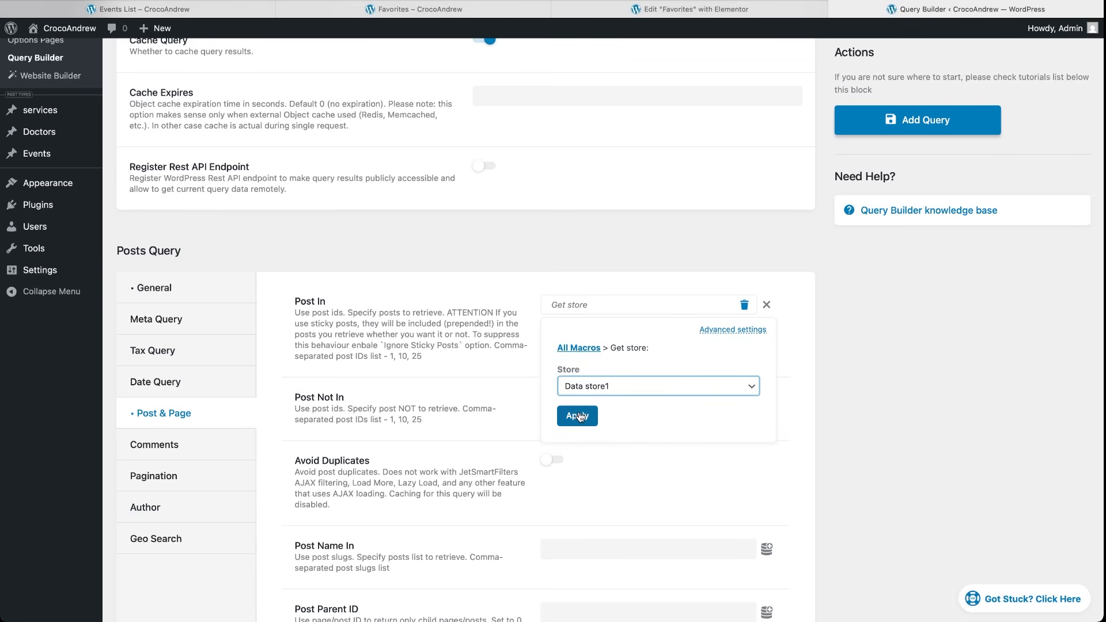
click(578, 416)
click(889, 130)
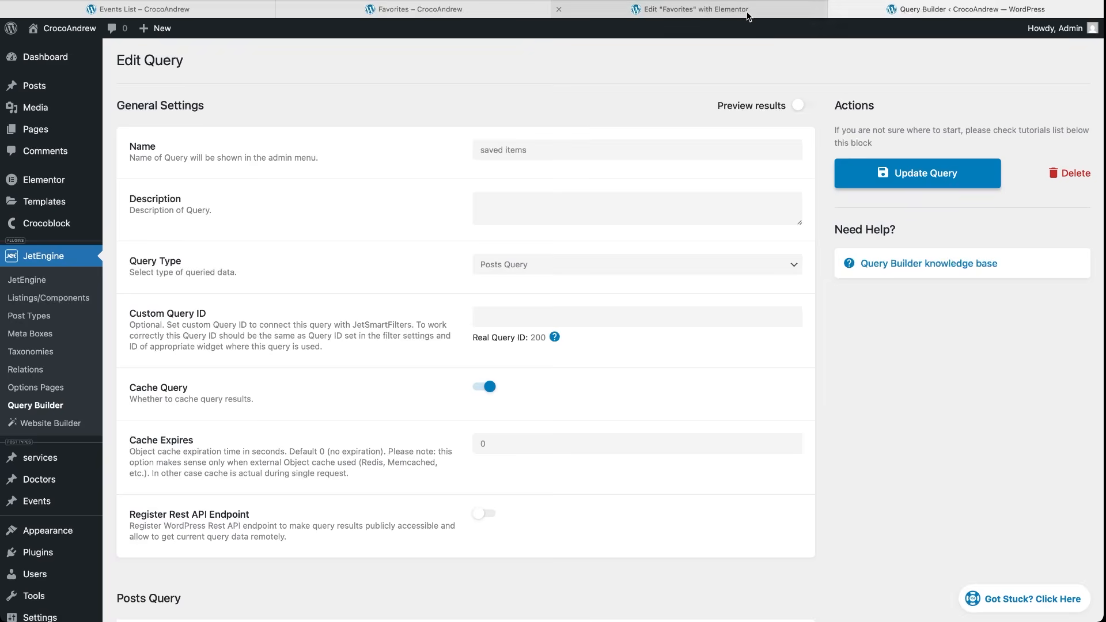
- In the Favorites template, place a Listing Grid below the Favorite Events heading, using "Favorites listing" with a posts number of 10
click(692, 8)
click(167, 125)
text(listing)
drag(79, 185, 679, 174)
click(211, 173)
text(fav)
click(178, 215)
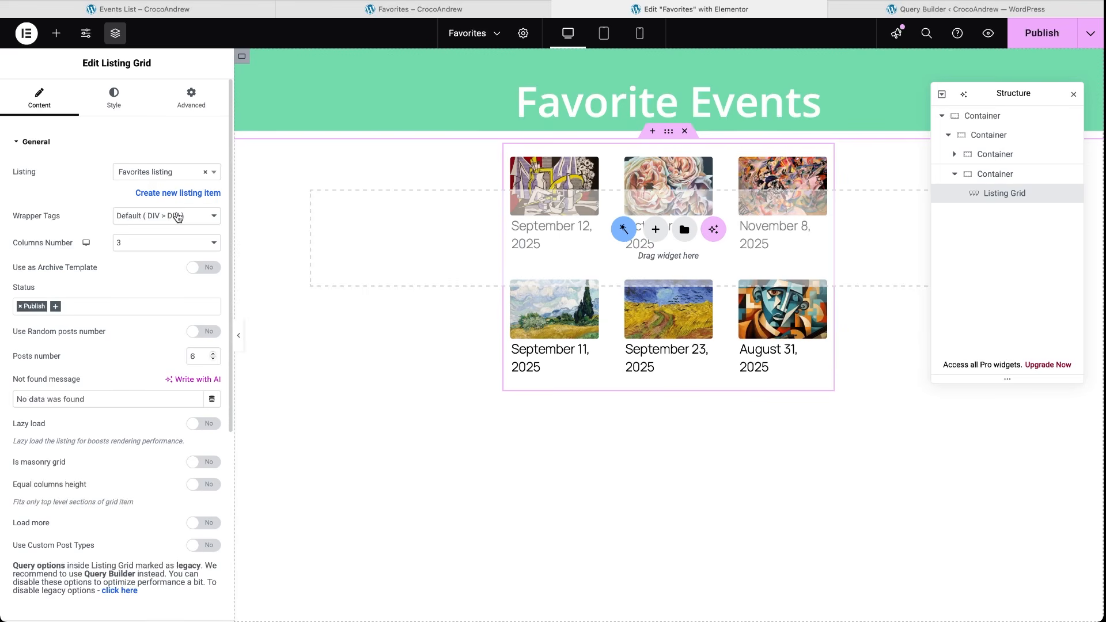
drag(201, 356, 183, 356)
text(10)
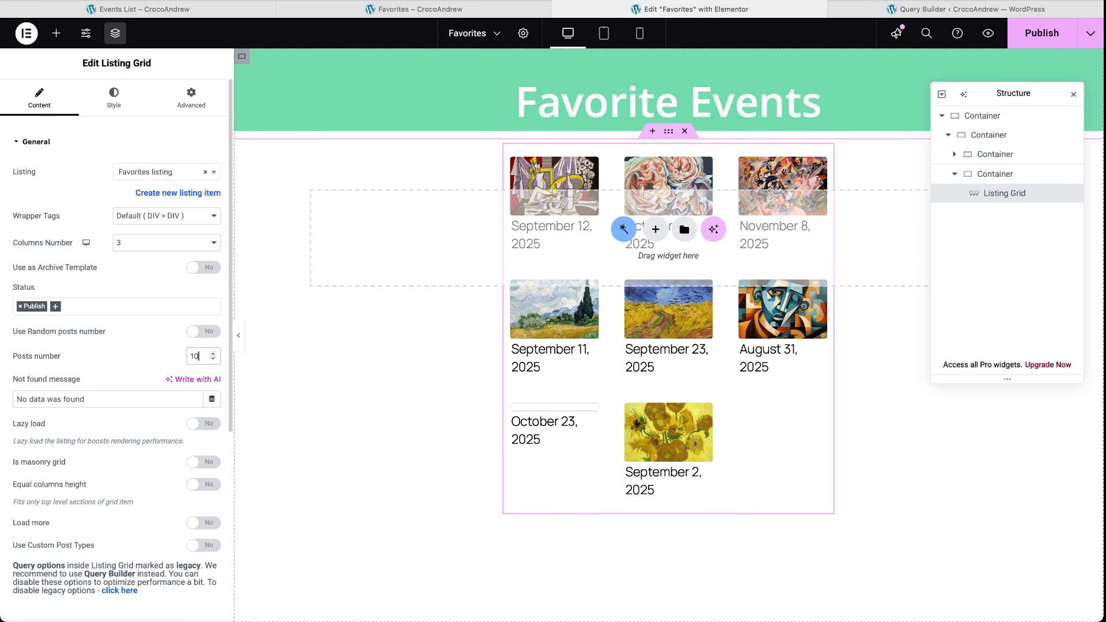
- Make the Listing Grid use the custom query "saved items" and publish the Favorites template
click(15, 144)
click(21, 175)
click(210, 202)
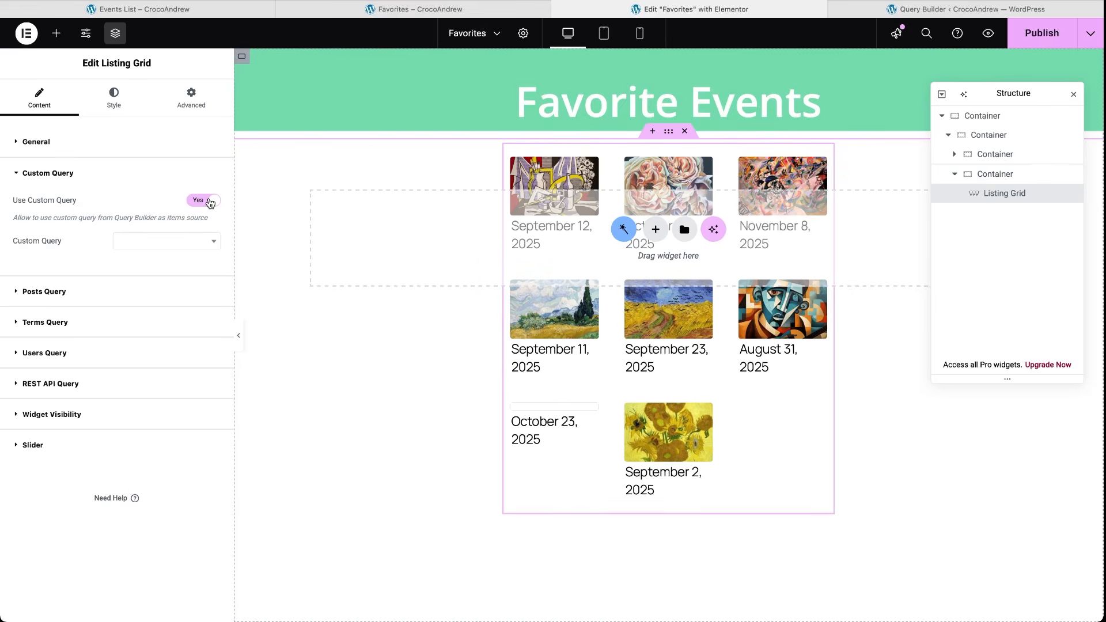
click(147, 242)
click(147, 280)
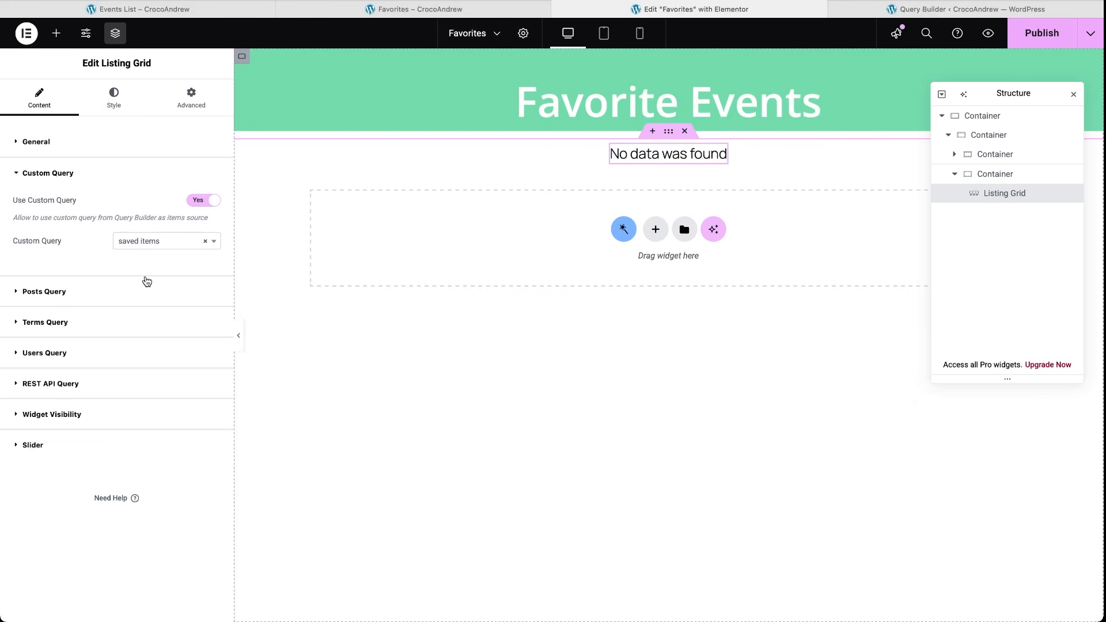
click(1043, 44)
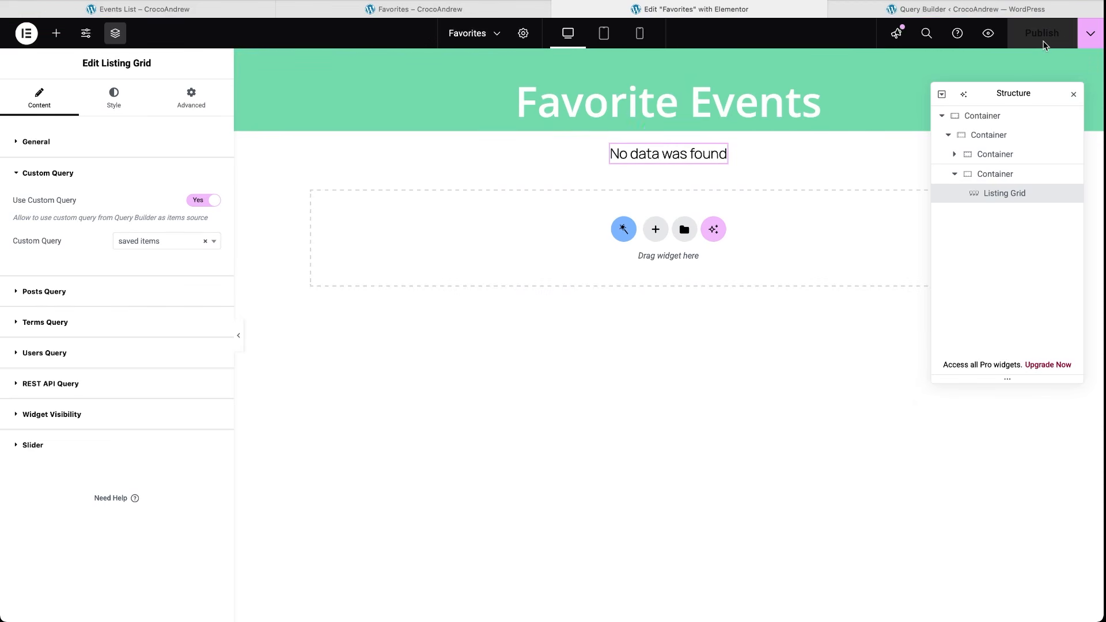
- On the Events List page, save the August 31, 2025 event to favorites and view the Favorites page
click(230, 12)
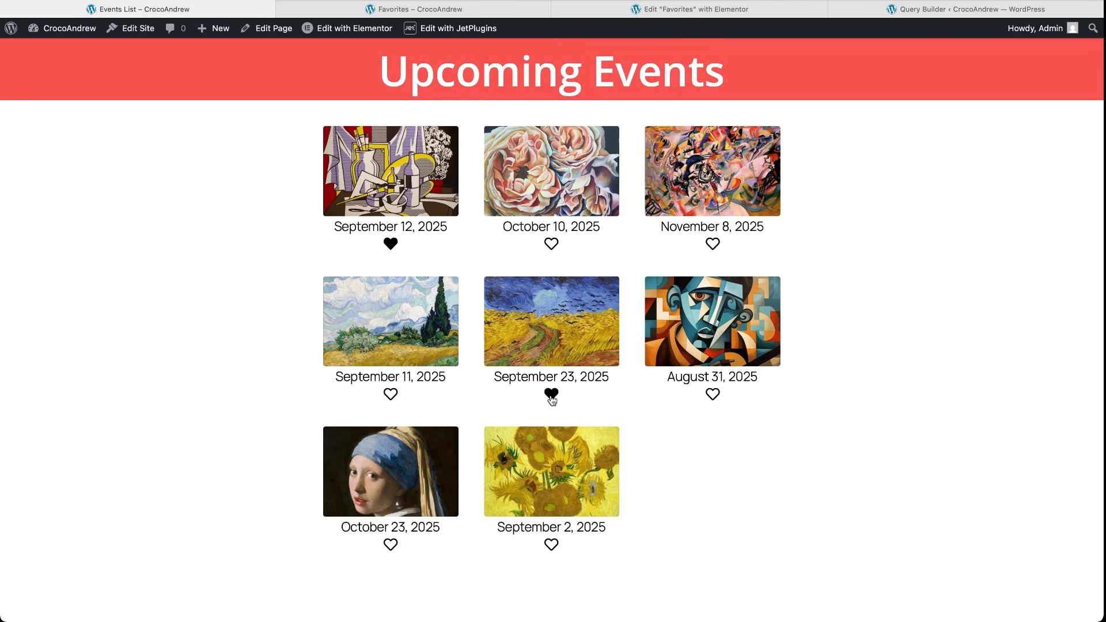
click(714, 398)
click(467, 9)
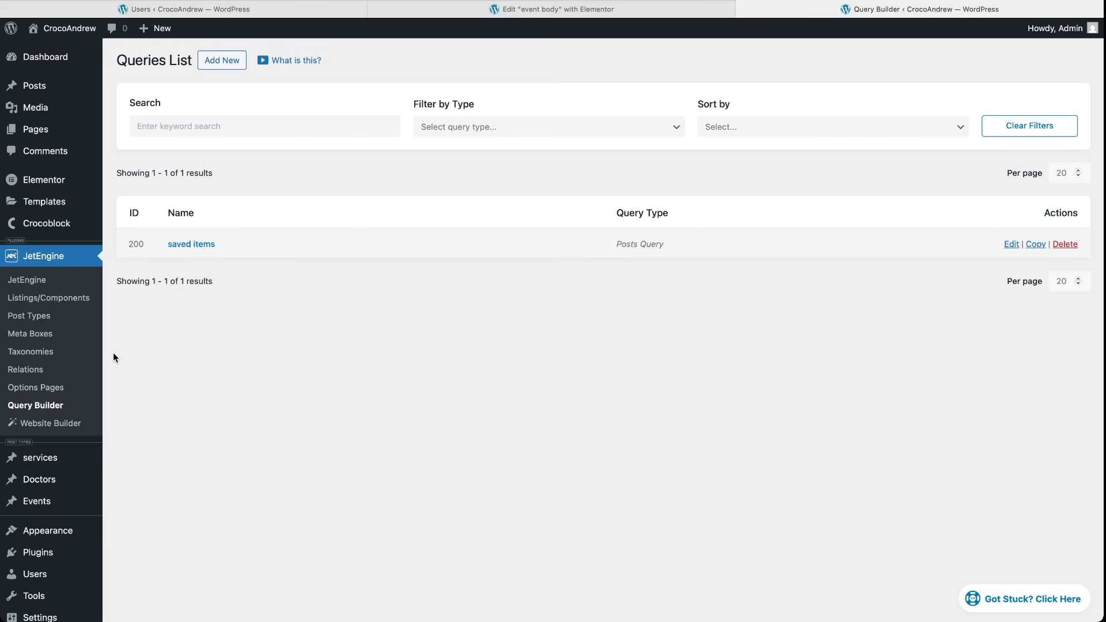
- Start a new query named "users who liked items query" and set its type to Users Query
click(215, 62)
click(493, 148)
text(users who liked items query)
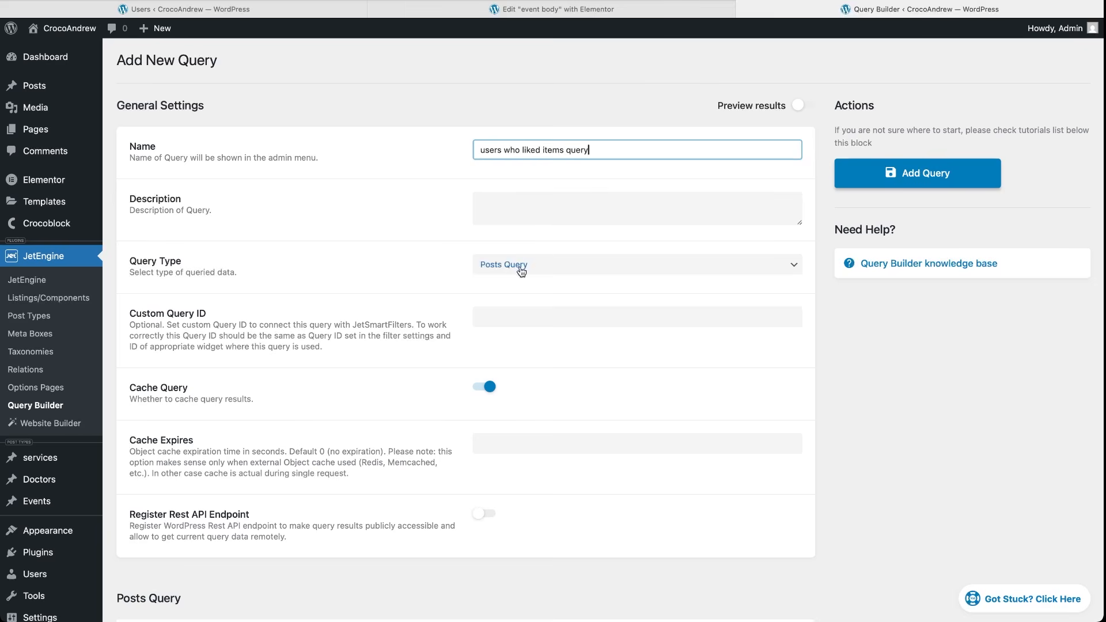
click(520, 266)
click(529, 291)
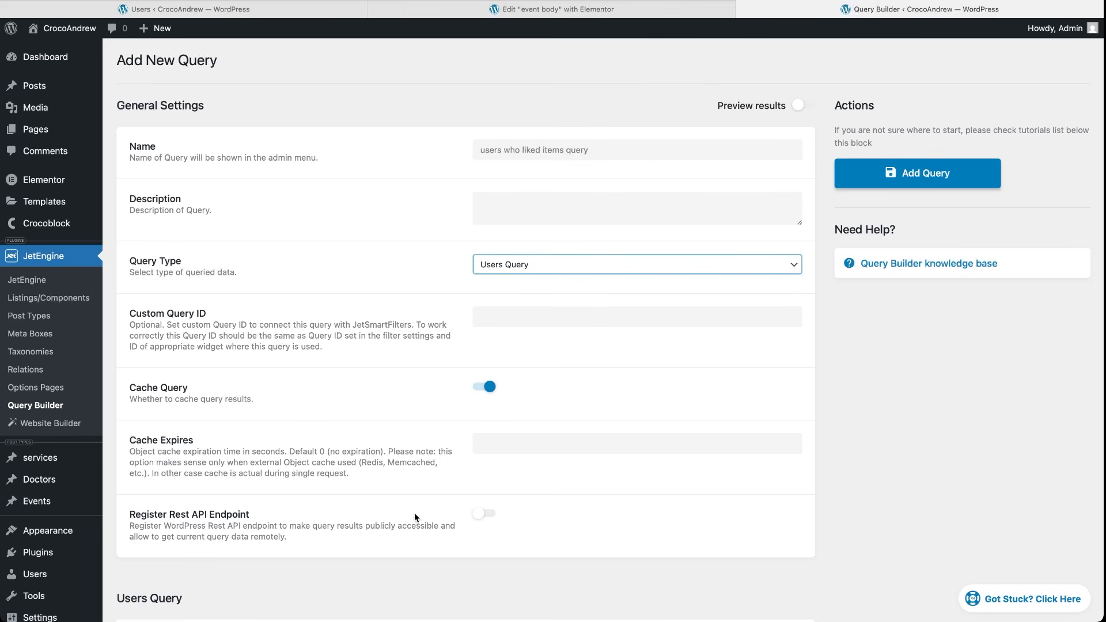
- Set the query's Include to the Get users from store item macro with the store Data store1, and add the query
scroll(414, 512, down, 5)
click(228, 396)
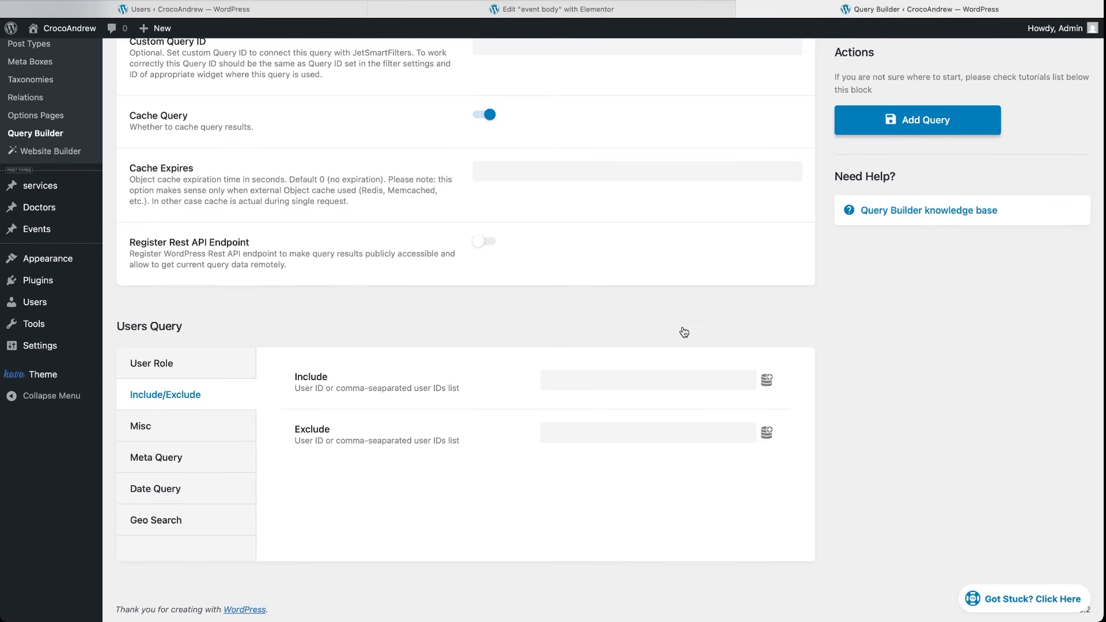
click(767, 382)
text(store)
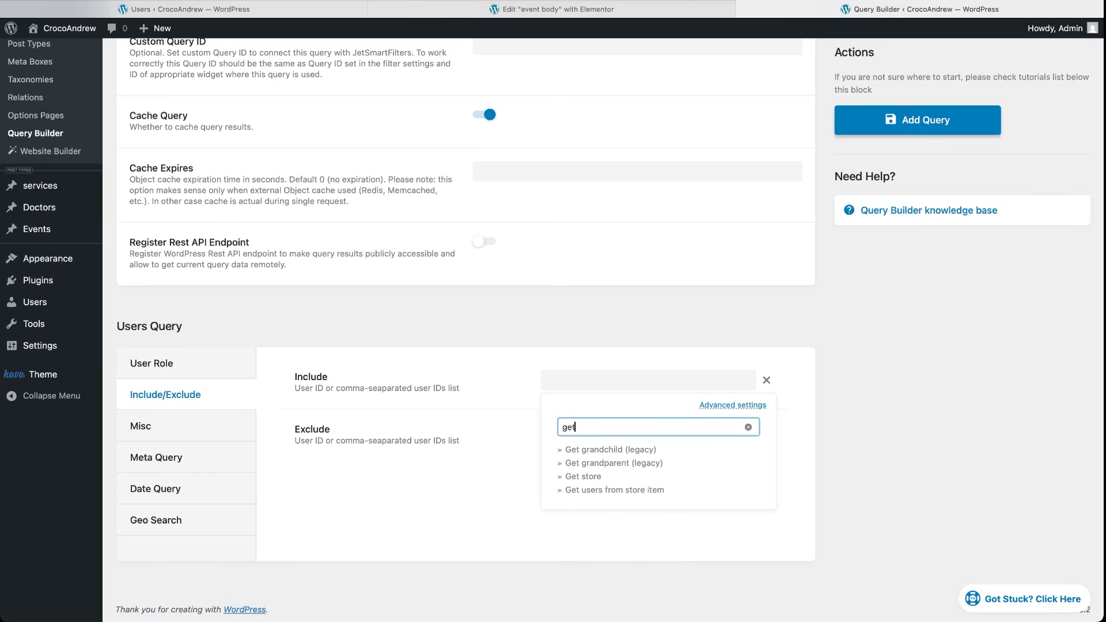
click(657, 490)
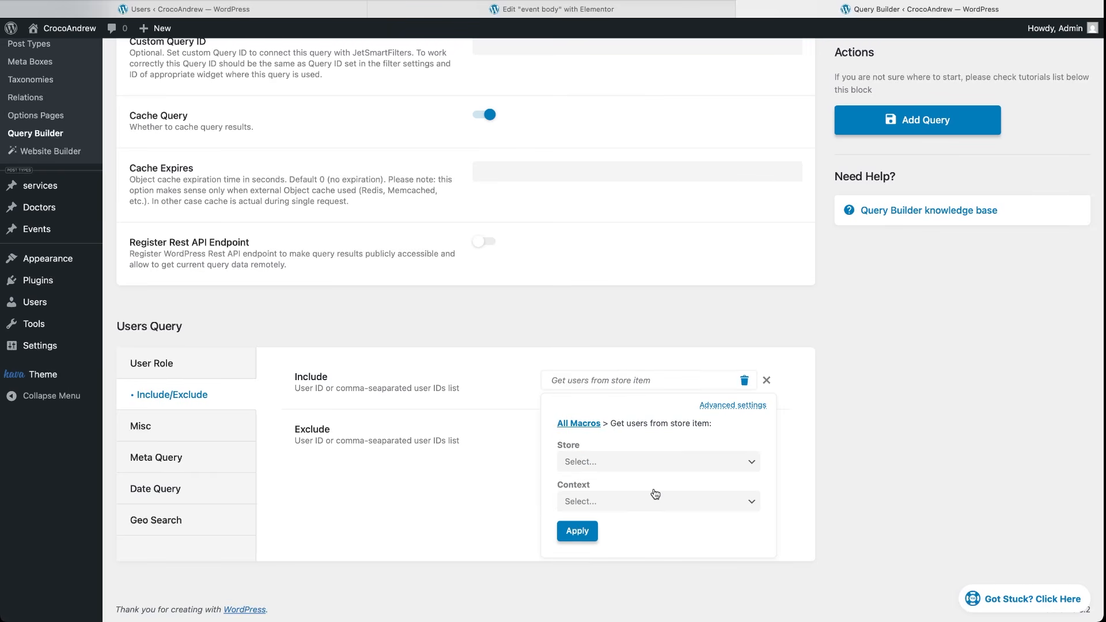
click(663, 461)
click(609, 490)
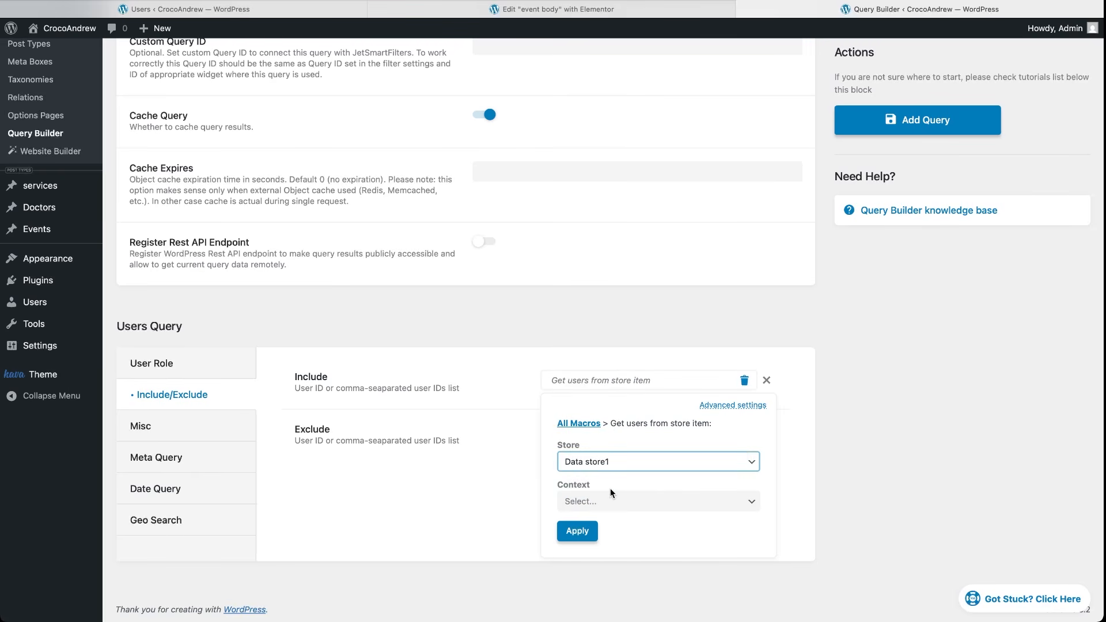
click(624, 500)
click(611, 511)
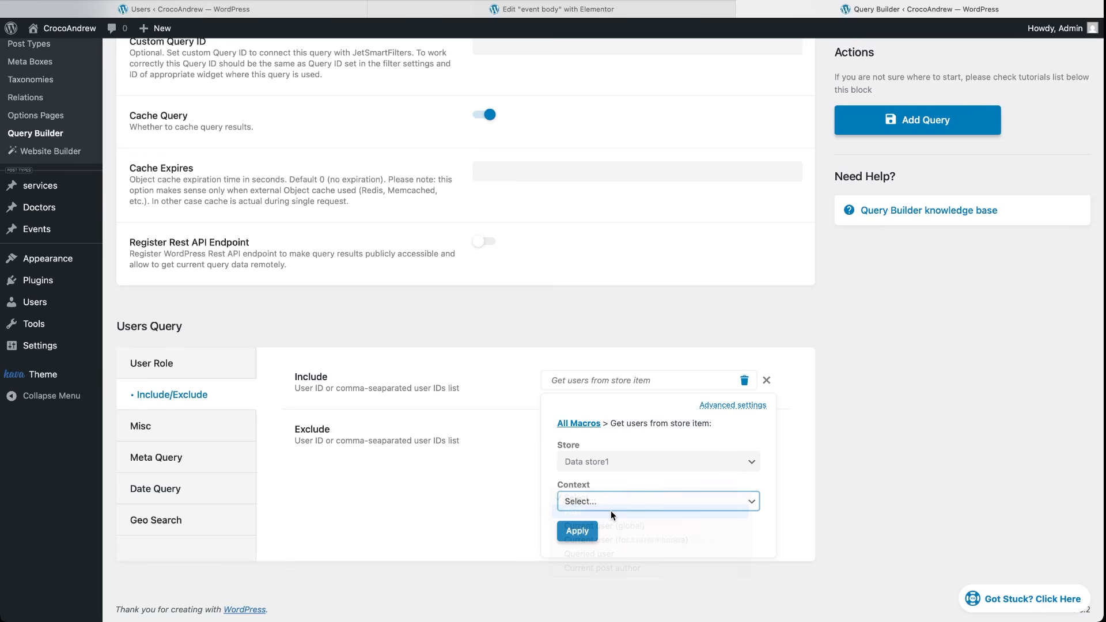
click(583, 533)
click(918, 120)
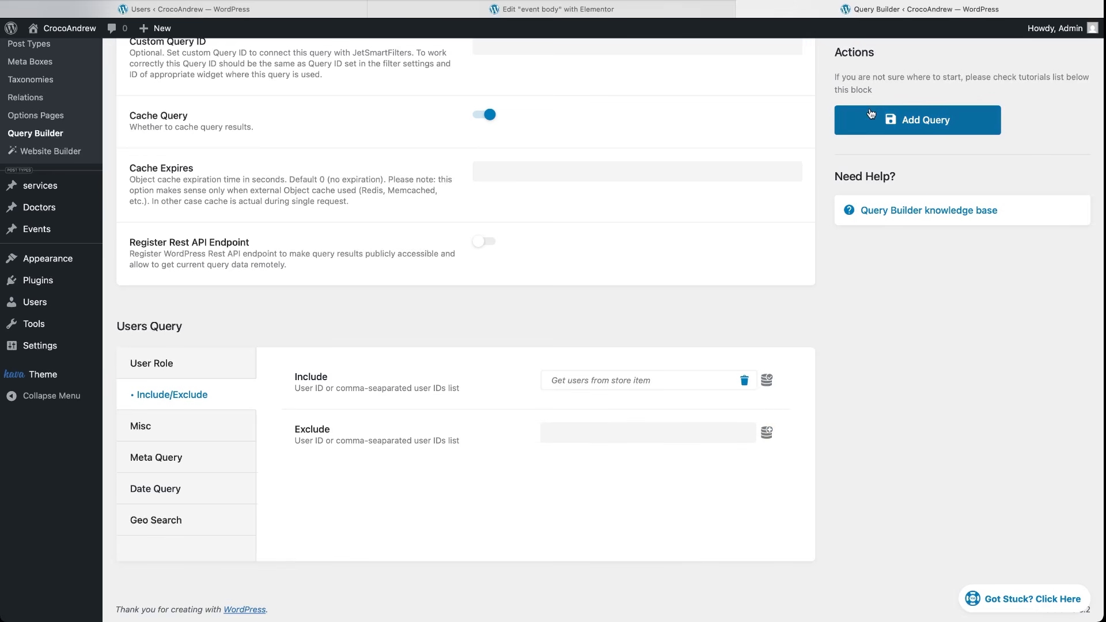
- In the event body template, place a Listing Grid below "Who Liked This?" using "users listing" with five columns, publishing the template
click(558, 8)
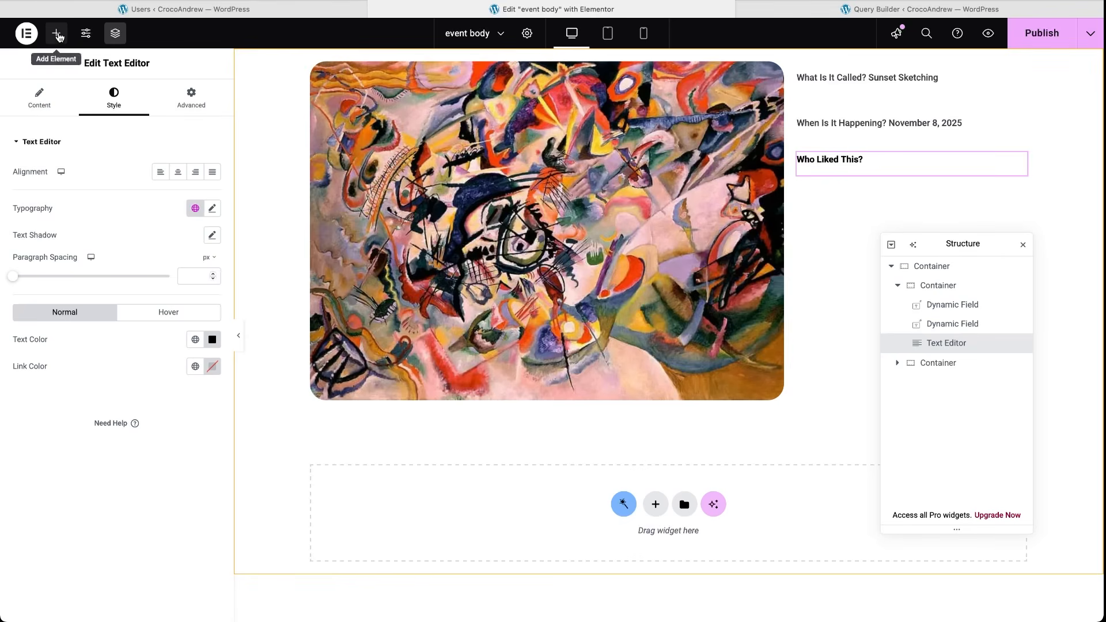
click(56, 33)
drag(62, 173, 838, 167)
click(216, 176)
text(user)
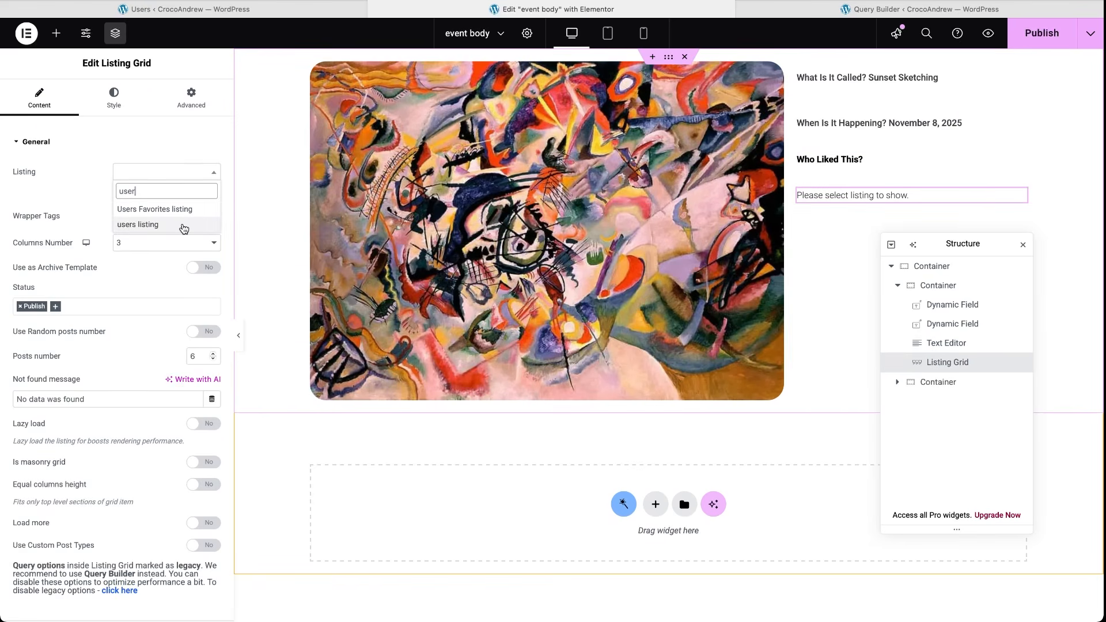
click(184, 225)
click(1032, 39)
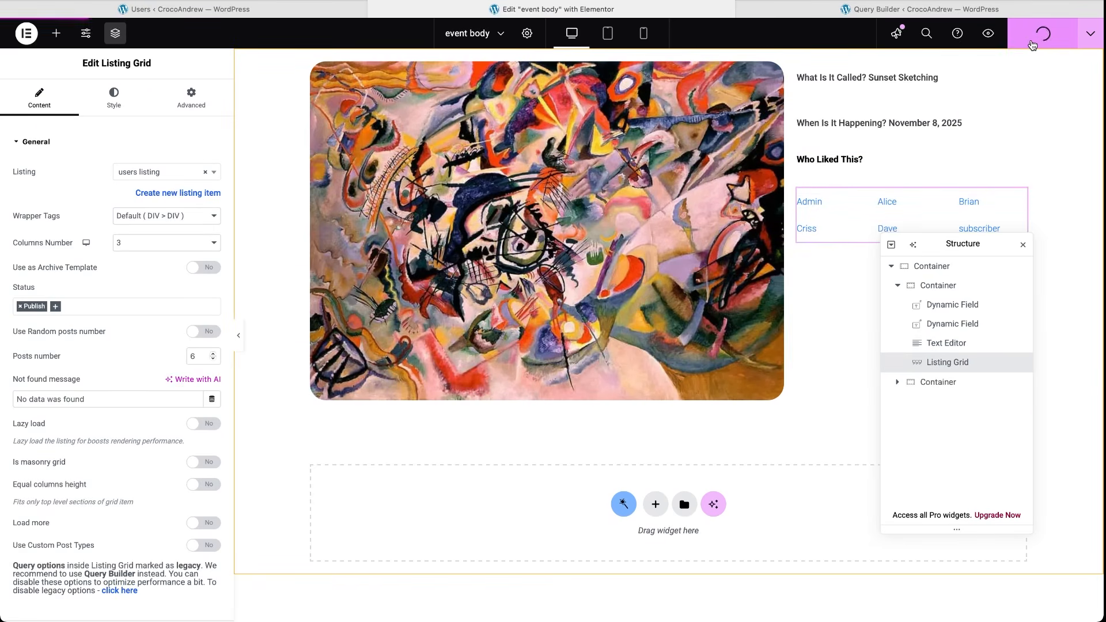
click(211, 245)
click(168, 269)
- Make the Listing Grid use the custom query "users who liked items query" and publish the event body template
click(23, 142)
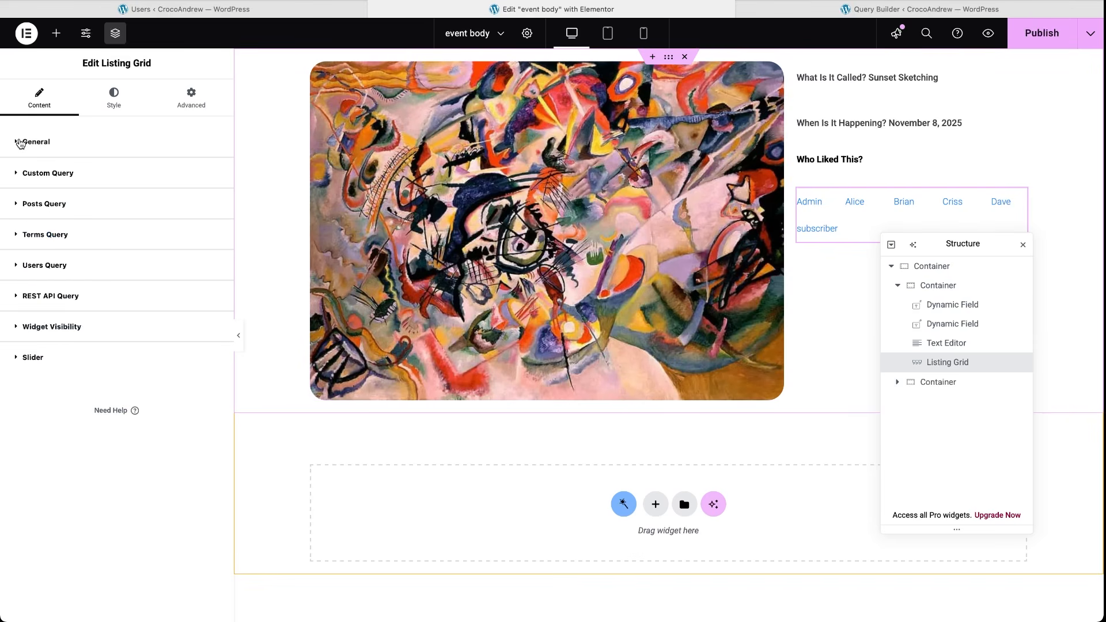
click(19, 175)
click(213, 202)
click(176, 241)
click(173, 280)
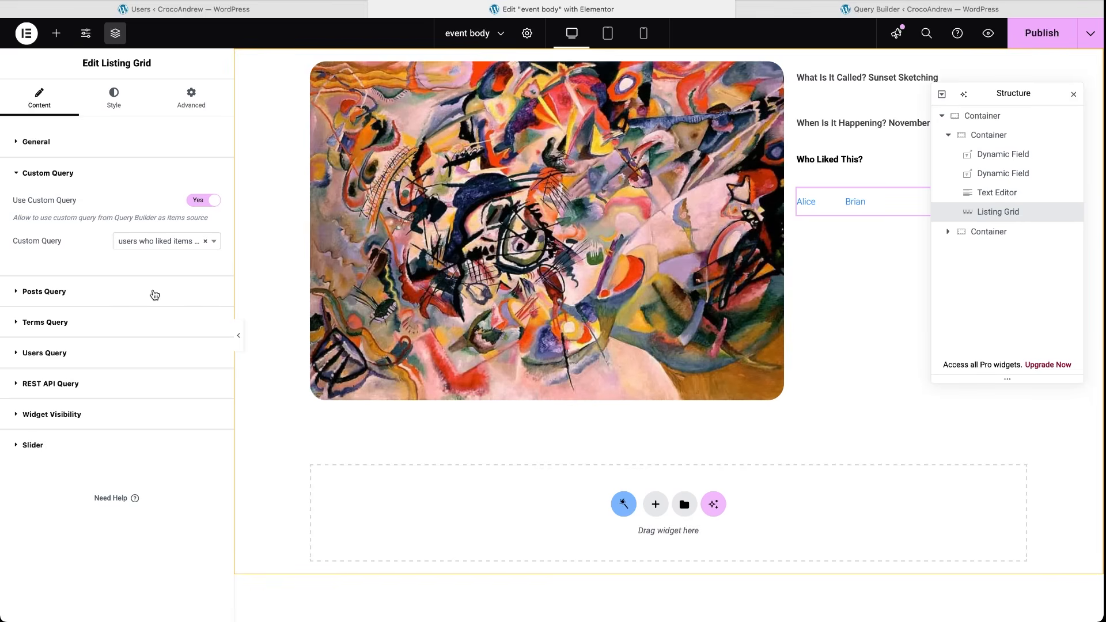
click(1041, 32)
- On the Upcoming Events page, like the October 10, 2025 event and open it to check its "Who Liked This?" section
click(196, 10)
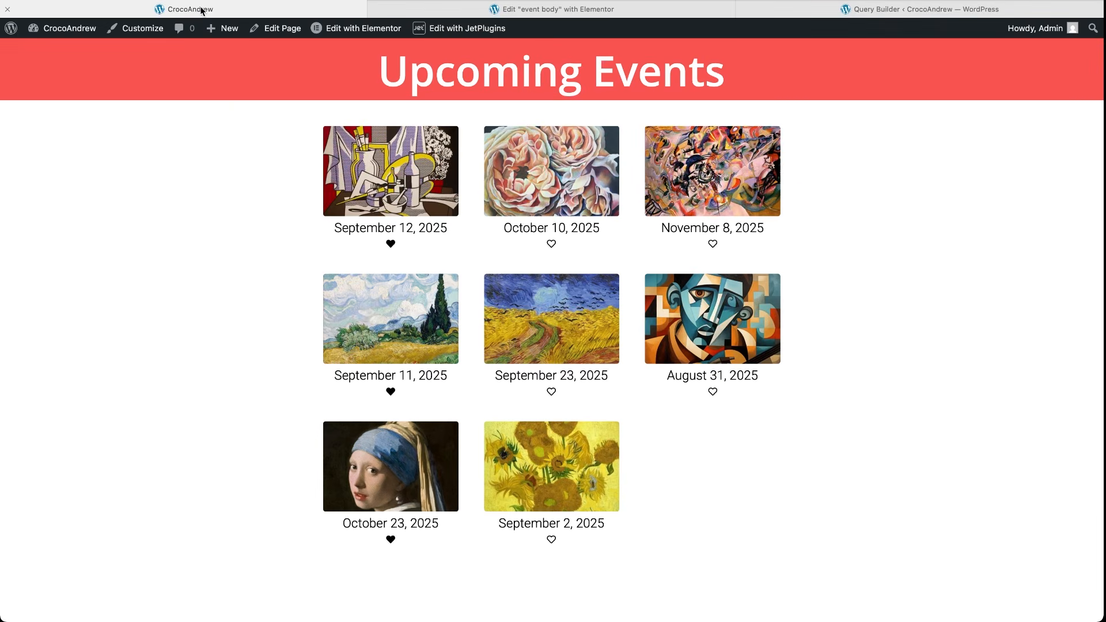
click(551, 244)
click(587, 197)
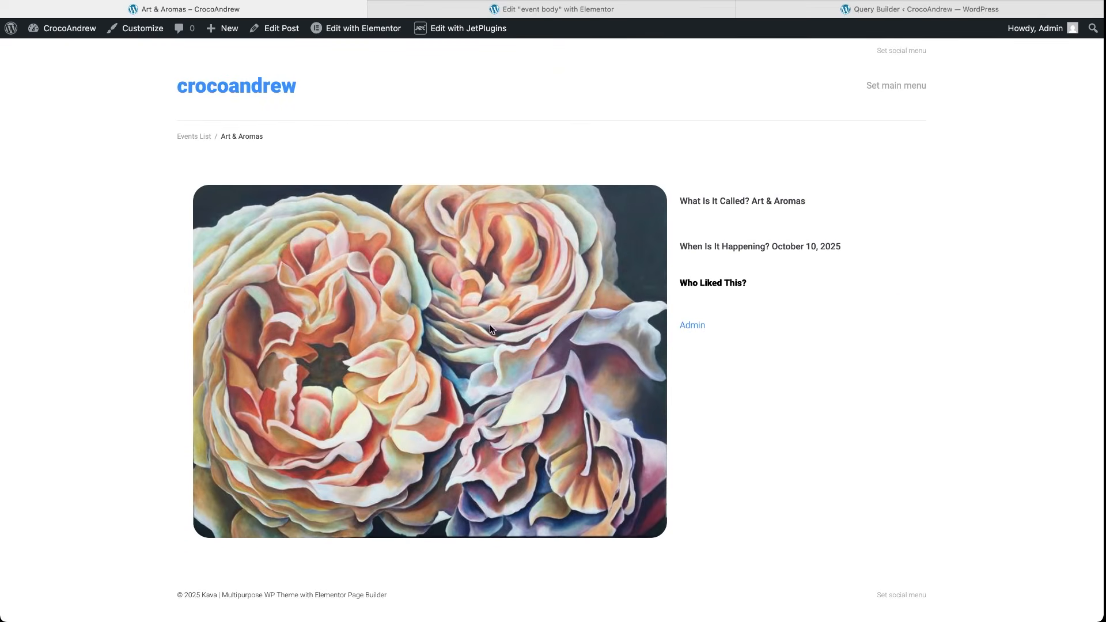
- Open the November 8 and September 11 events in turn to check who liked them, and return to the Upcoming Events page
scroll(482, 323, left, 10)
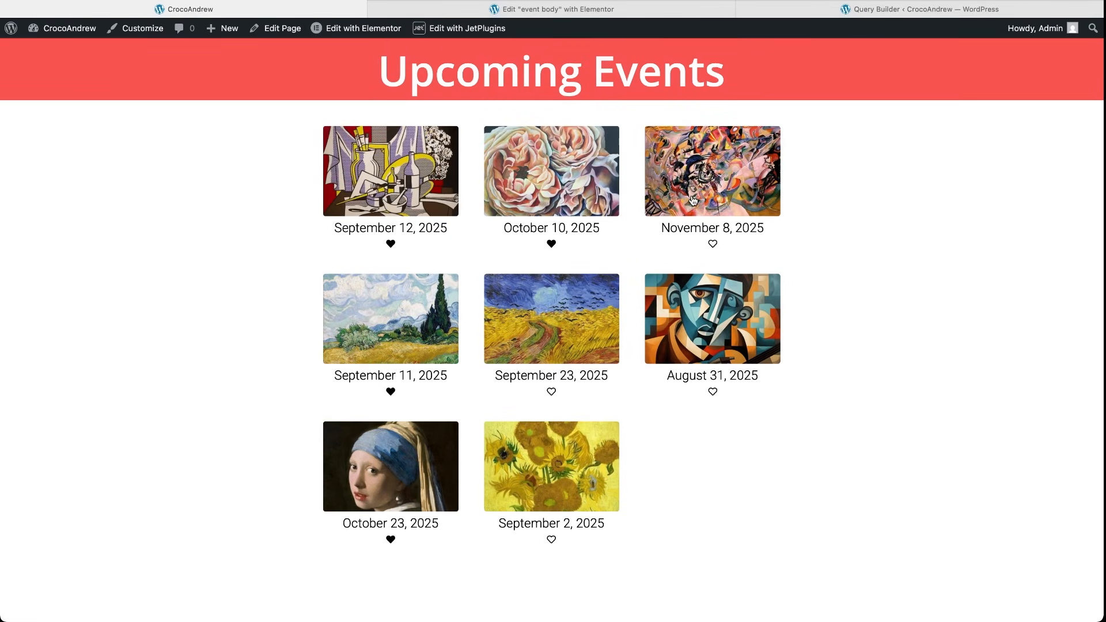
click(692, 197)
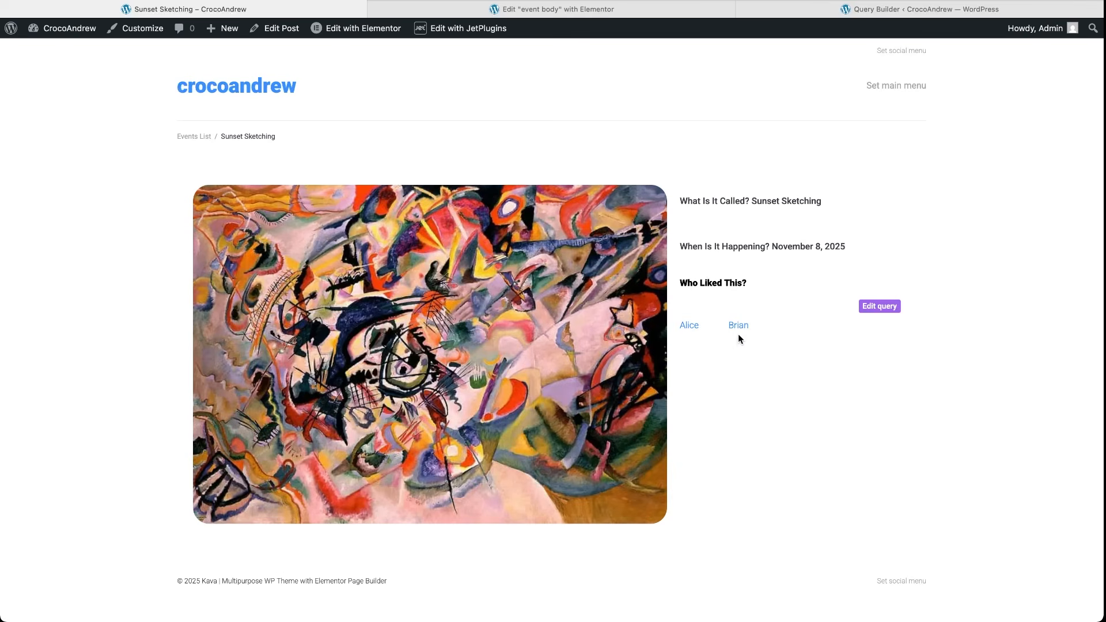
scroll(529, 359, left, 10)
click(366, 341)
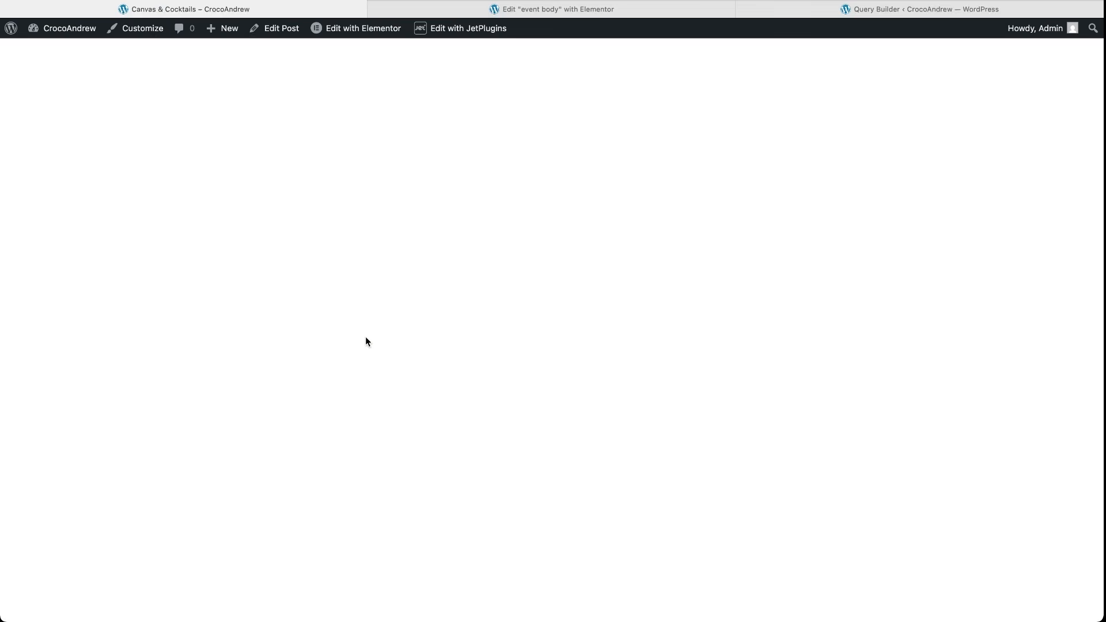
scroll(737, 330, left, 10)
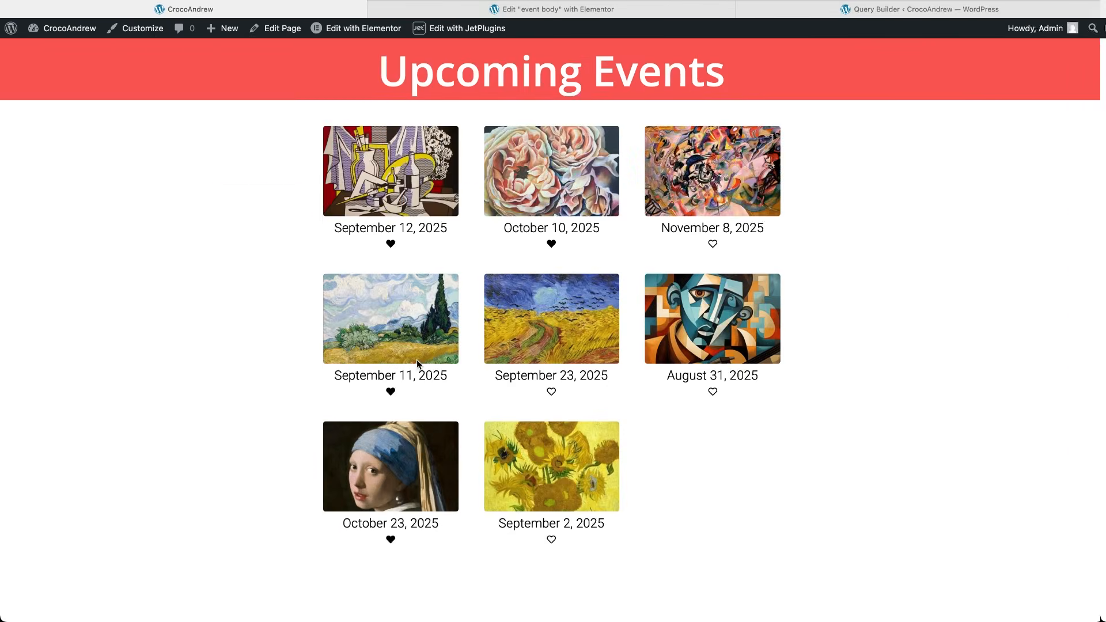